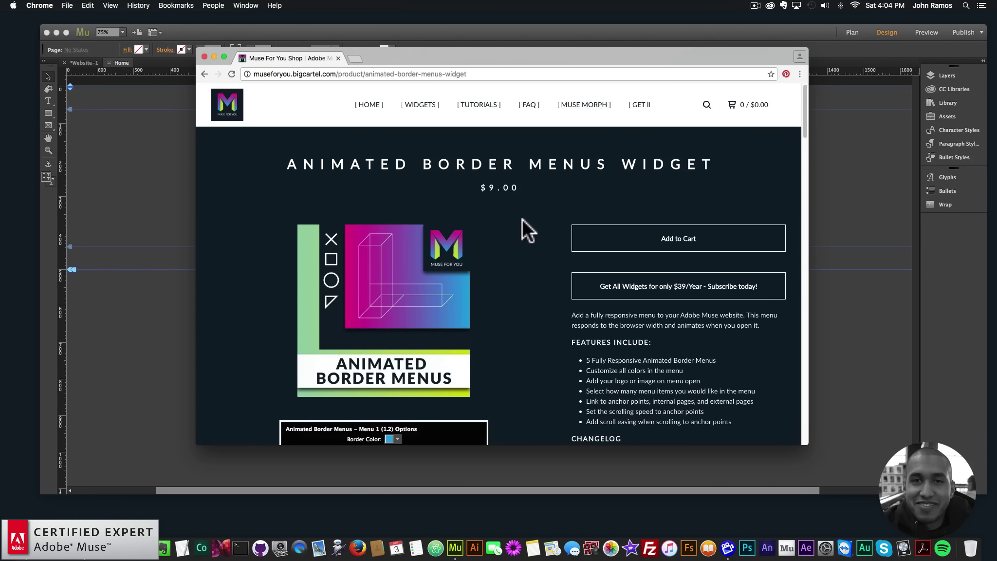
Review the feature list and changelog on the Animated Border Menus Widget product page.
scroll(522, 217, down, 10)
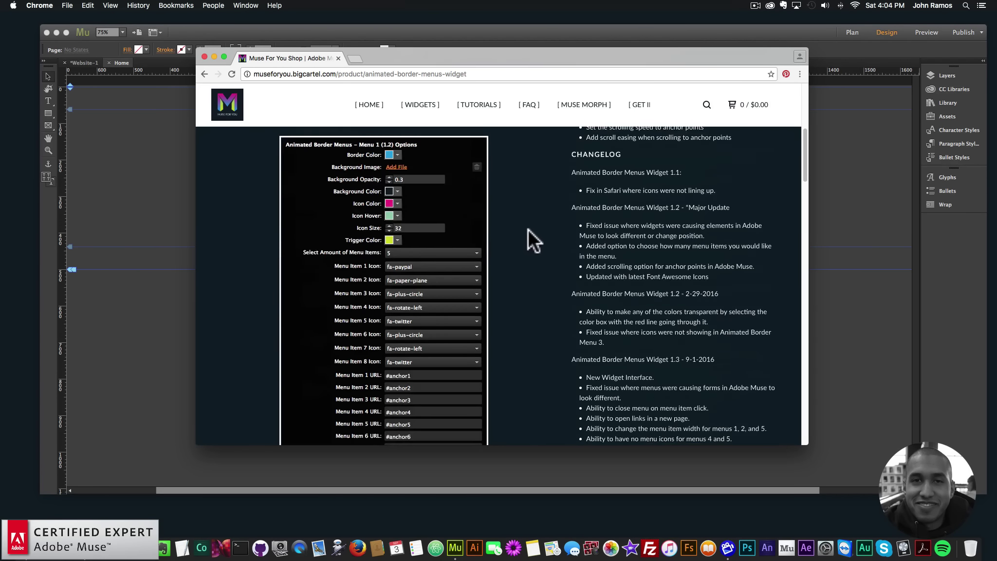
scroll(546, 243, down, 6)
scroll(547, 243, up, 4)
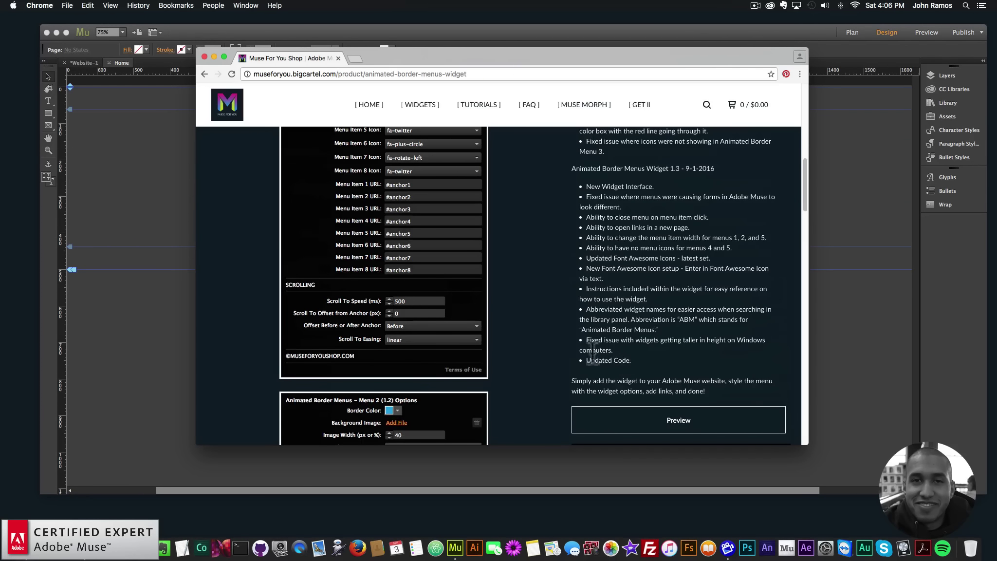
scroll(613, 330, up, 15)
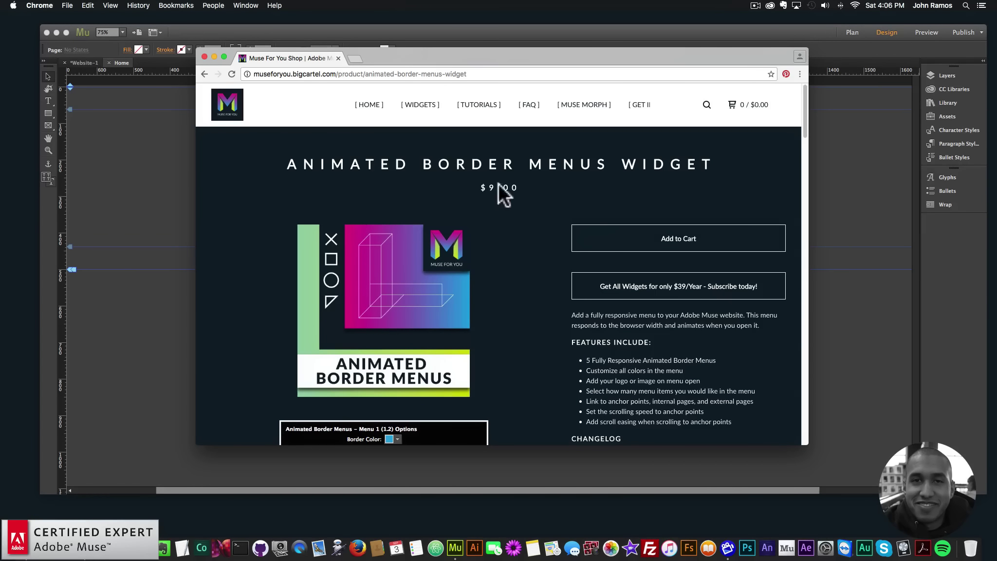
Open museforyoushop.com in a new browser tab and go to its widget shop through the $39 offer.
click(356, 59)
text(musefor)
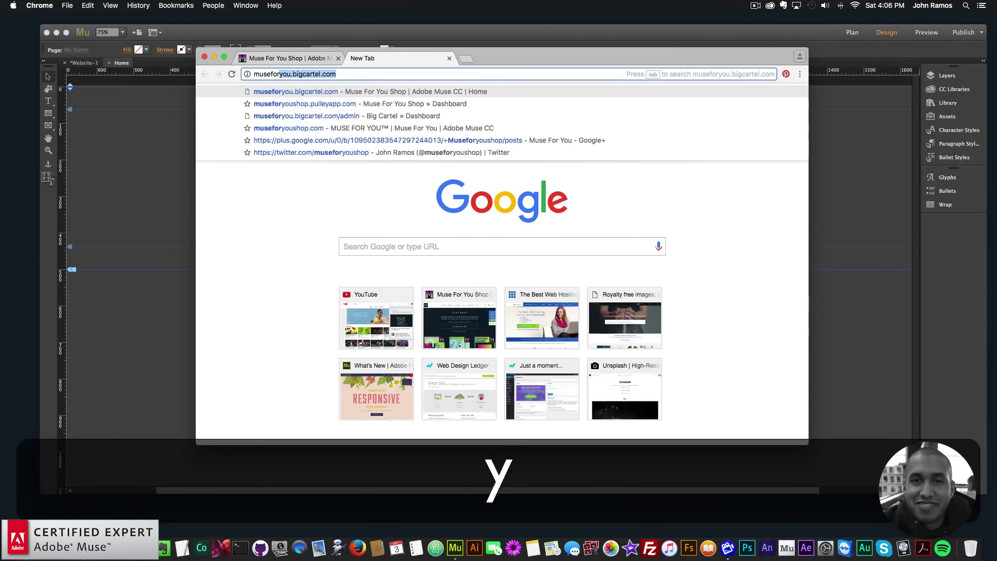
text(youshop.com)
key(Return)
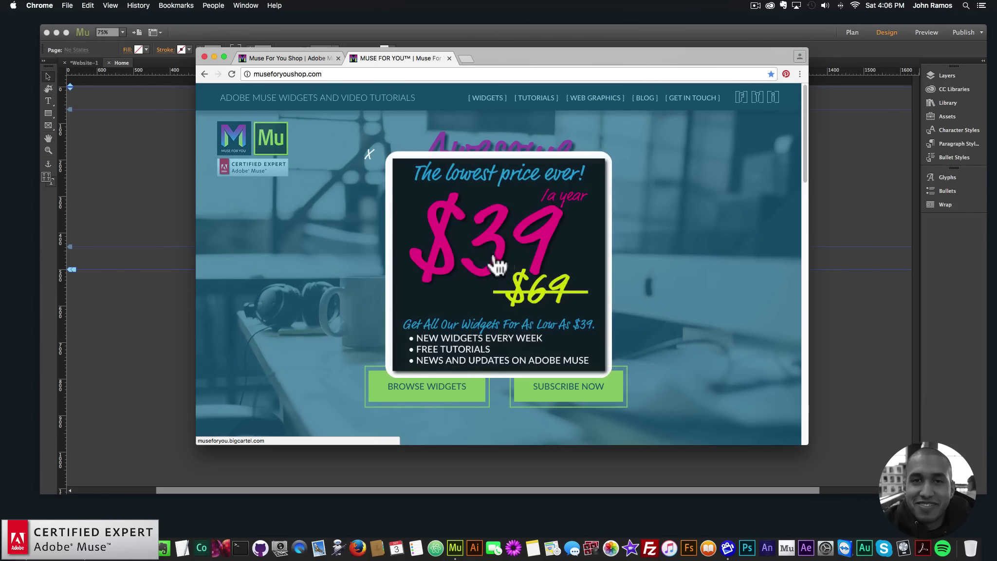
click(488, 269)
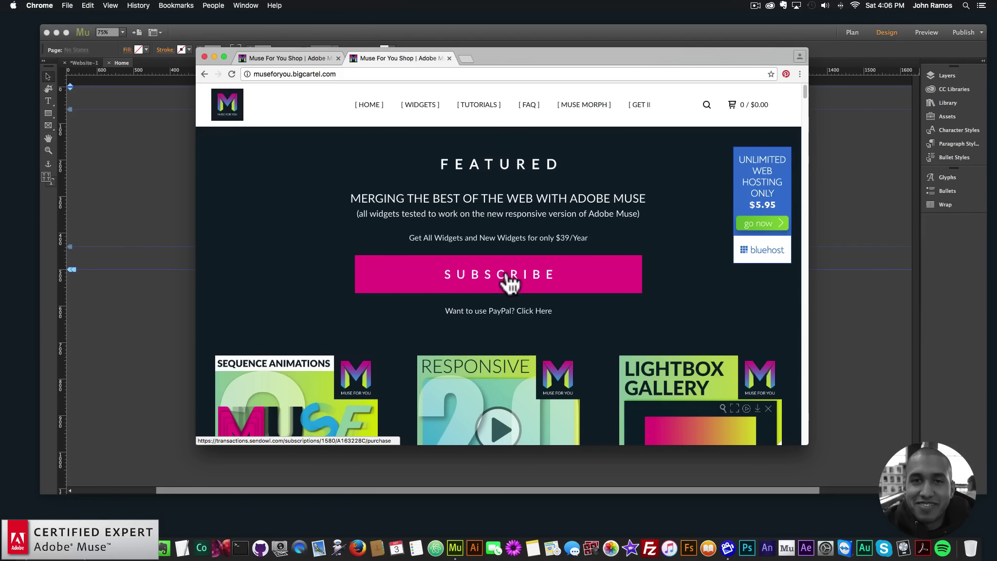
Find the Animated Border Menus Widget among the shop's products and open its product page.
scroll(507, 292, down, 1)
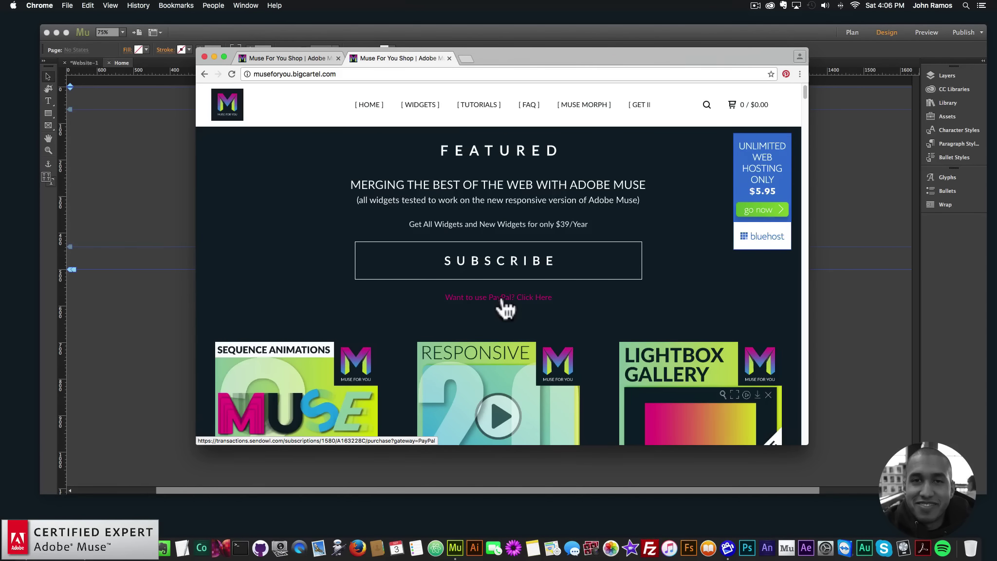
scroll(506, 307, down, 20)
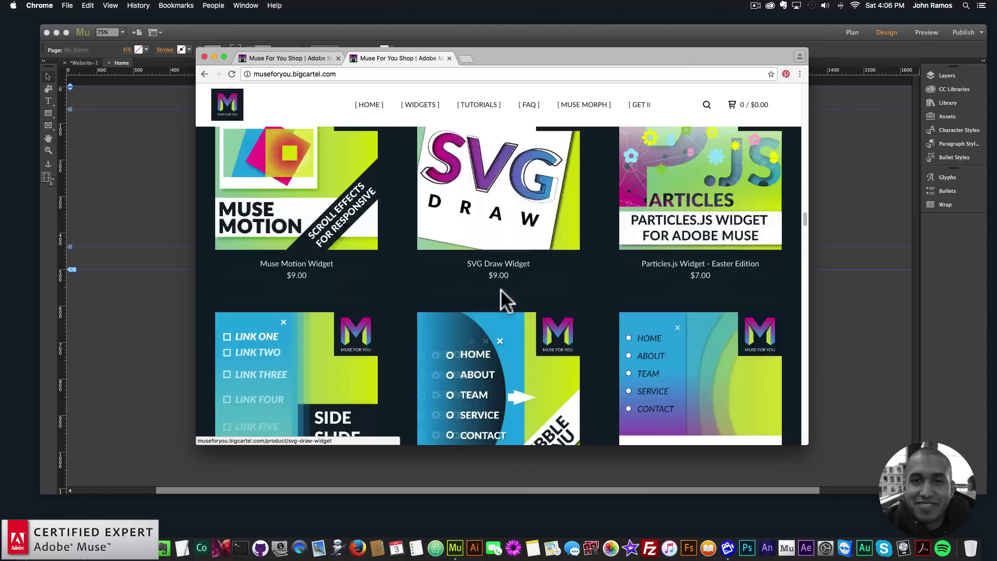
scroll(501, 290, down, 10)
scroll(502, 290, up, 5)
scroll(502, 290, down, 1)
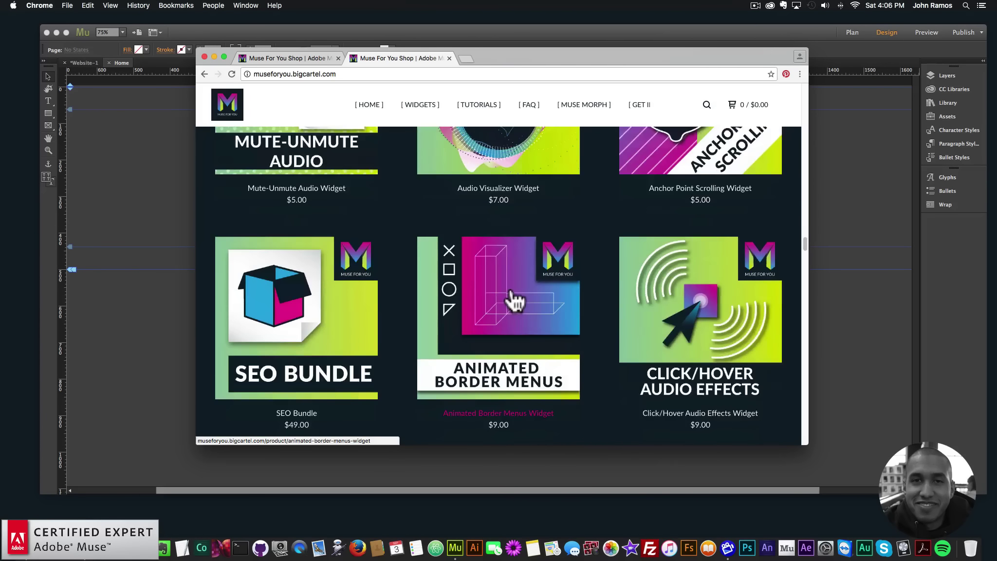
click(495, 295)
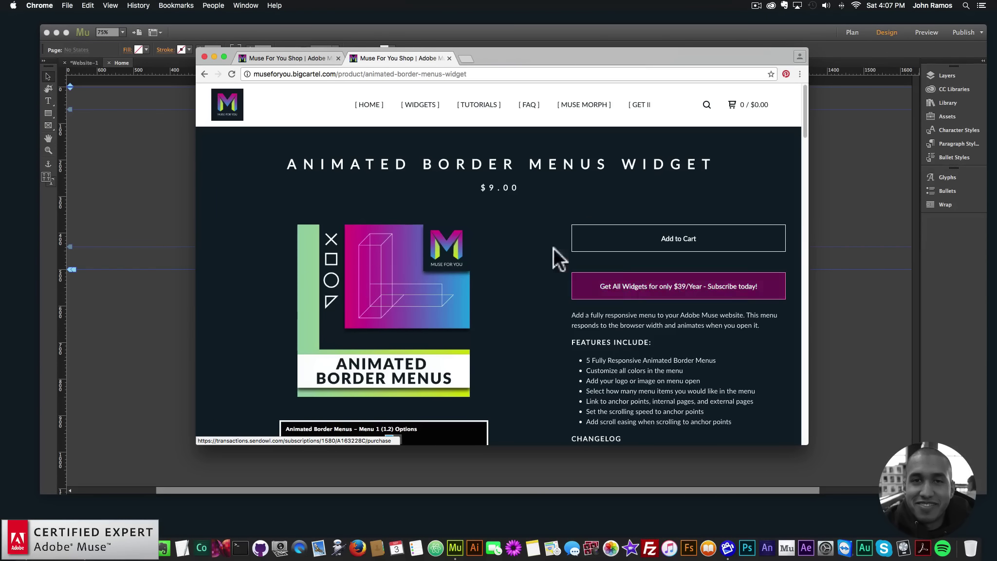
Switch to Adobe Muse, search the library for "abm" and place ABM – Menu 1 near the Home page's upper-left corner.
click(552, 33)
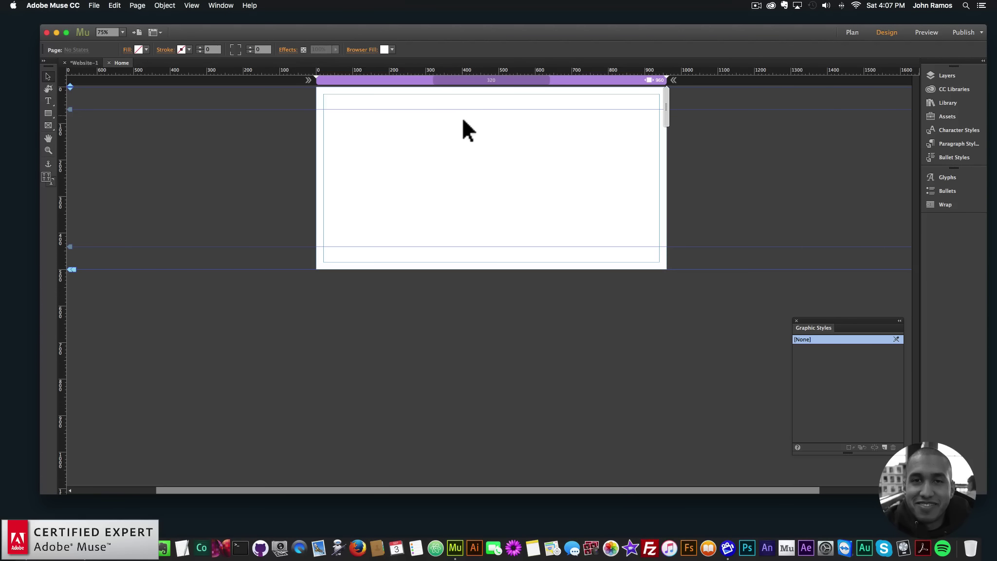
click(949, 100)
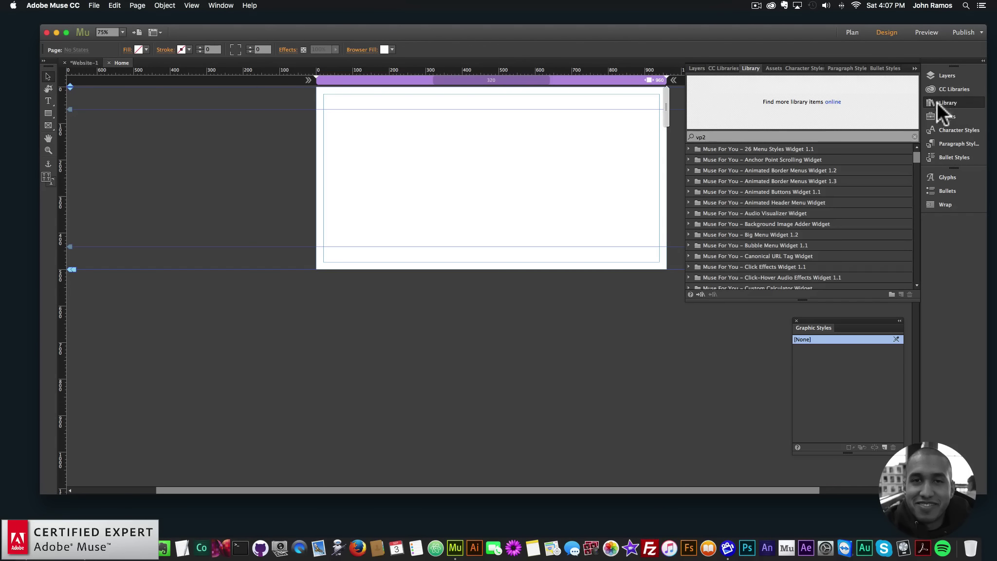
click(223, 6)
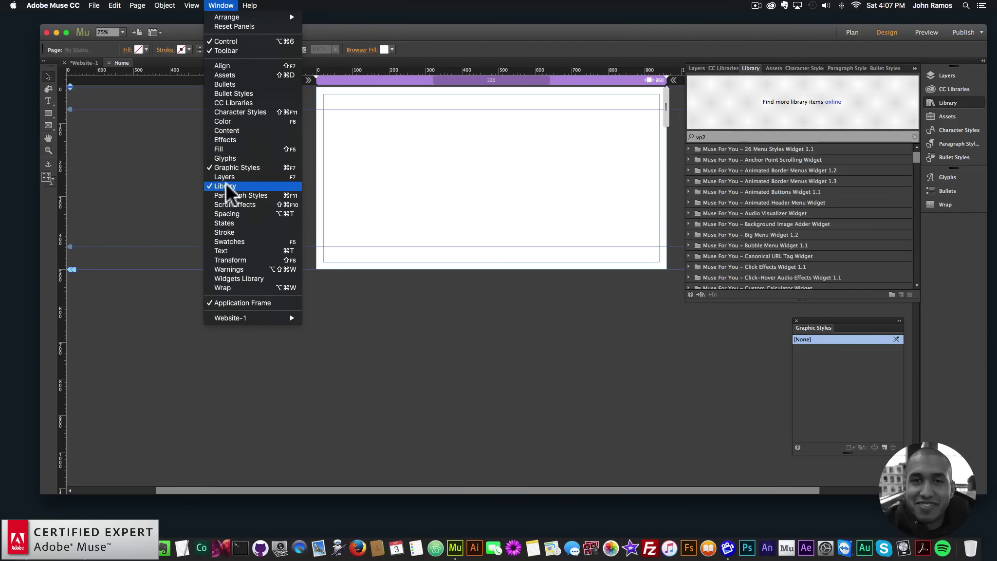
click(750, 136)
text(abm)
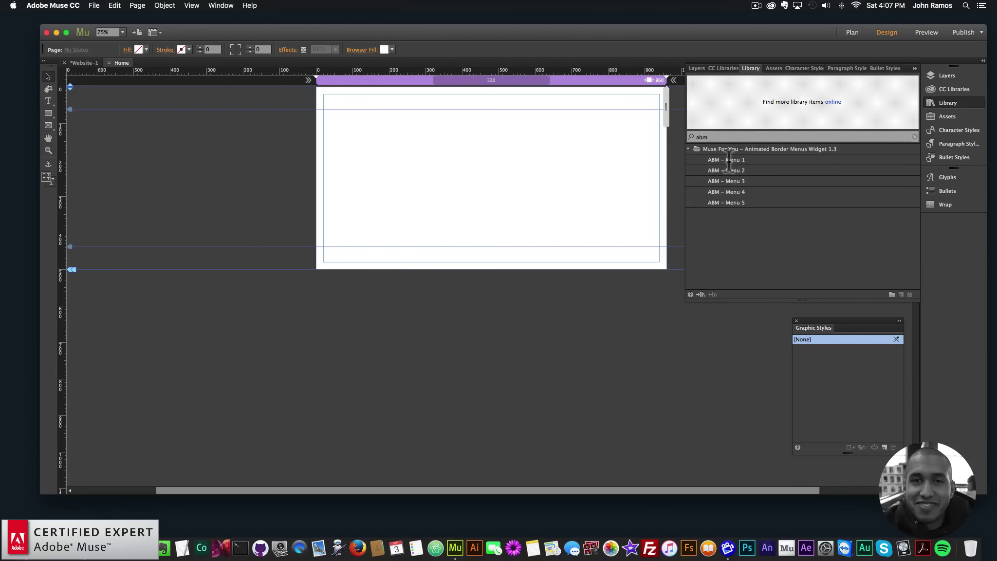
click(721, 160)
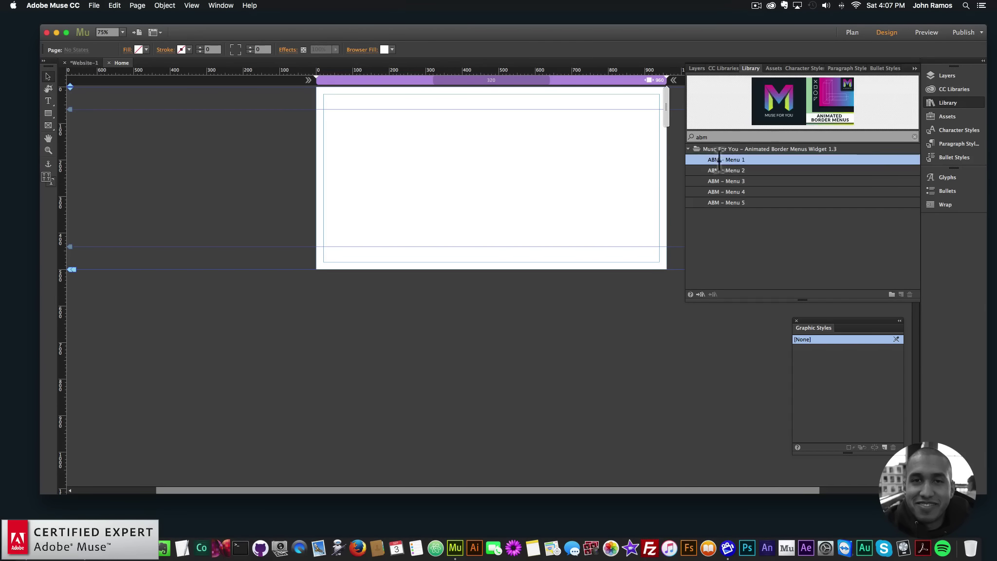
drag(718, 159, 343, 118)
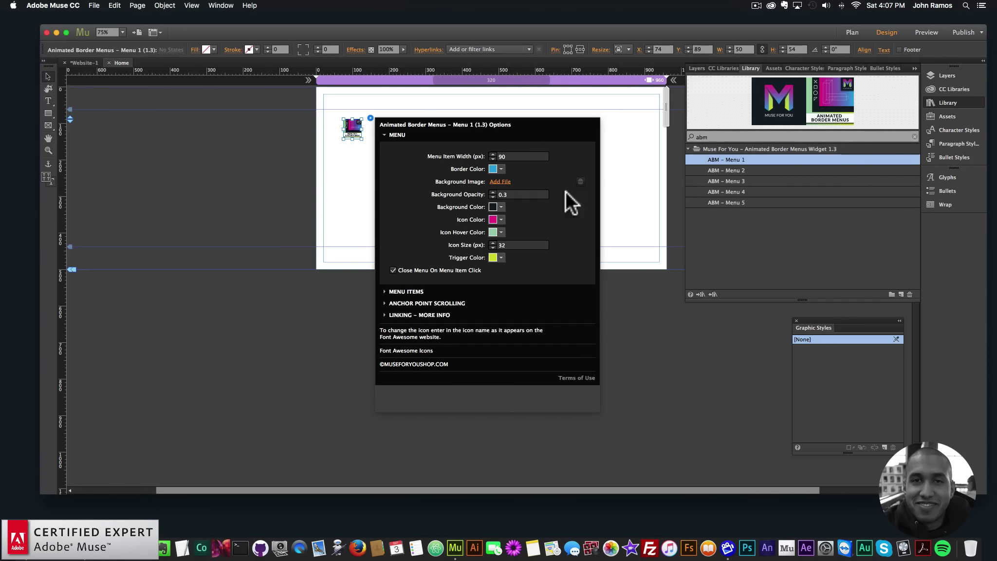
Examine the menu widget's Menu Items, Anchor Point Scrolling and Linking – More Info options.
click(406, 292)
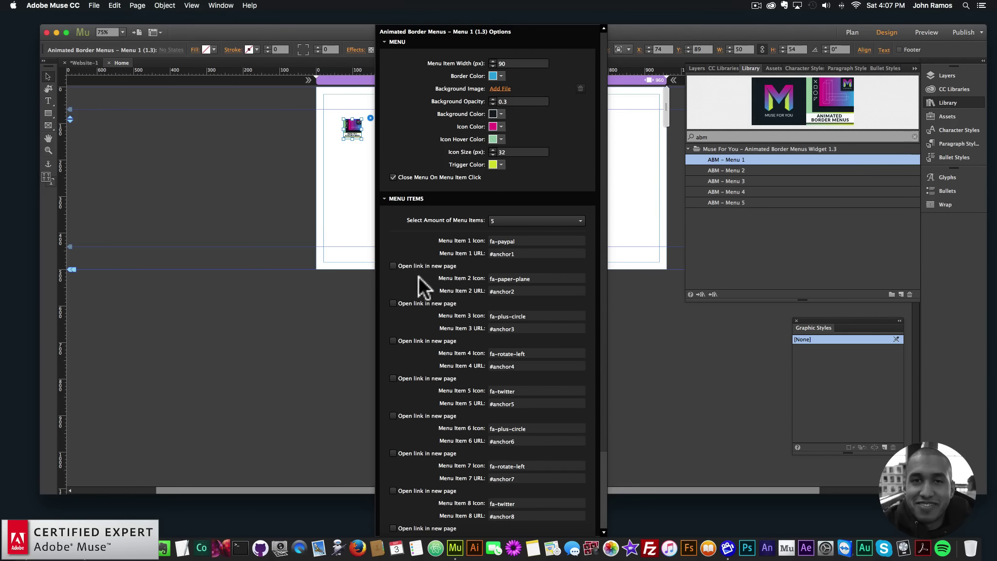
click(521, 221)
click(451, 218)
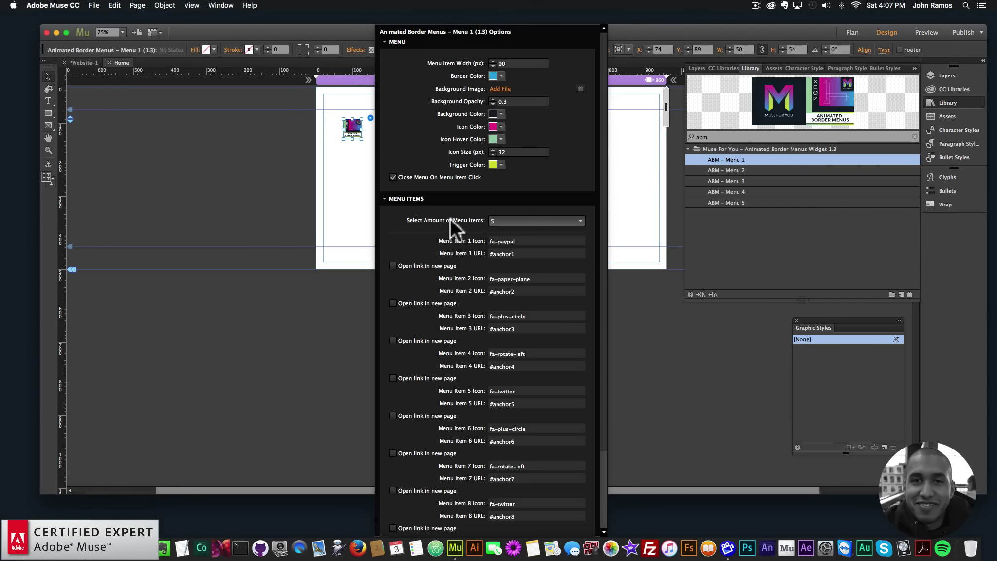
click(404, 199)
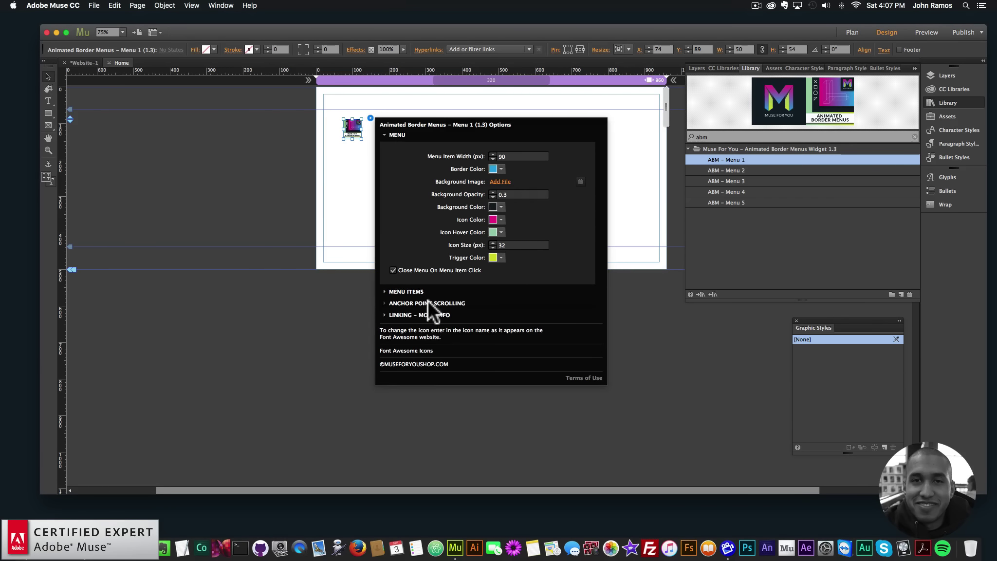
click(428, 303)
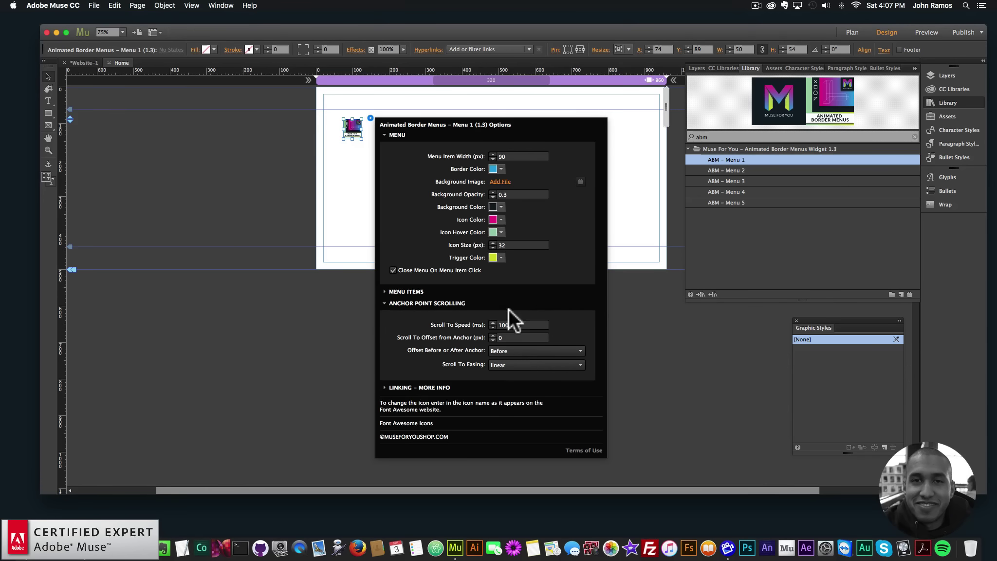
click(518, 363)
click(516, 364)
click(430, 303)
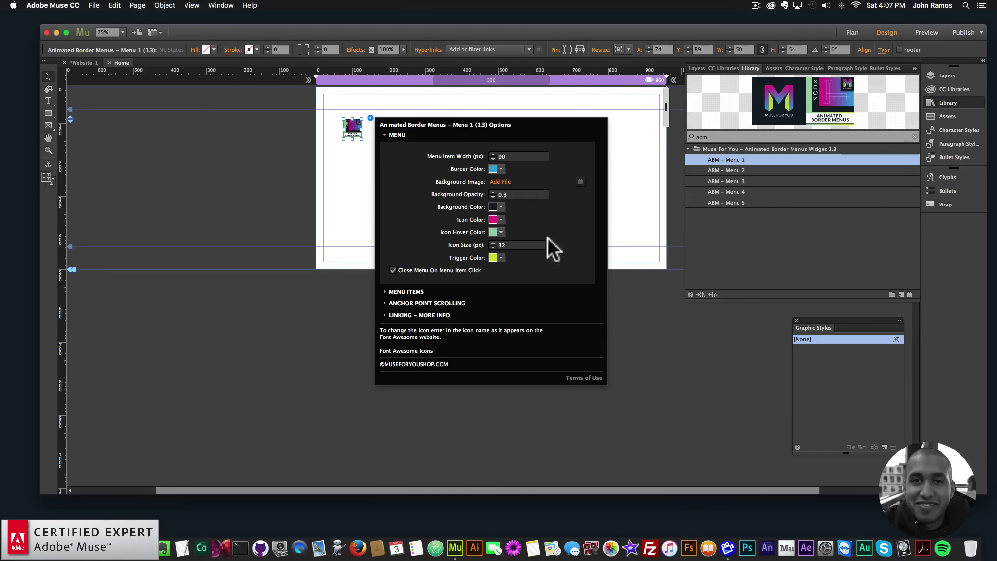
click(433, 315)
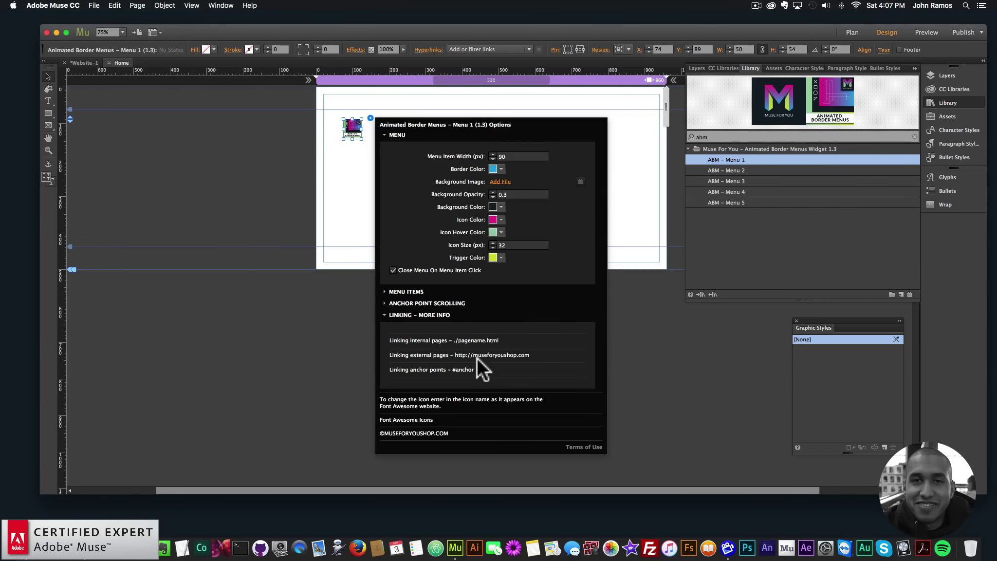
click(435, 314)
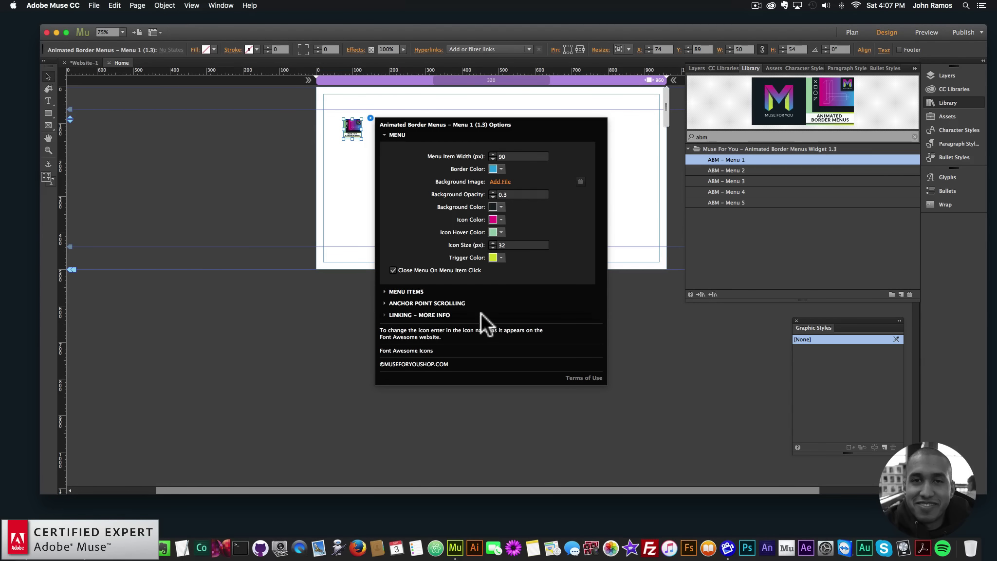
Move the menu widget just outside the page's left edge at X -50, Y 62, and preview the page in Chrome with the menu open.
drag(355, 126, 310, 122)
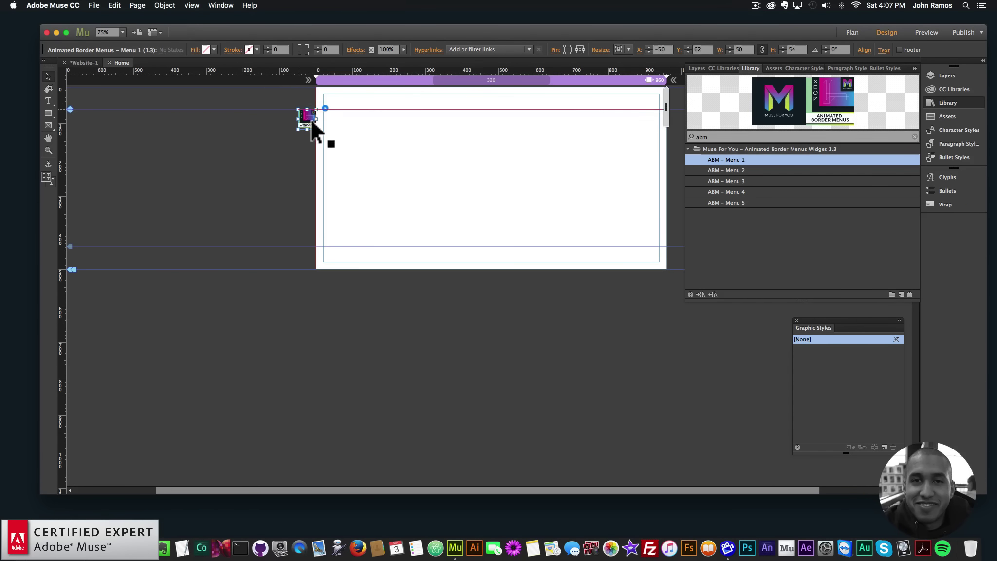
click(94, 5)
click(139, 160)
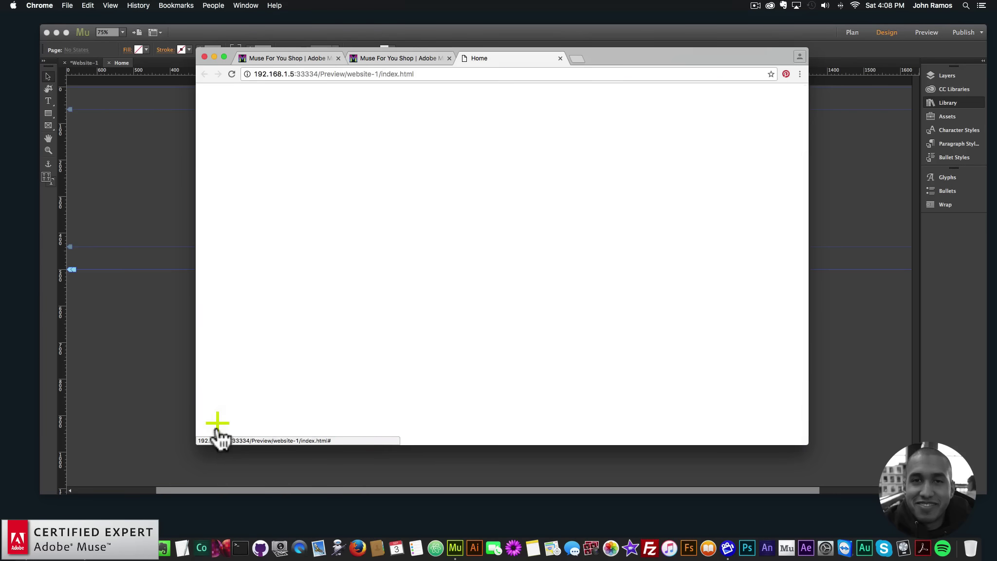
click(219, 428)
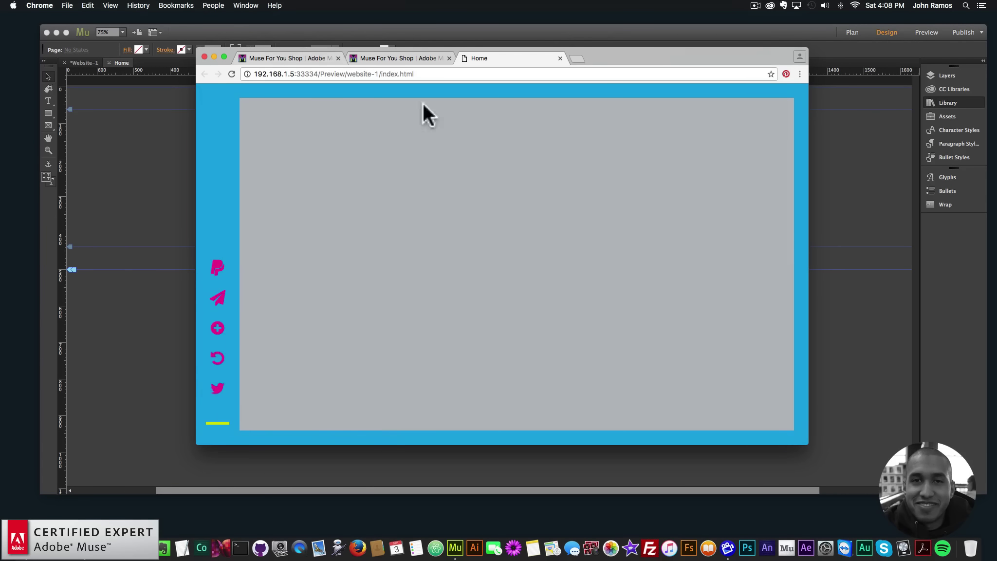
Return to Adobe Muse and set the menu widget's item width to 150 px and icon size to 100 px.
click(138, 168)
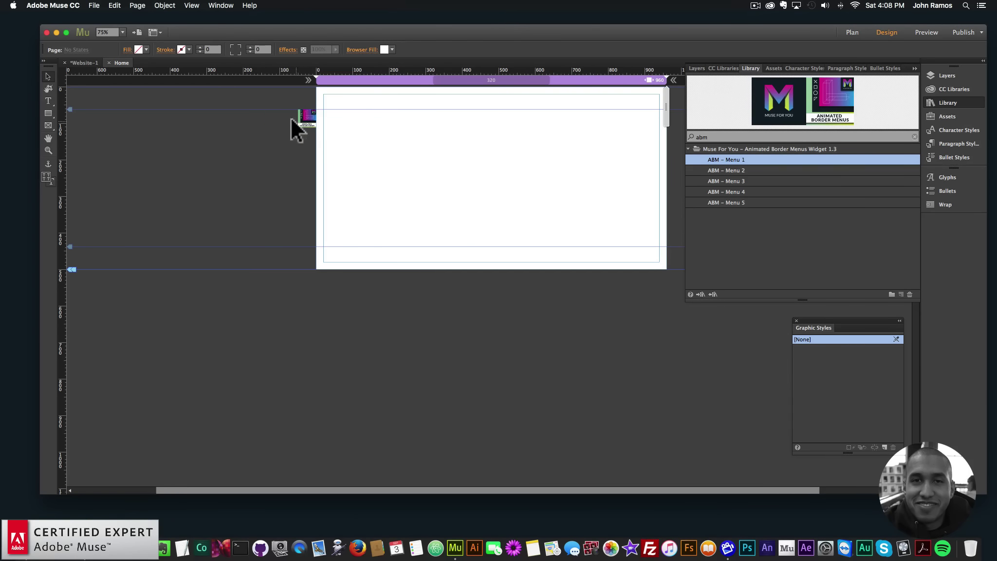
click(311, 115)
click(325, 107)
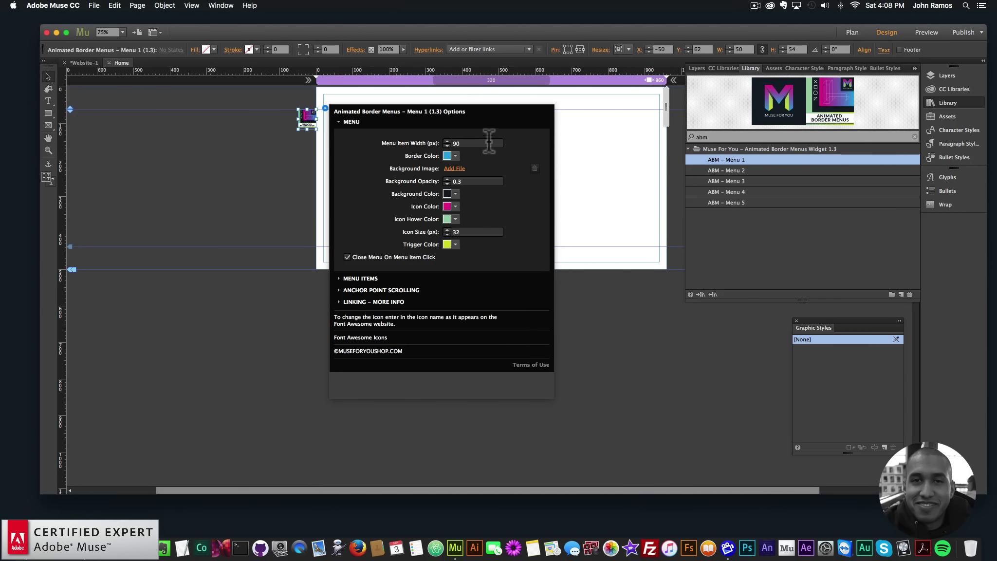
double_click(461, 143)
text(150)
key(Return)
double_click(467, 229)
text(100)
key(Return)
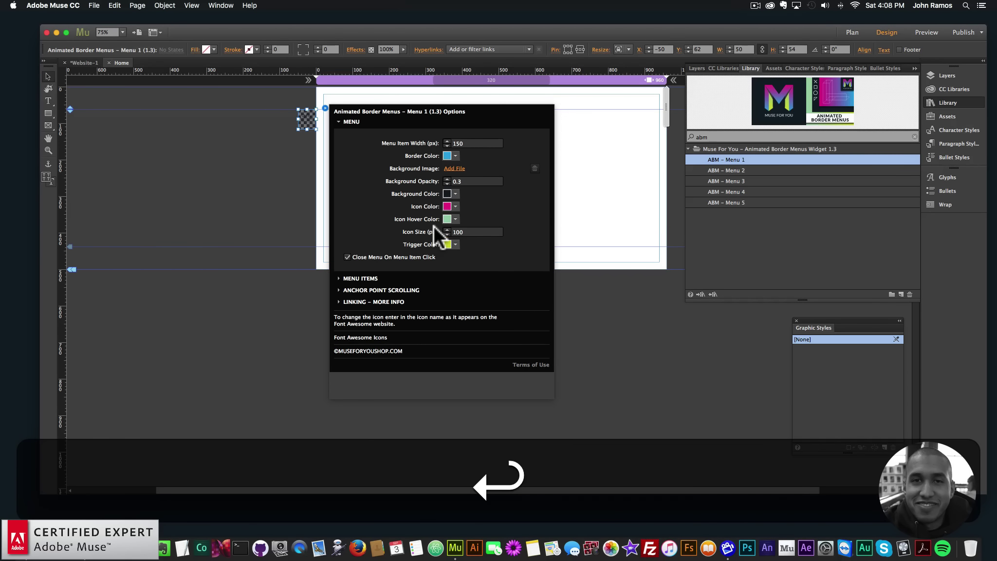
click(195, 175)
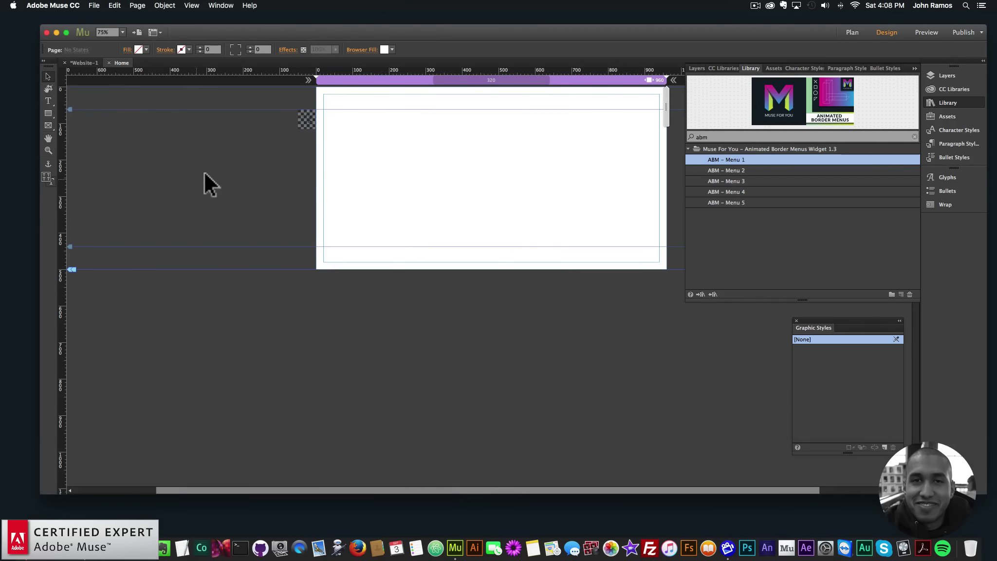
Preview the page in Chrome again, open the border menu and enlarge the browser window.
click(93, 5)
click(123, 157)
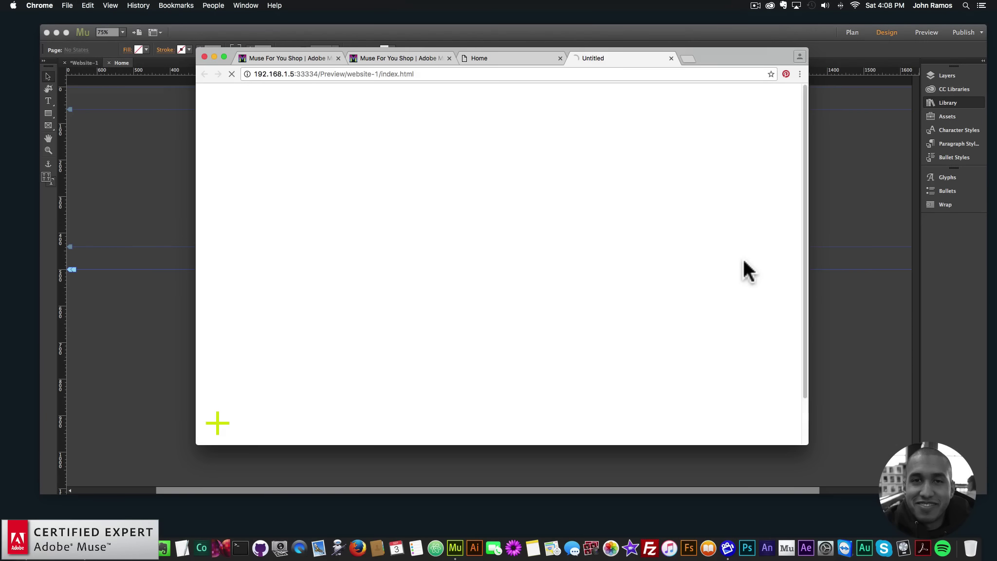
click(223, 429)
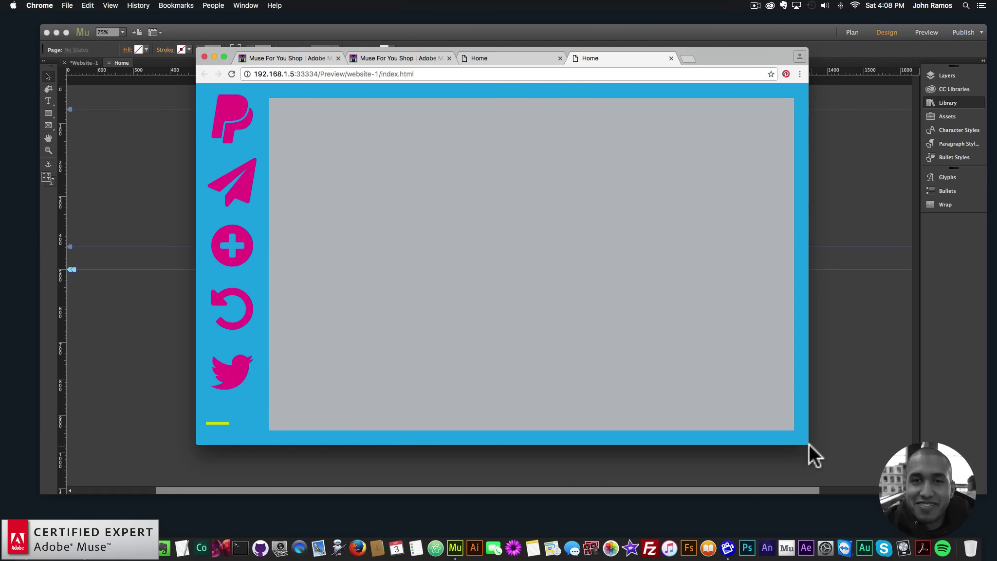
drag(809, 443, 884, 471)
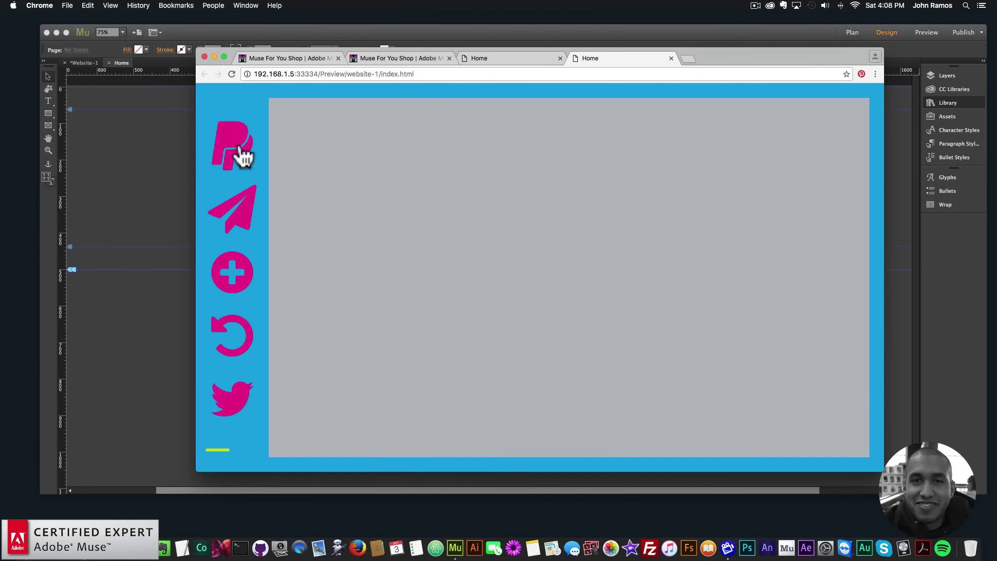
Select the menu widget in Adobe Muse and return to the page preview in Chrome.
key(super+Tab)
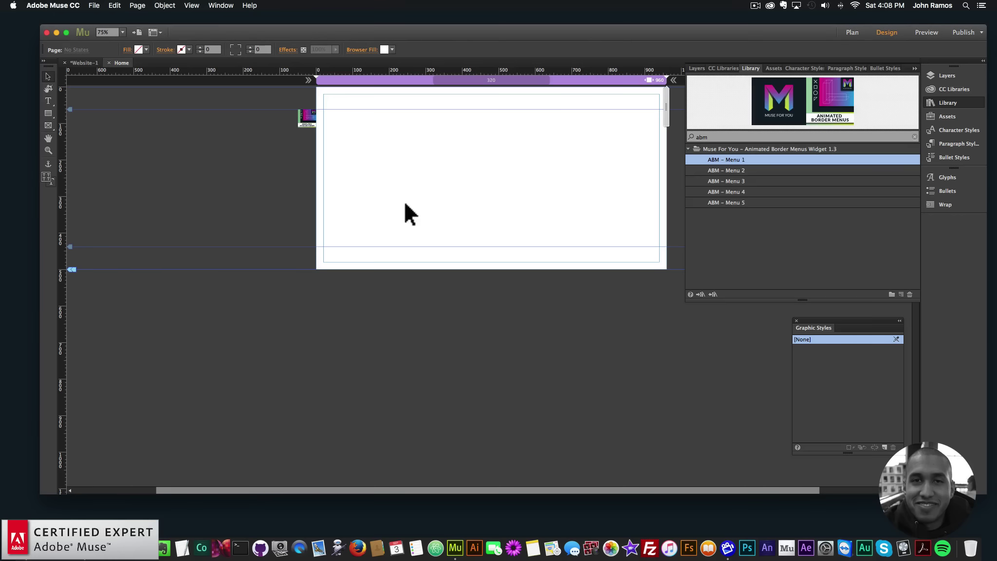
click(311, 116)
click(80, 547)
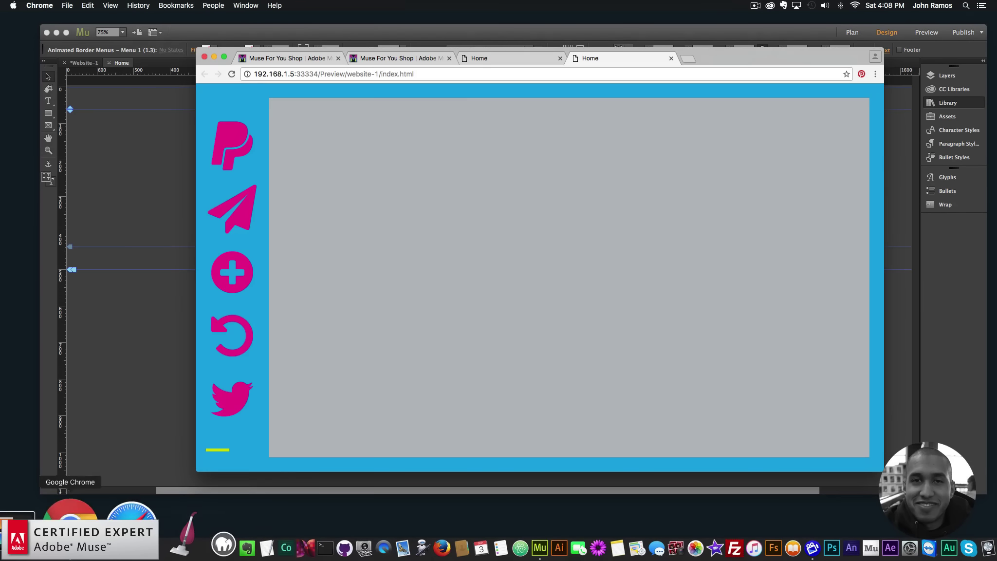
Return to Adobe Muse, draw a square of about 268 px on the page and give it a teal-green fill.
click(101, 145)
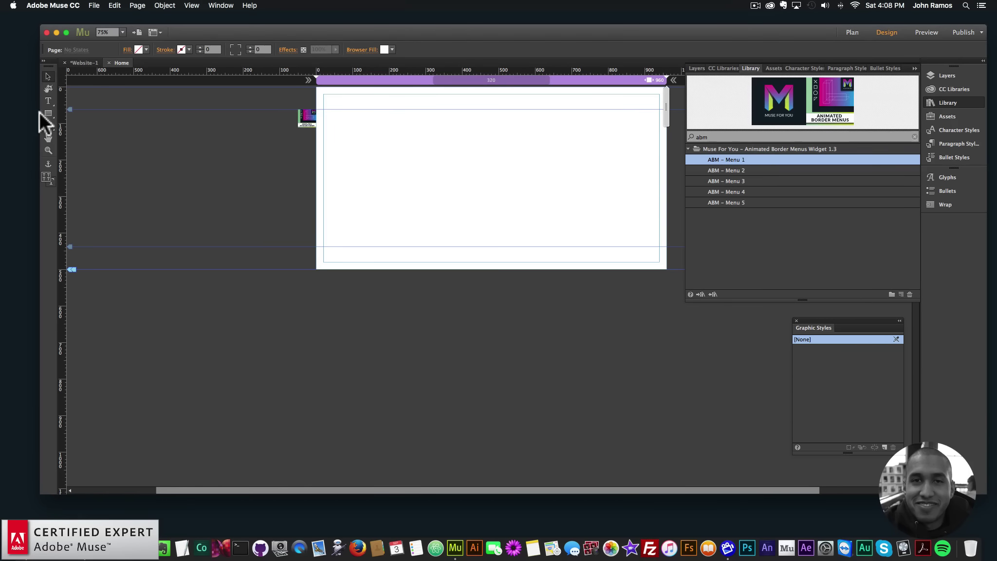
click(48, 113)
drag(453, 185, 551, 283)
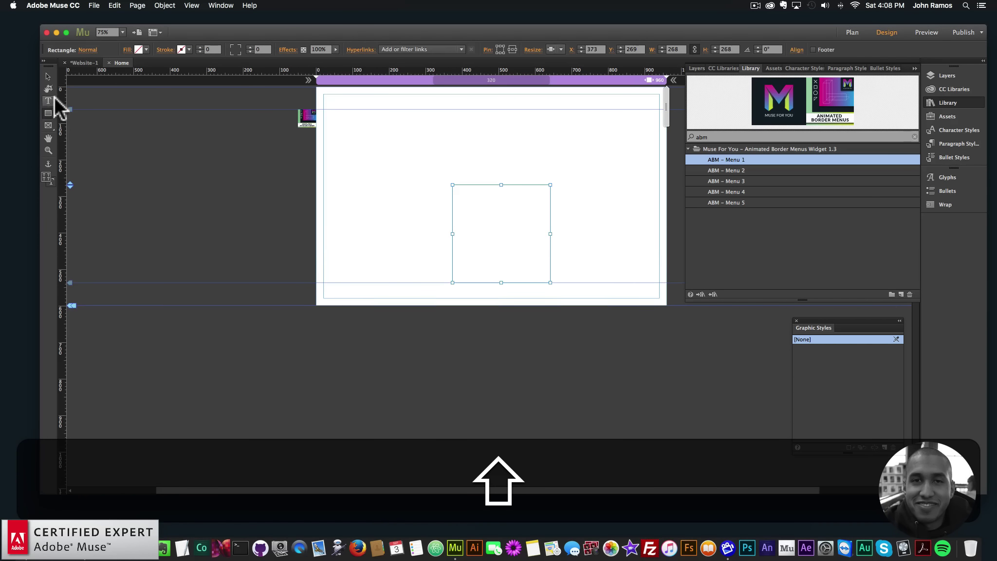
click(49, 76)
drag(472, 225, 453, 250)
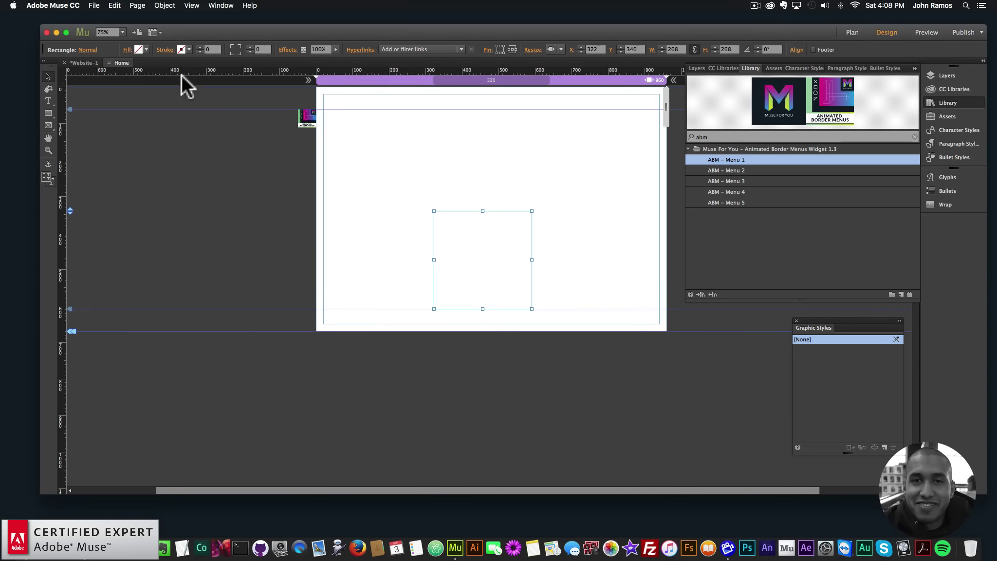
click(146, 49)
click(267, 78)
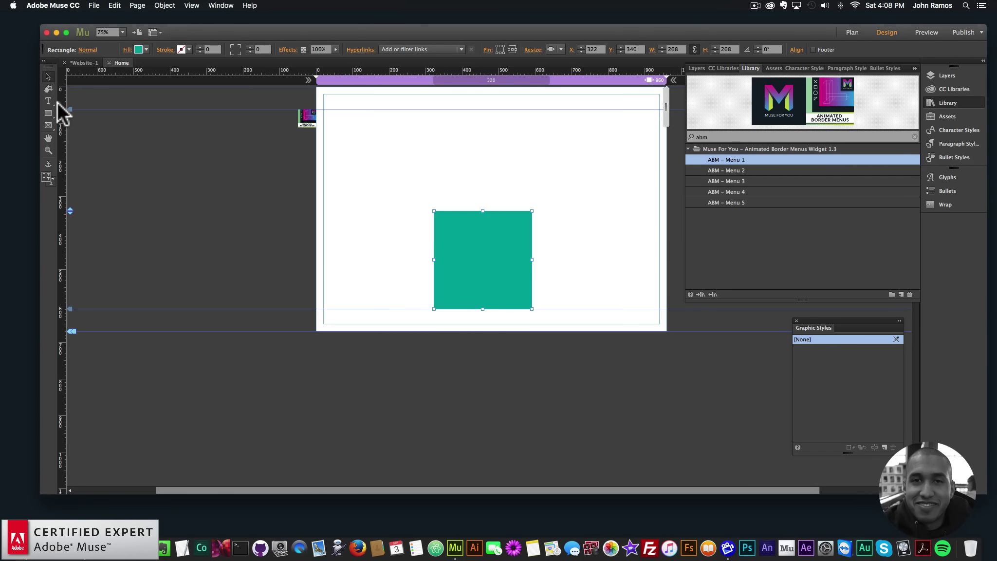
Move the green square far down the page so that the page becomes long enough to scroll.
key(super+minus)
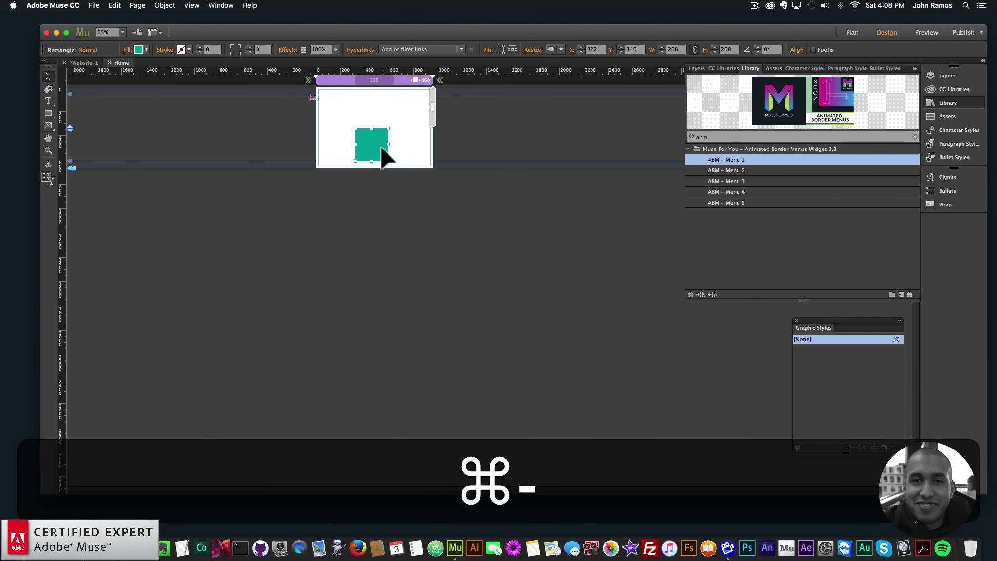
drag(385, 155, 373, 334)
click(296, 260)
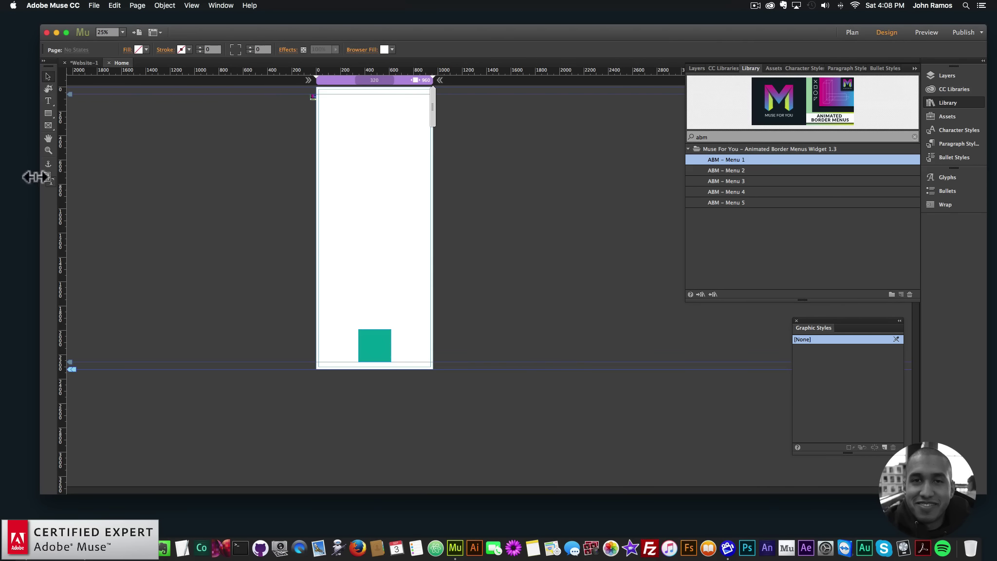
Place an anchor named anchor1 just above the green square, at about X 469, Y 1900.
click(48, 164)
click(371, 320)
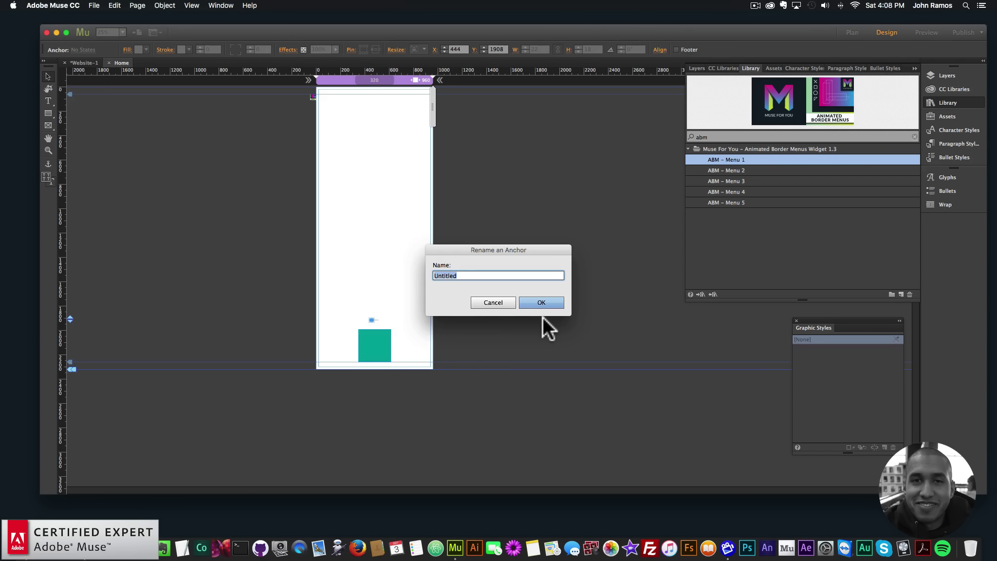
text(anchor1)
key(Return)
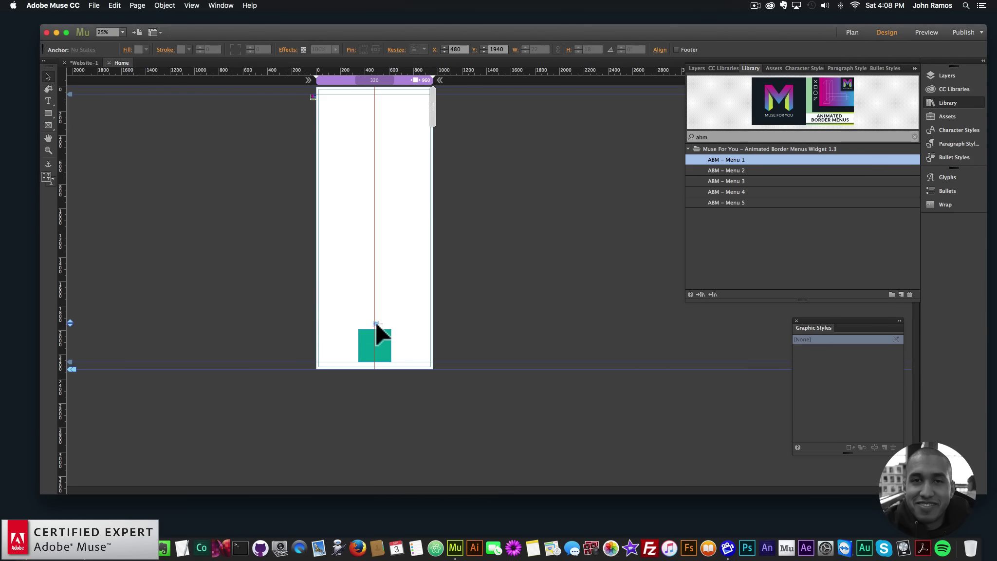
click(412, 312)
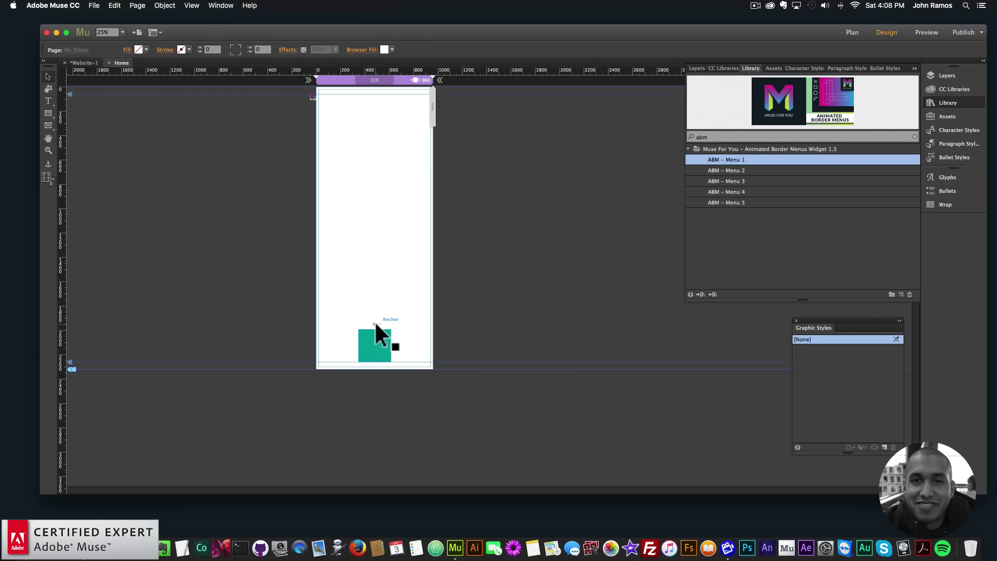
drag(375, 323, 374, 318)
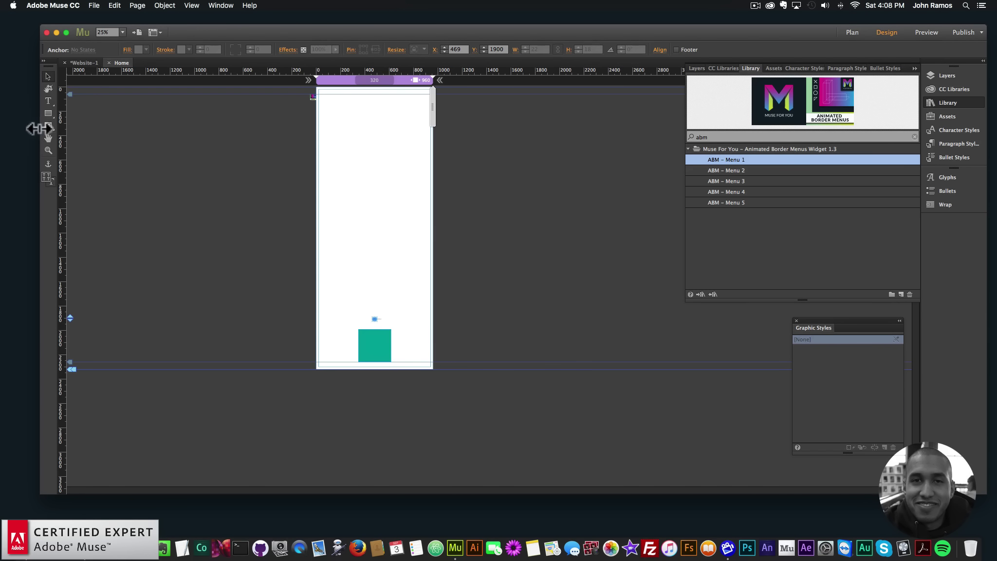
Open the border menu widget's options and examine the icons and anchor URLs of its menu items.
click(48, 150)
click(350, 106)
click(325, 109)
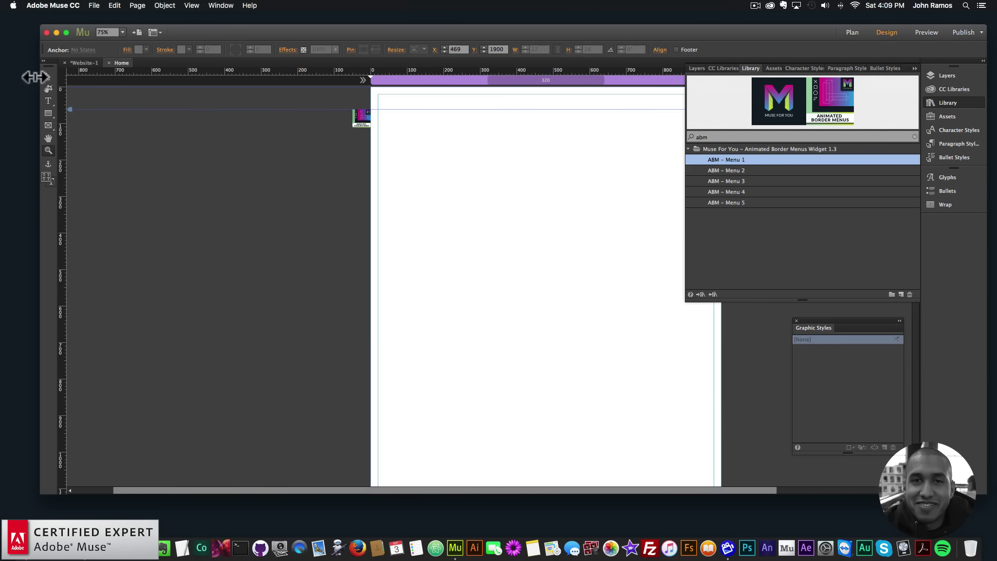
click(364, 117)
click(380, 107)
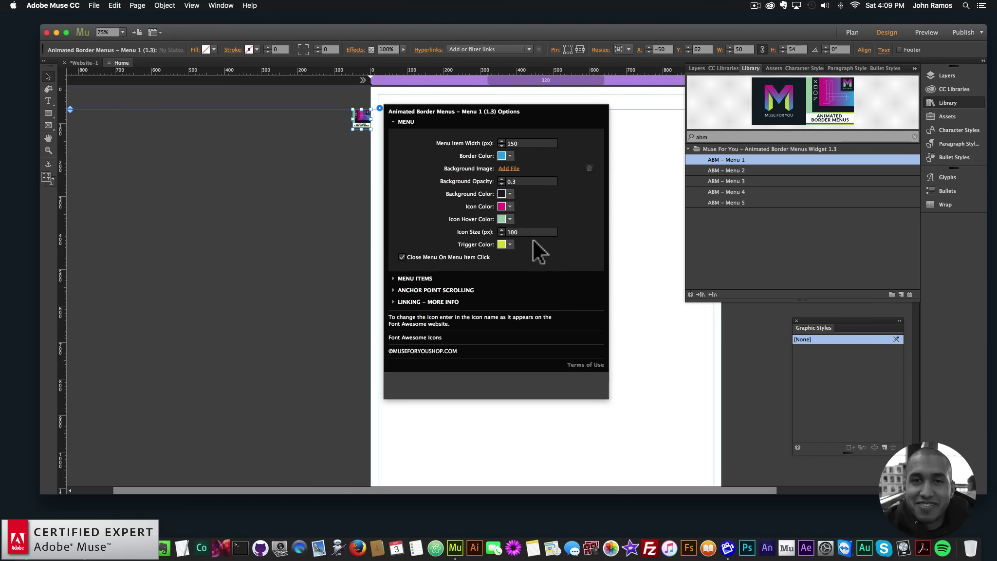
click(419, 277)
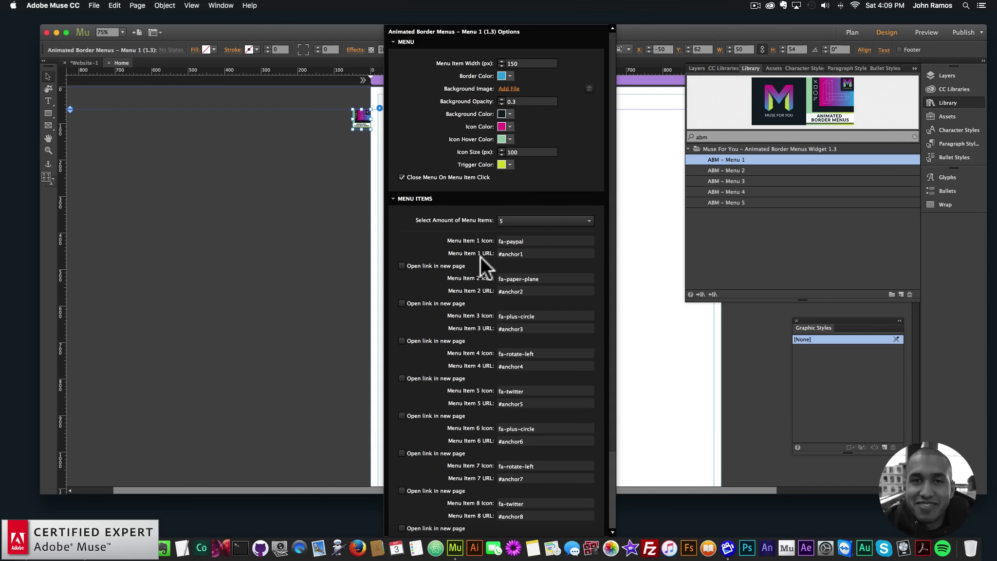
click(279, 160)
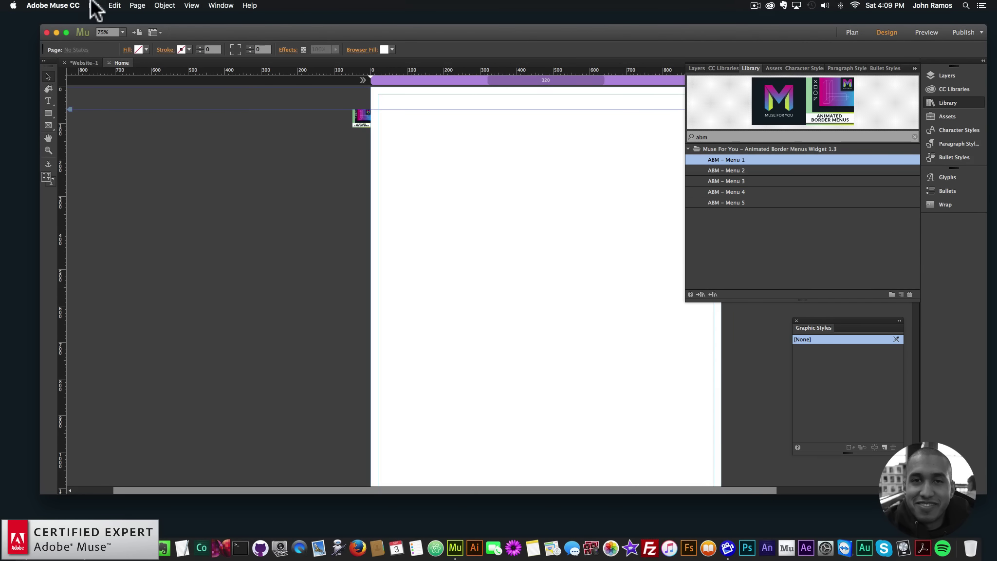
Preview the page in the browser and test the PayPal menu item's link to the anchor twice.
click(92, 5)
click(138, 160)
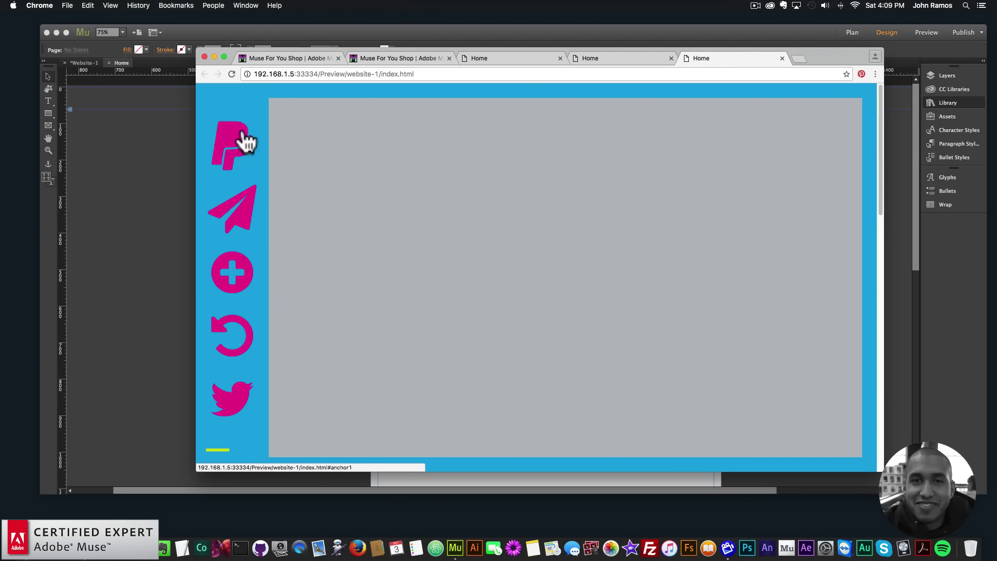
click(238, 145)
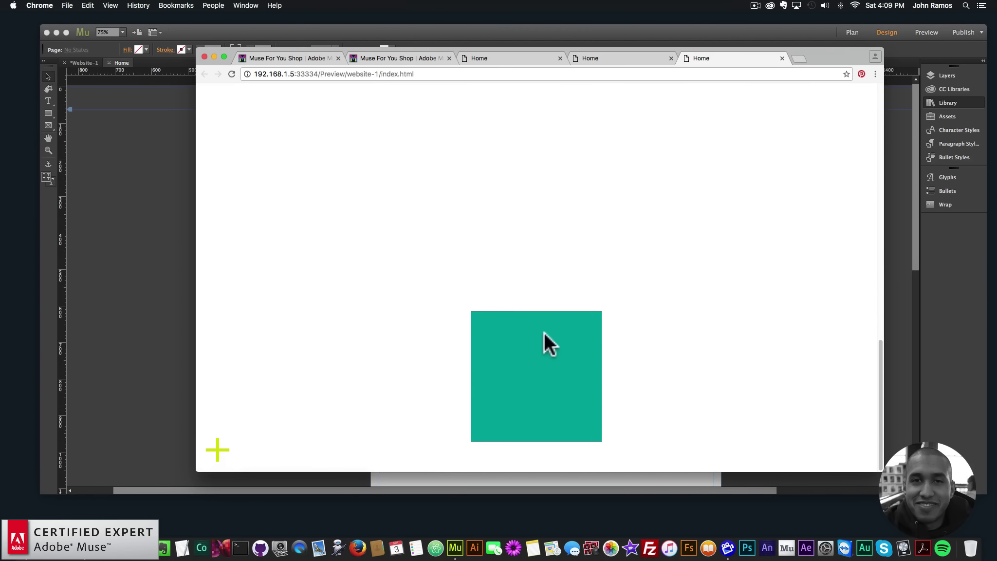
click(214, 458)
click(238, 138)
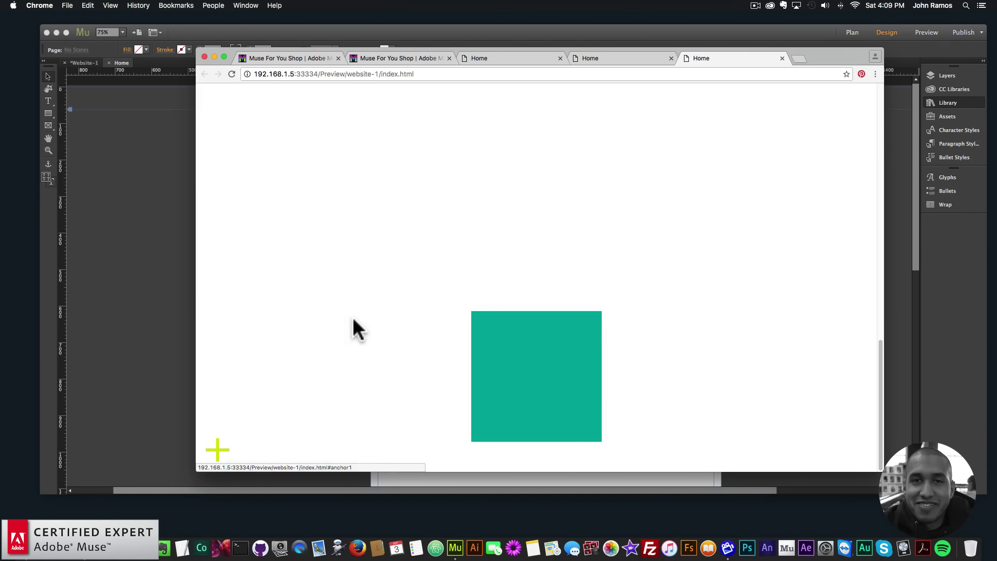
Return to Adobe Muse and check the Close Menu On Menu Item Click option of the menu widget.
click(103, 325)
click(363, 116)
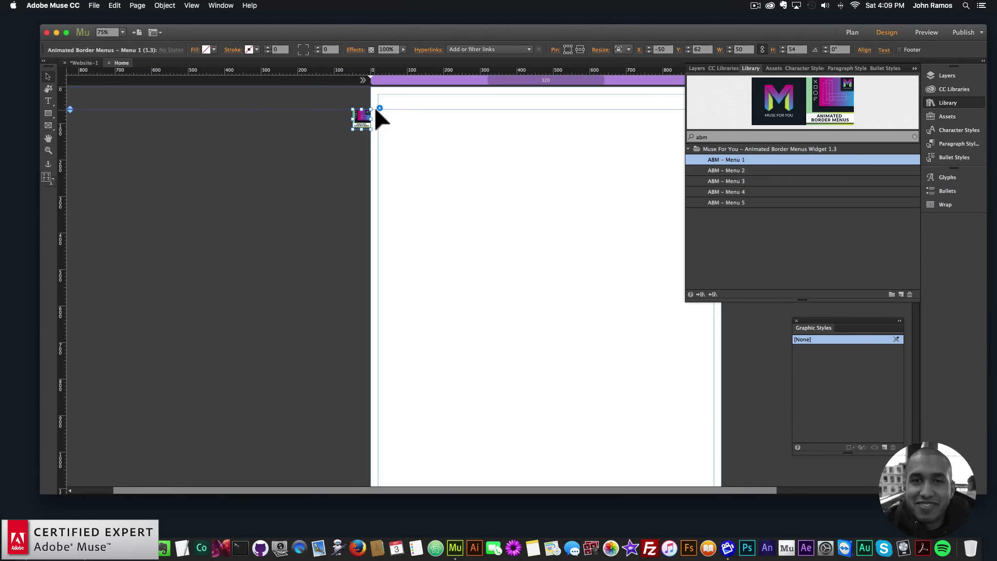
click(380, 108)
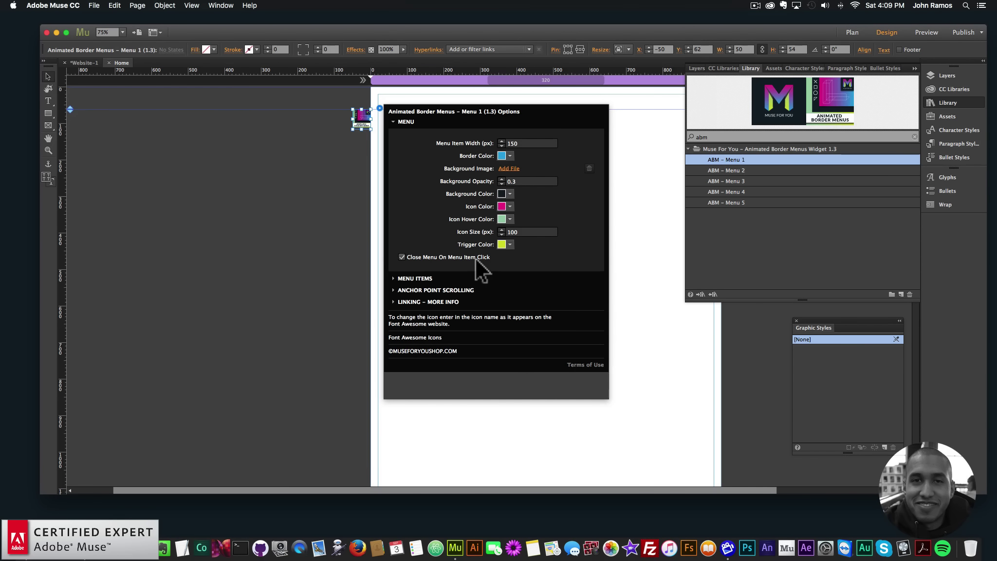
click(282, 287)
Switch to the Chrome preview and test the PayPal menu item again, including once from the top of the page.
click(72, 547)
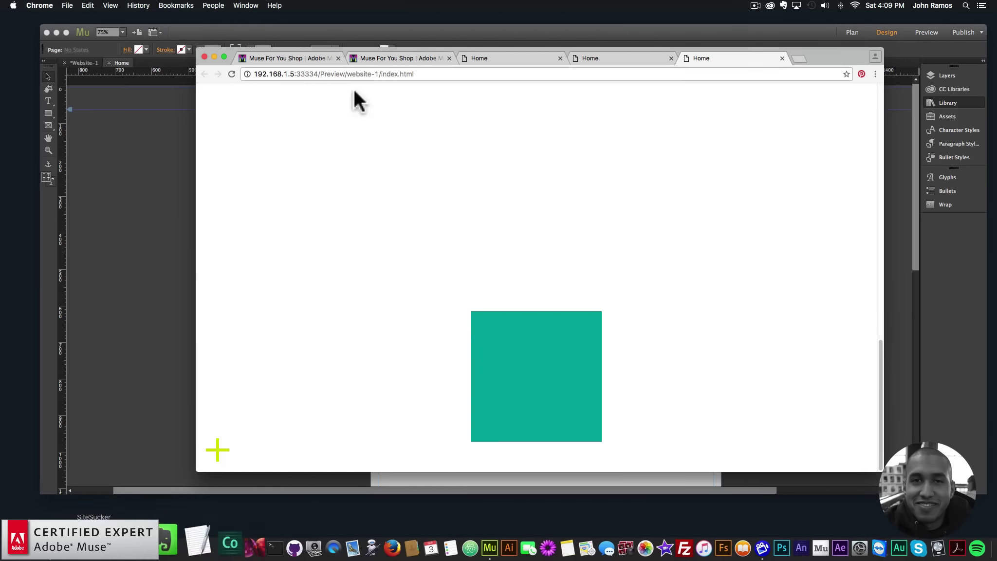
click(215, 445)
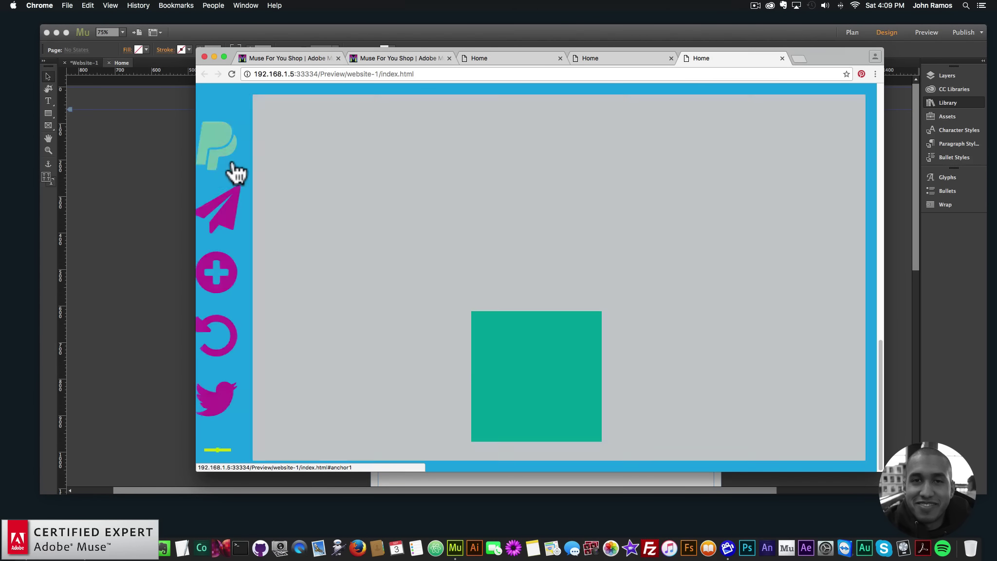
click(232, 171)
scroll(346, 290, up, 15)
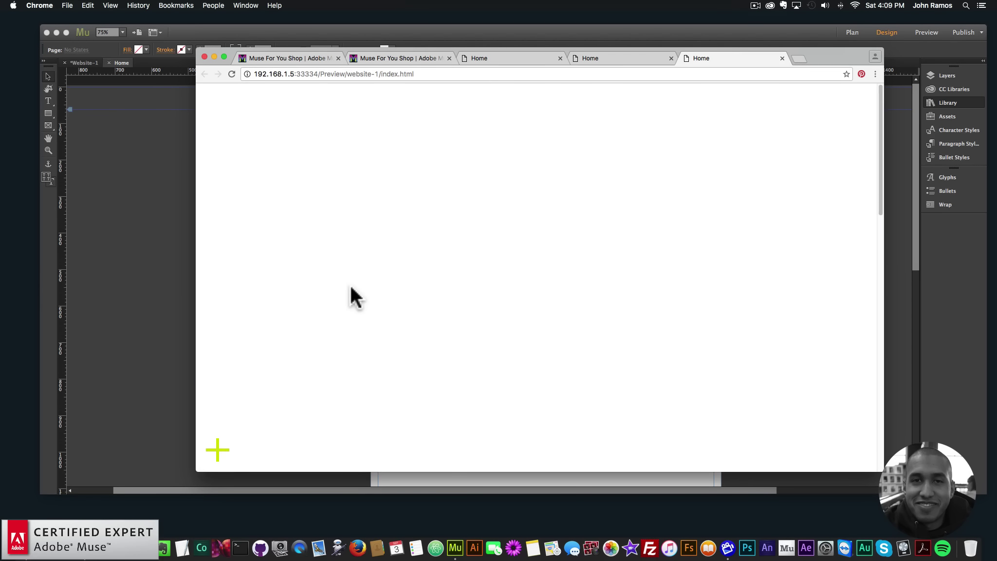
click(218, 450)
click(240, 148)
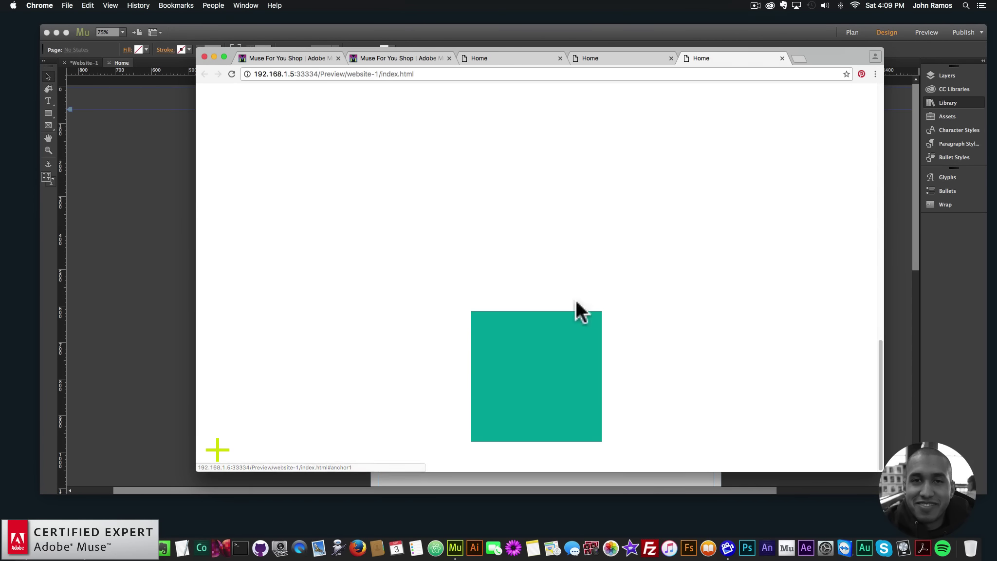
Turn off Close Menu On Menu Item Click for the menu widget in Adobe Muse and preview the page in the browser.
click(87, 267)
click(355, 123)
click(380, 107)
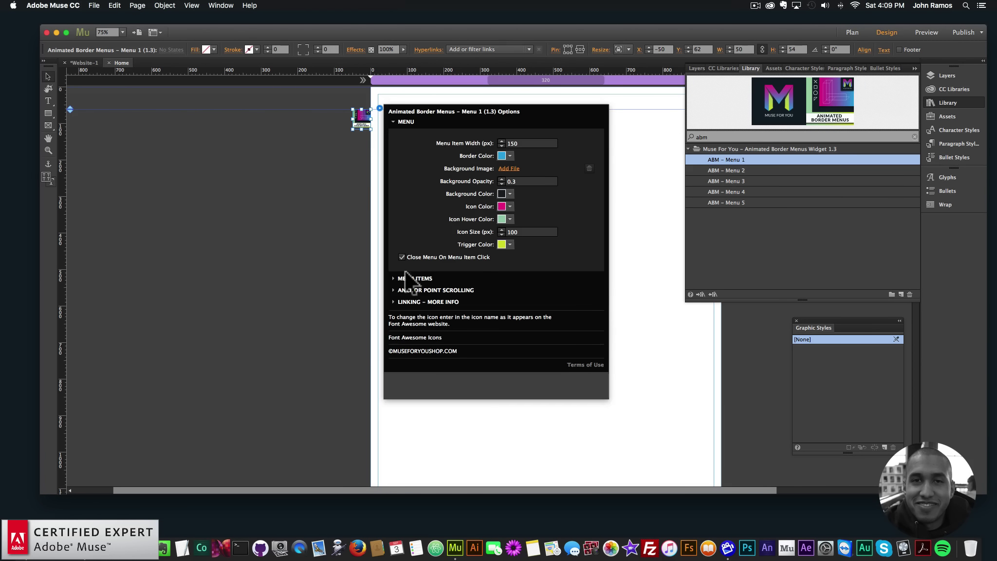
click(311, 215)
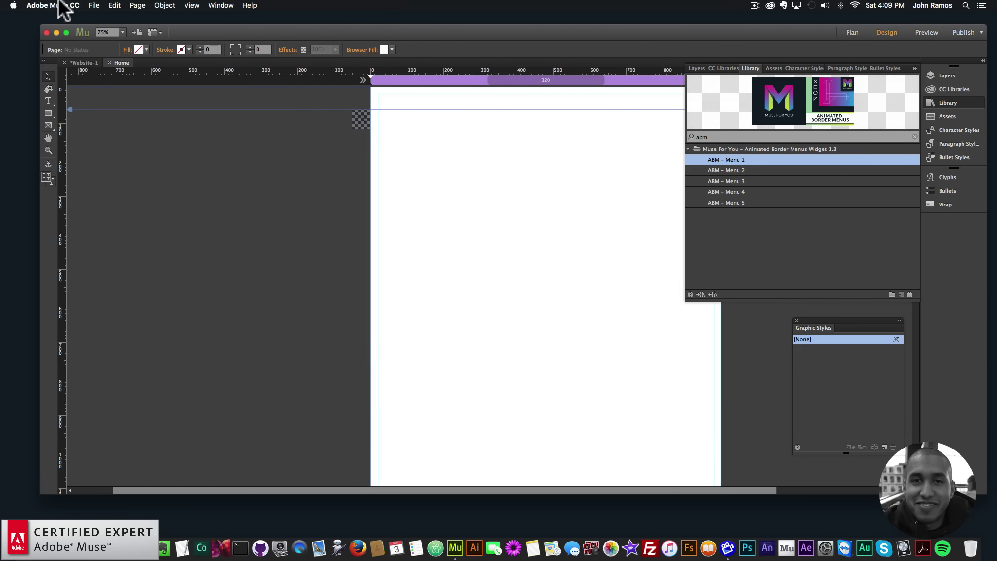
click(94, 5)
click(135, 160)
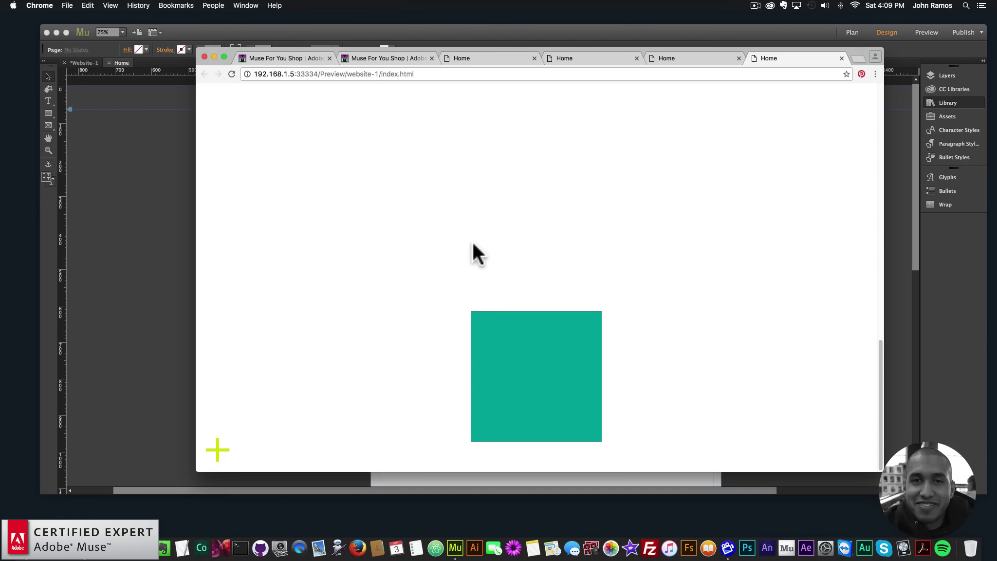
Go back to the menu widget's options in Adobe Muse and examine the icon name of Menu Item 1.
click(173, 180)
drag(364, 118, 364, 118)
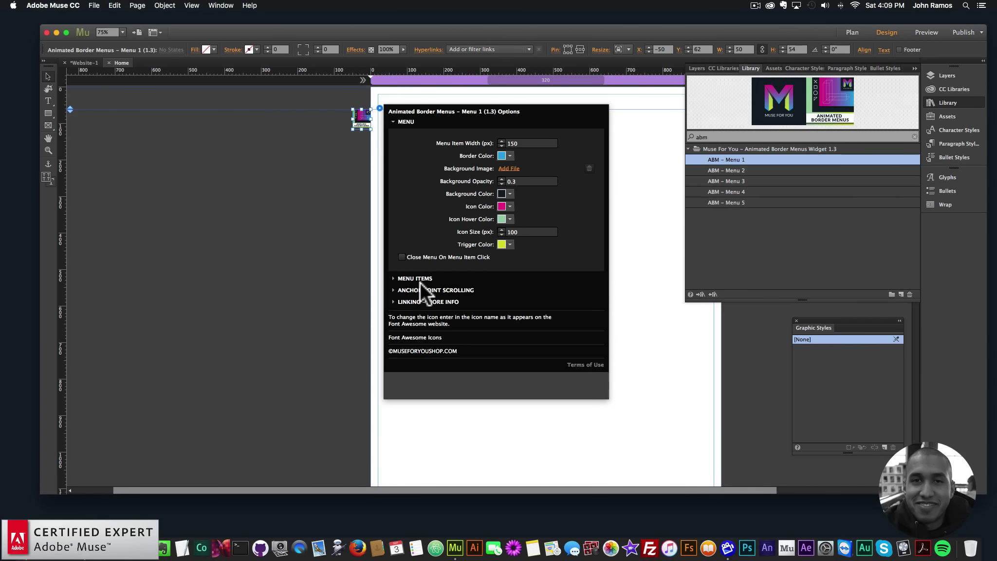
click(419, 280)
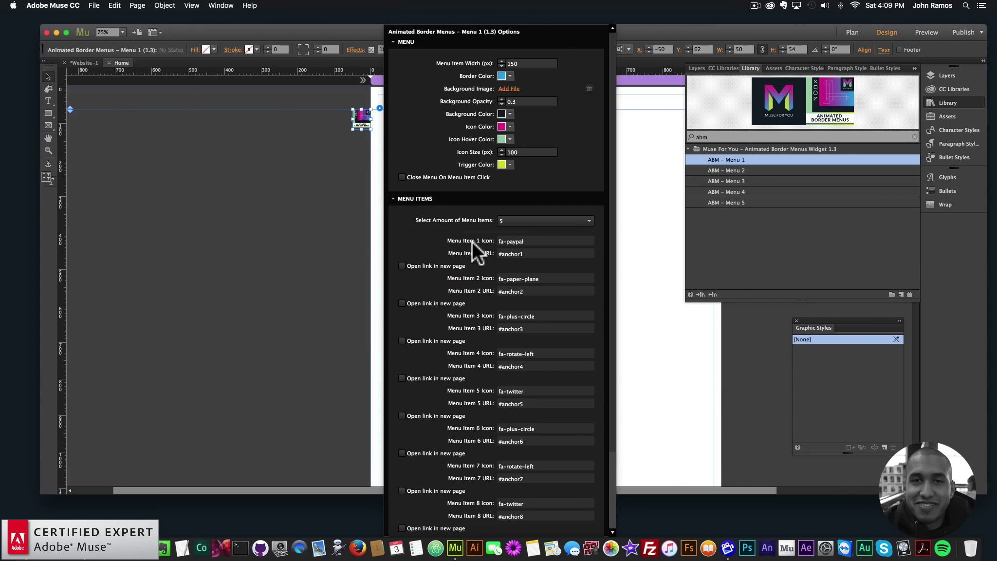
click(511, 241)
click(418, 198)
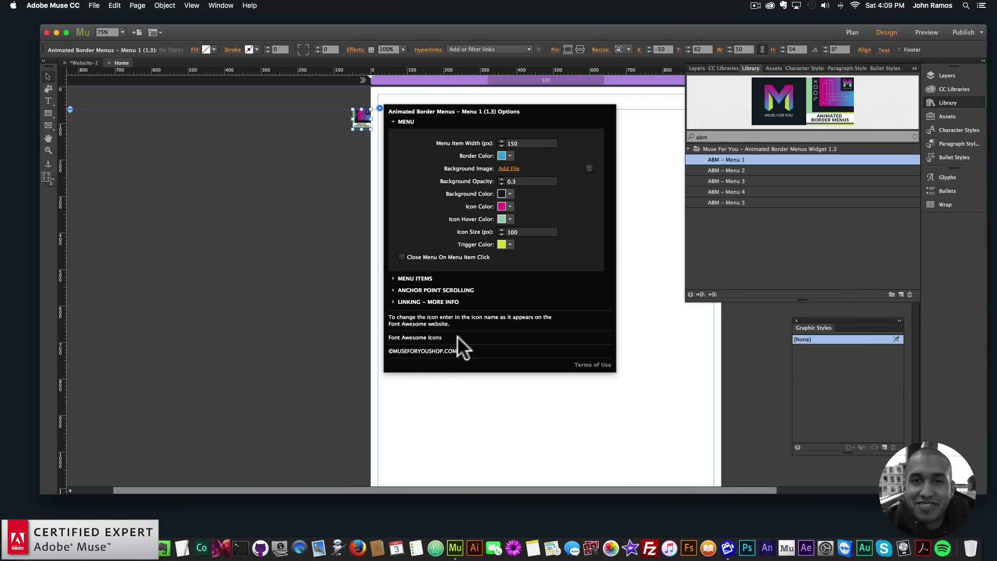
Open the Font Awesome icons page from the widget's options and search the icons for "facebook".
click(414, 336)
scroll(516, 302, down, 5)
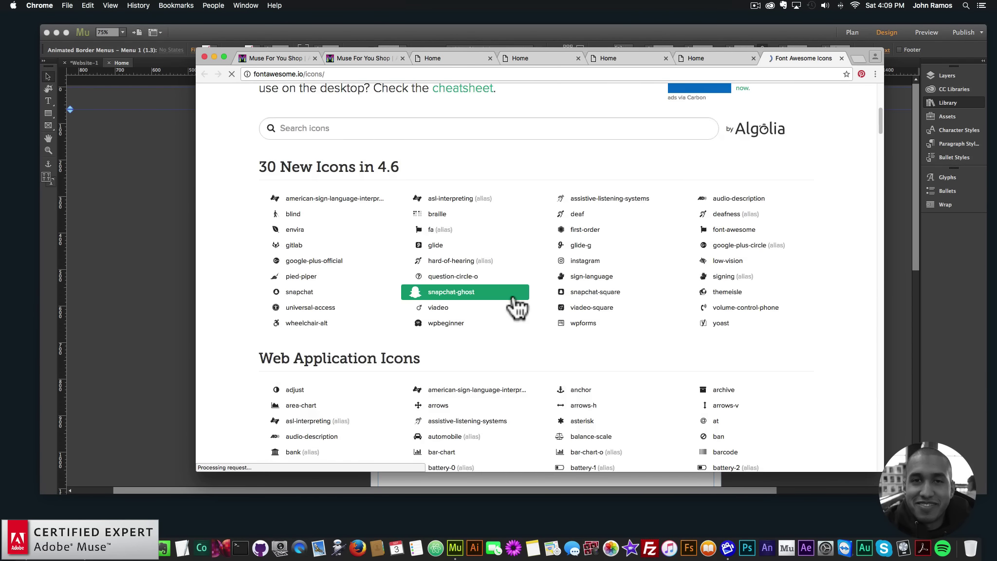
scroll(518, 306, down, 5)
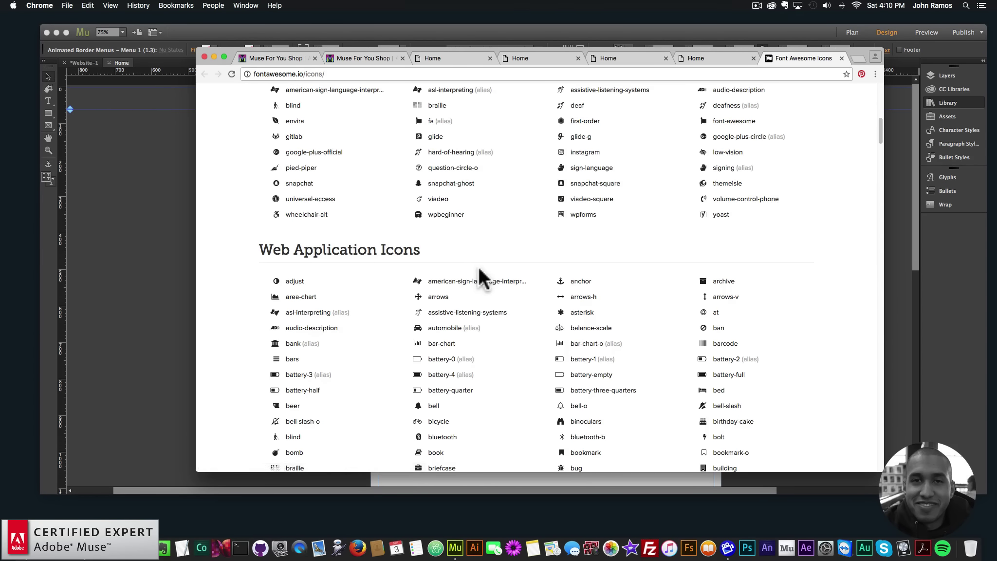
scroll(325, 227, up, 4)
click(342, 219)
scroll(426, 194, down, 1)
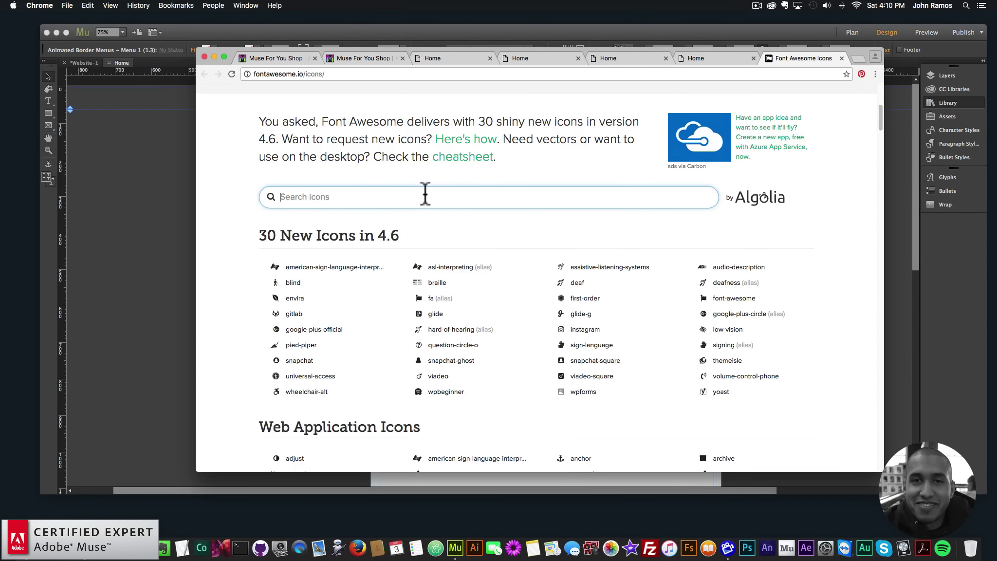
text(fac)
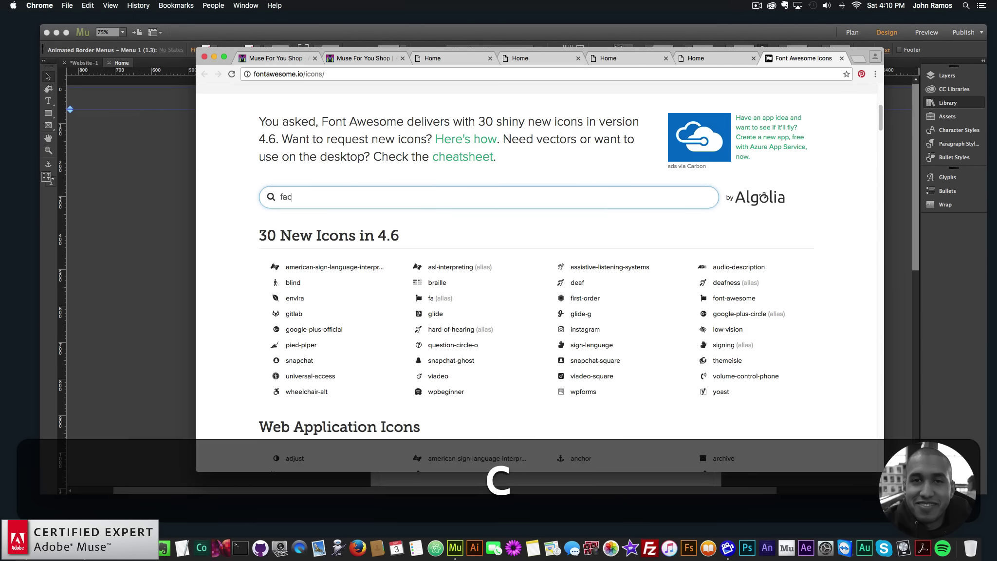
text(ebook)
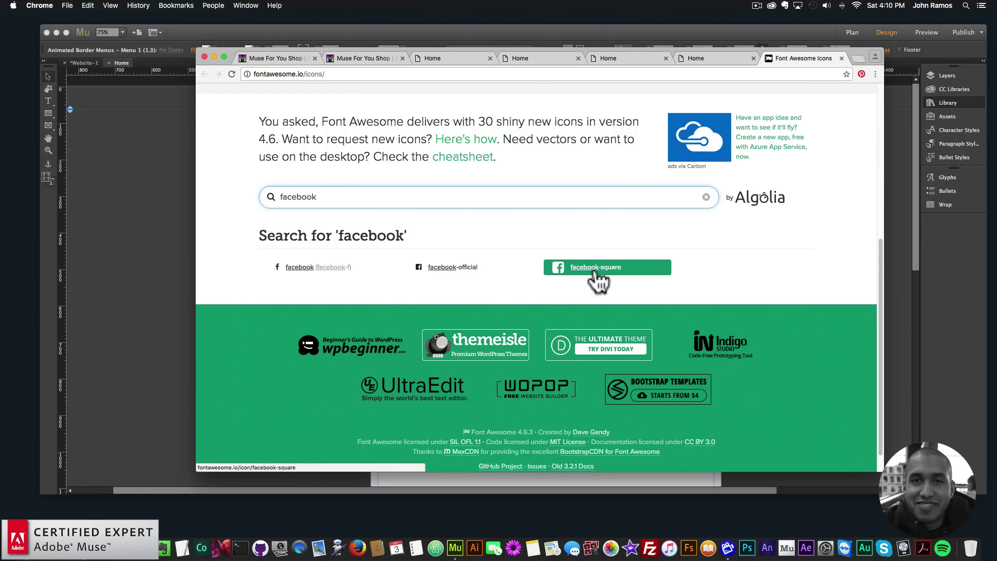
Switch back to Adobe Muse and set the menu widget's Menu Item 1 Icon to fa-facebook-square.
click(231, 209)
drag(361, 117, 361, 118)
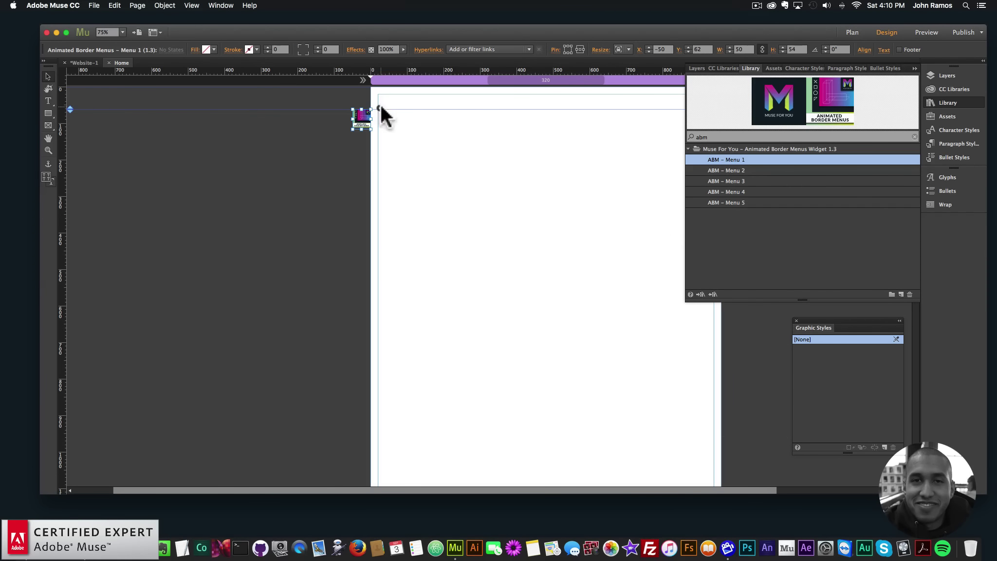
click(412, 278)
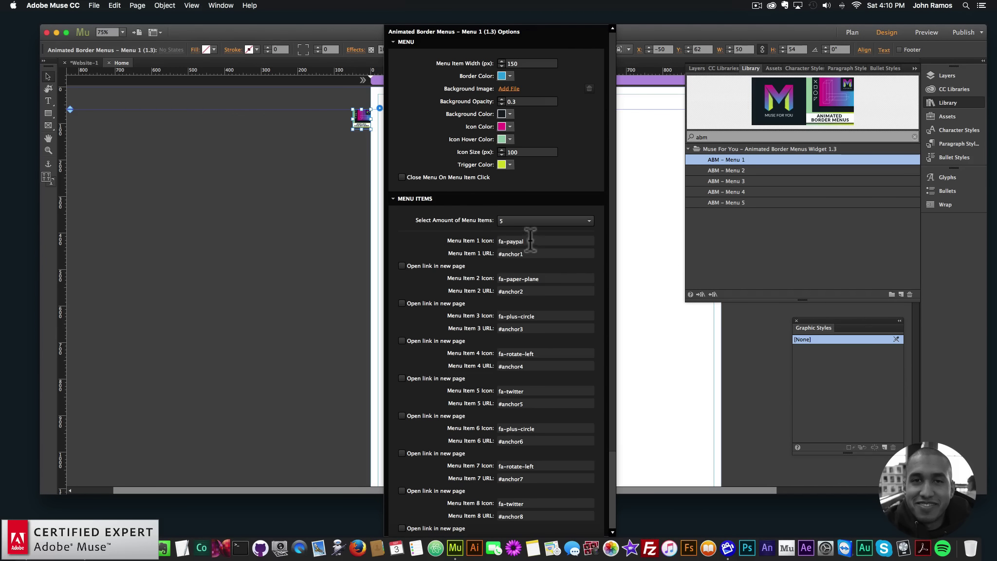
click(509, 242)
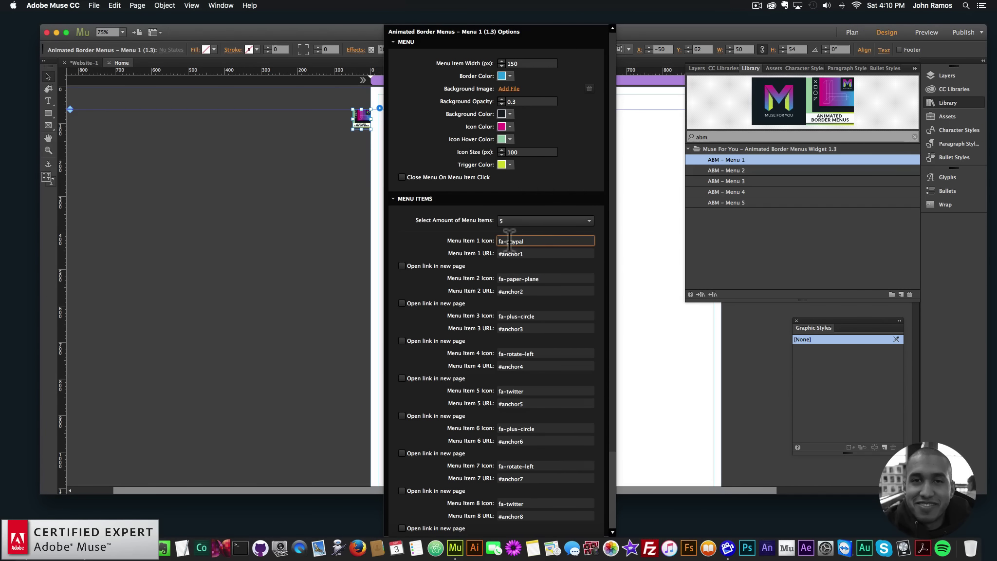
drag(507, 241, 555, 241)
text(face)
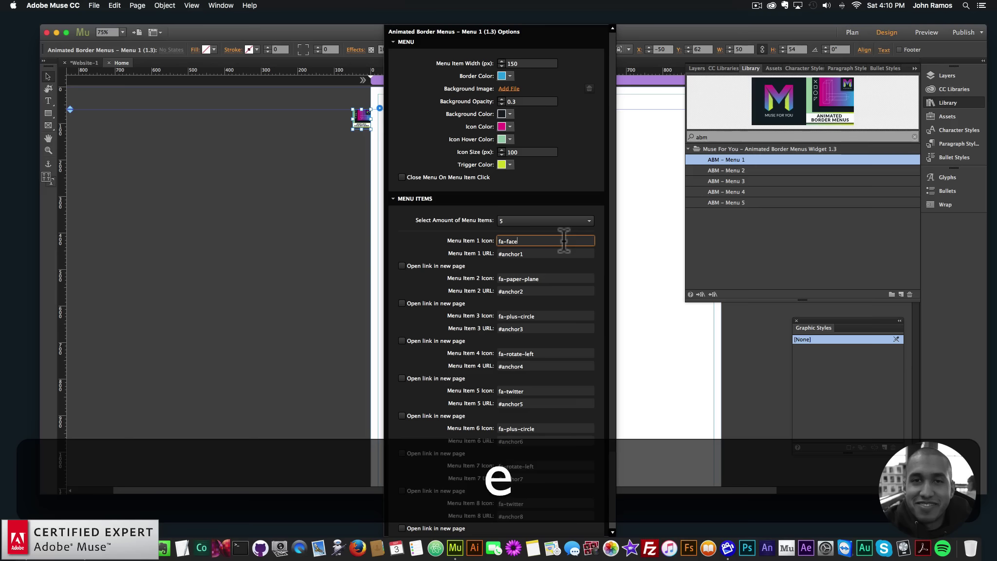
text(book-square)
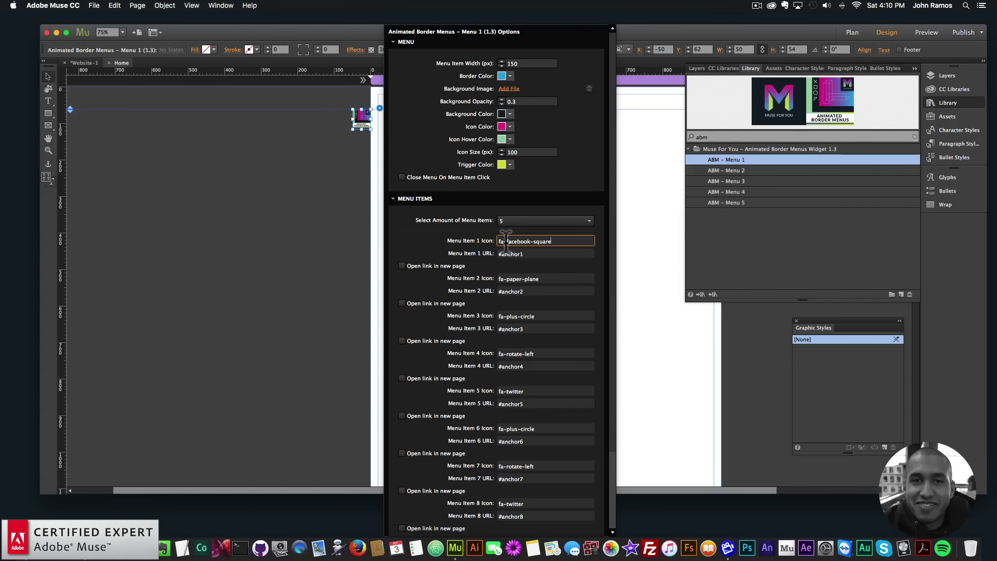
drag(507, 241, 560, 241)
Preview the page in the browser to check the first menu item's icon.
click(246, 209)
click(94, 5)
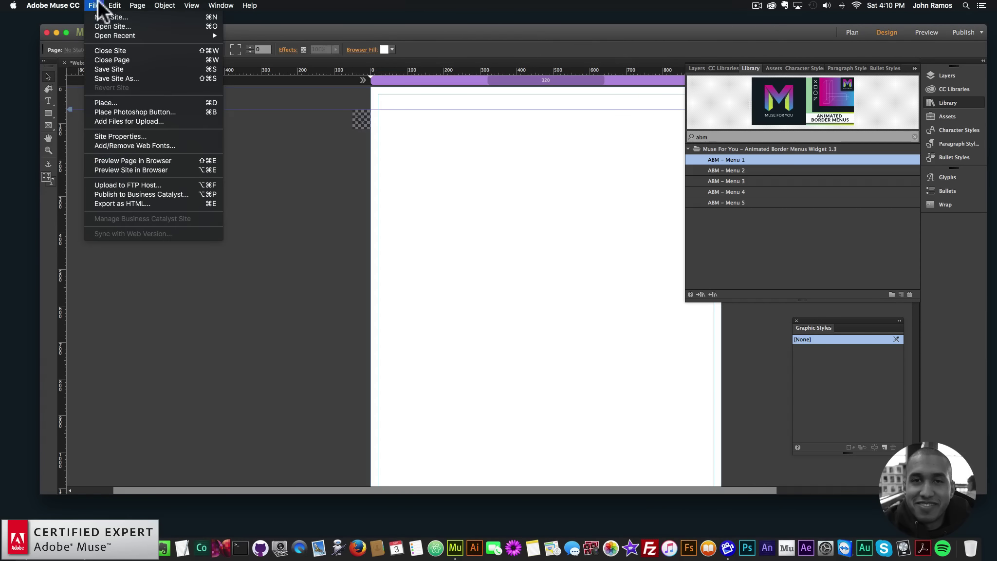
click(141, 161)
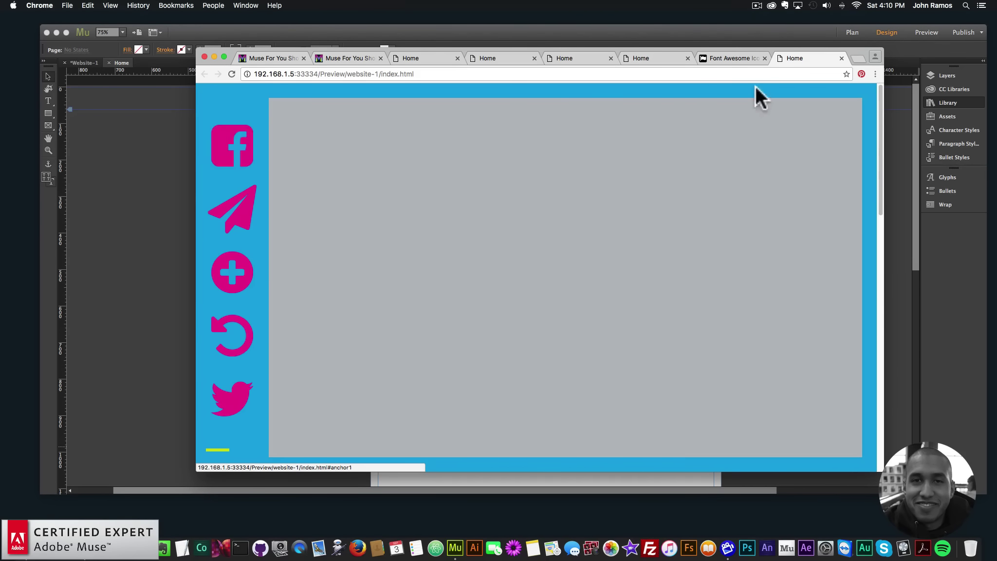
Return to the Font Awesome icons page and search the icons for "coffee".
click(726, 59)
key(super+a)
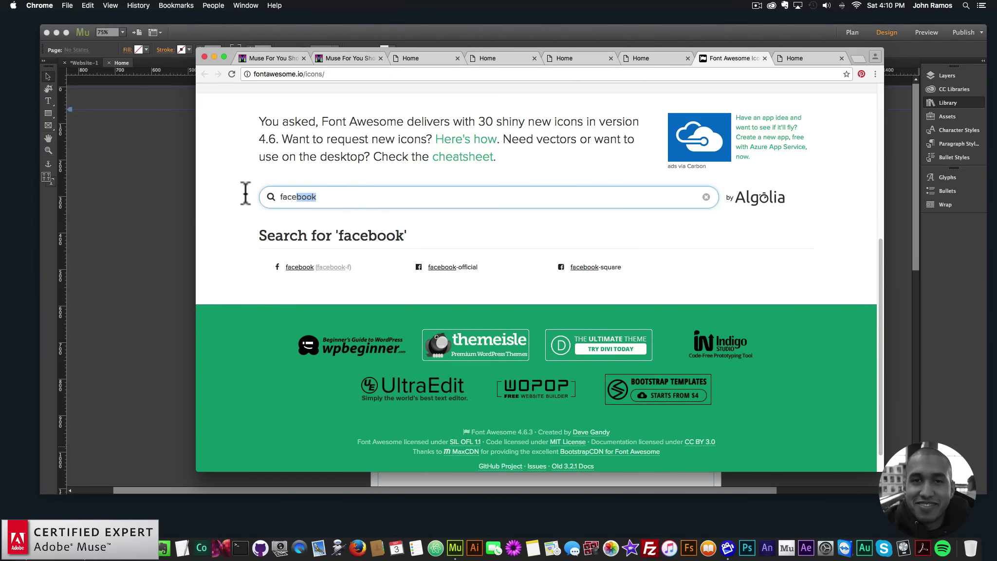
text(coffee)
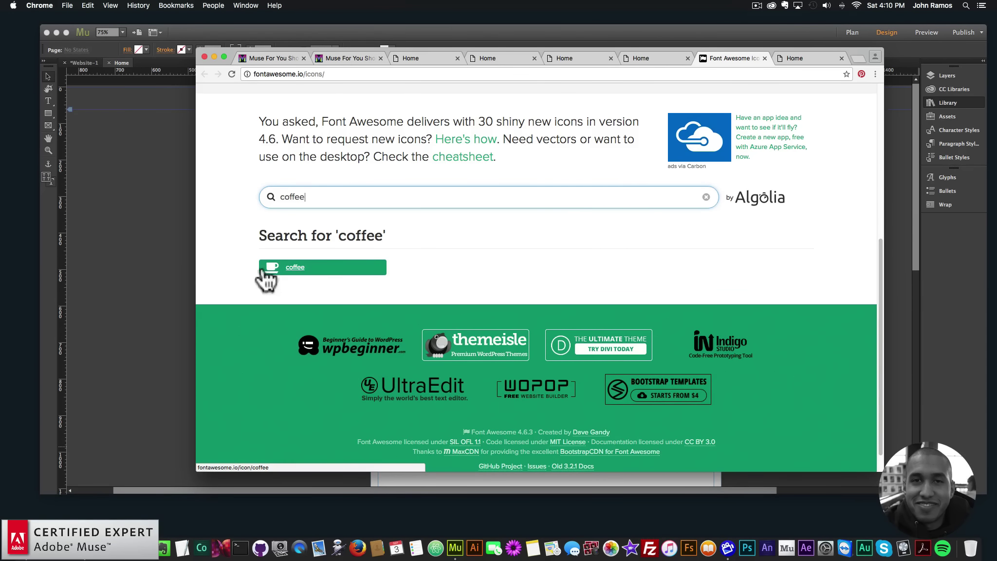
Switch to Adobe Muse and set the menu widget's Menu Item 2 Icon to fa-coffee.
key(super+Tab)
drag(362, 111, 363, 112)
click(380, 106)
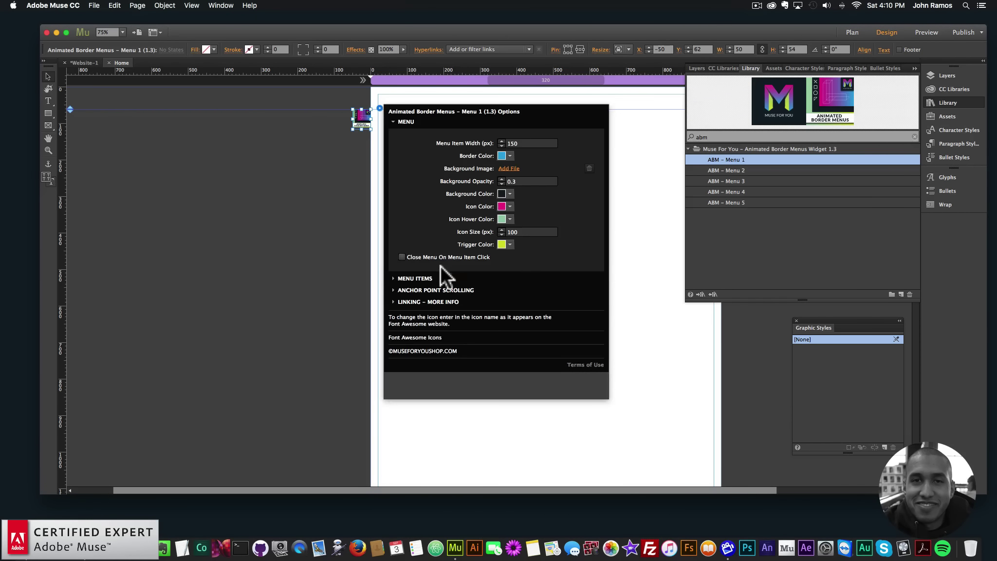
click(508, 278)
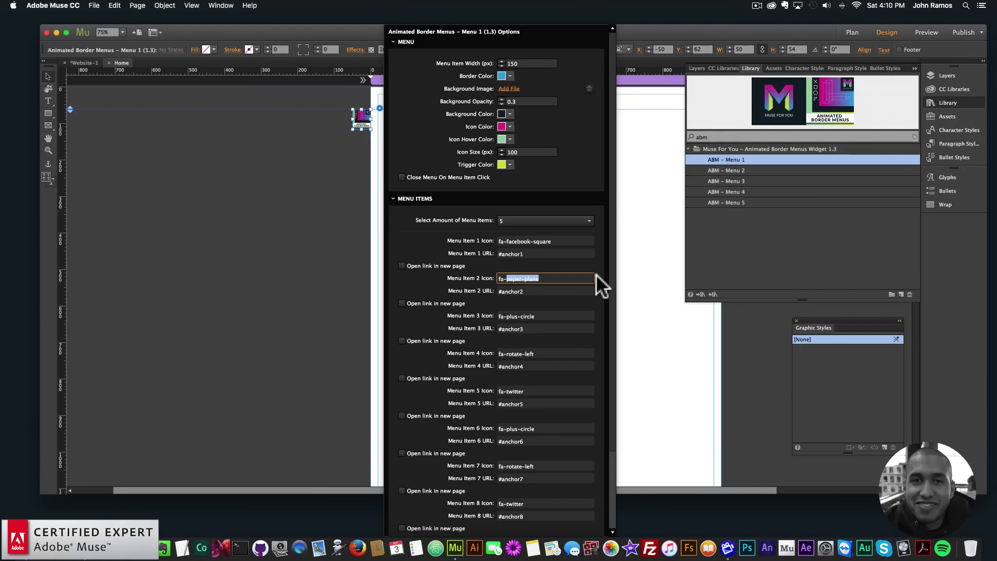
text(cof)
key(BackSpace)
text(ffee)
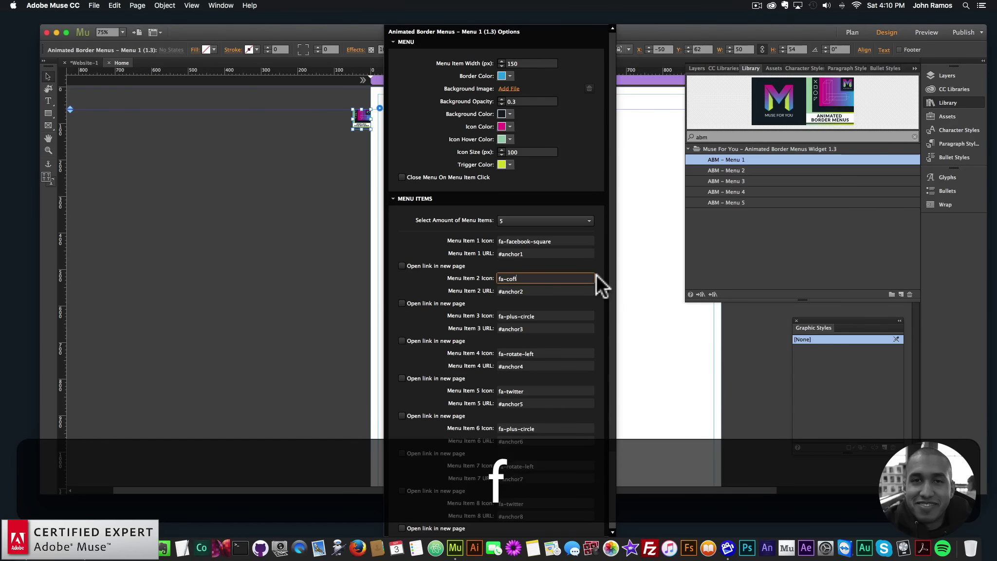
key(Return)
Preview the page in the browser to check the second menu item's icon.
click(272, 214)
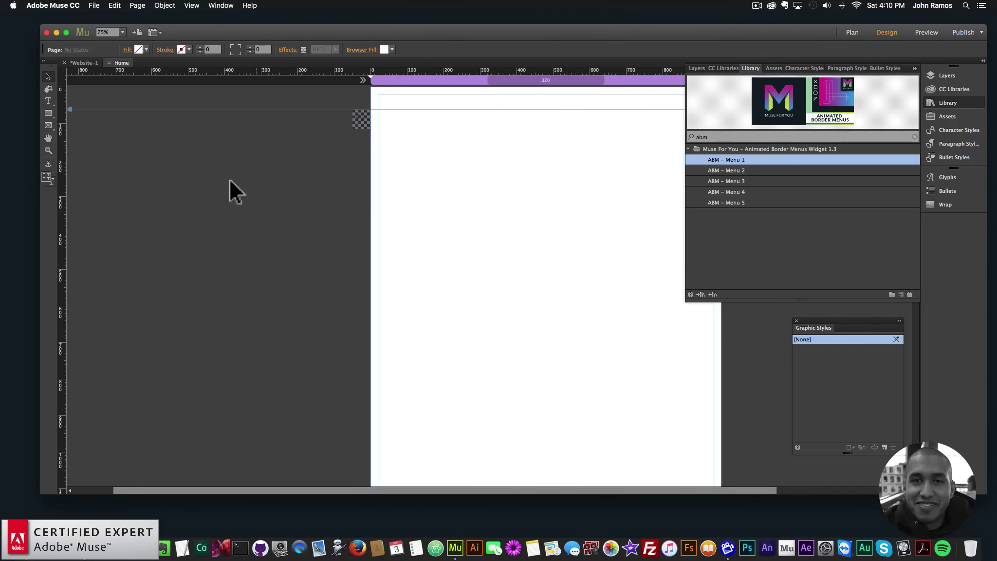
click(94, 5)
click(119, 162)
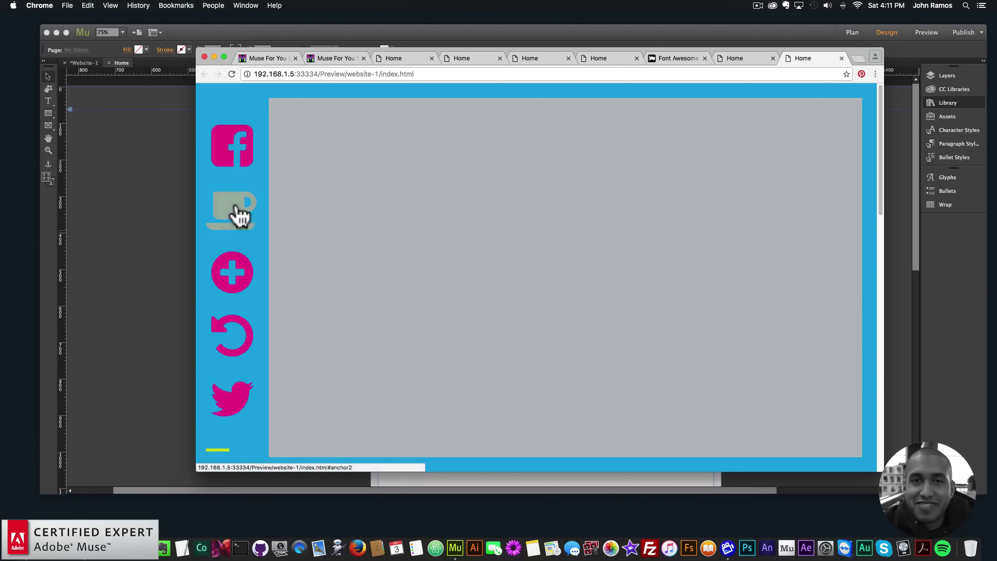
Reopen the menu widget's options in Adobe Muse and examine the icon and URL settings of Menu Items 1 and 2.
key(super+Tab)
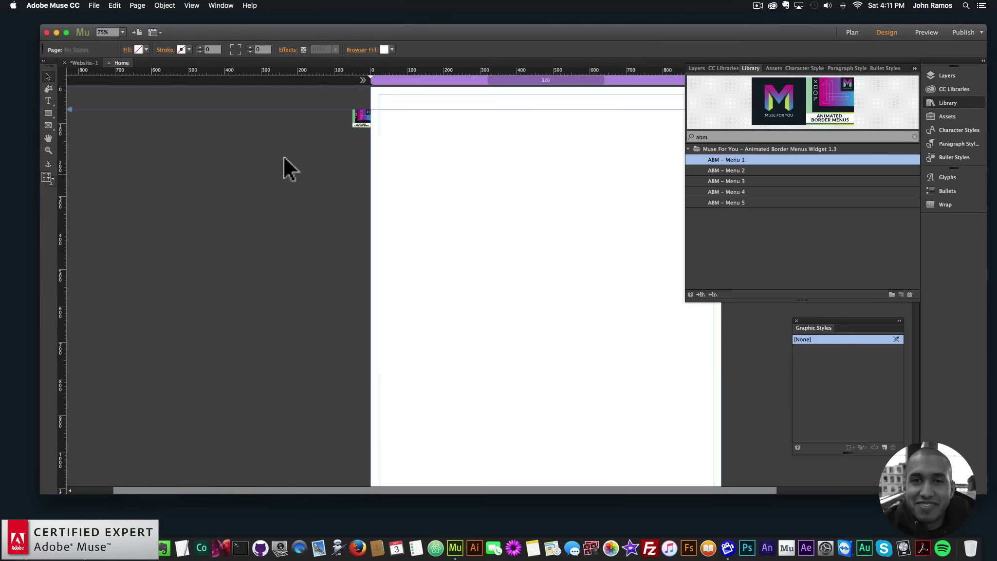
drag(364, 116, 364, 116)
click(380, 107)
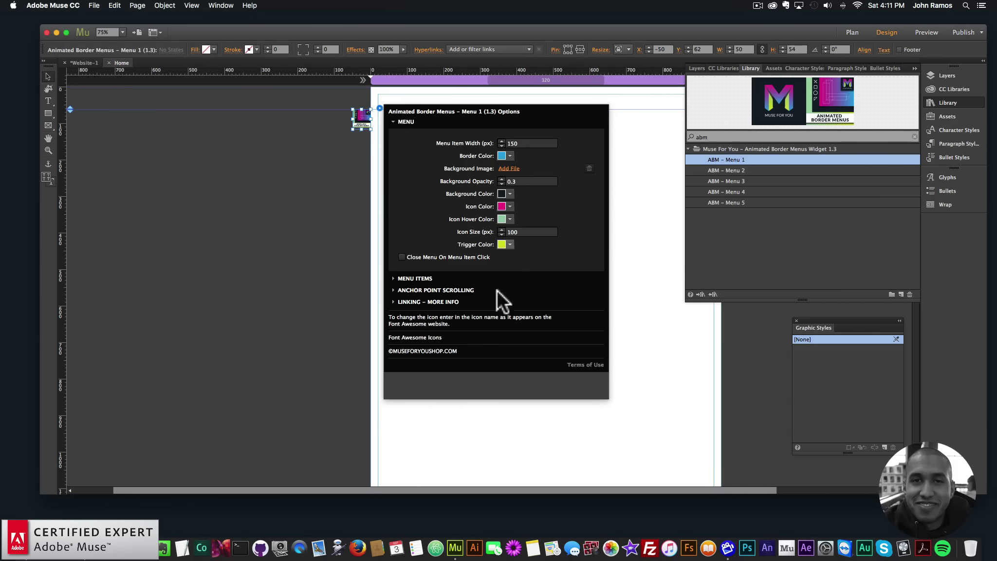
click(415, 279)
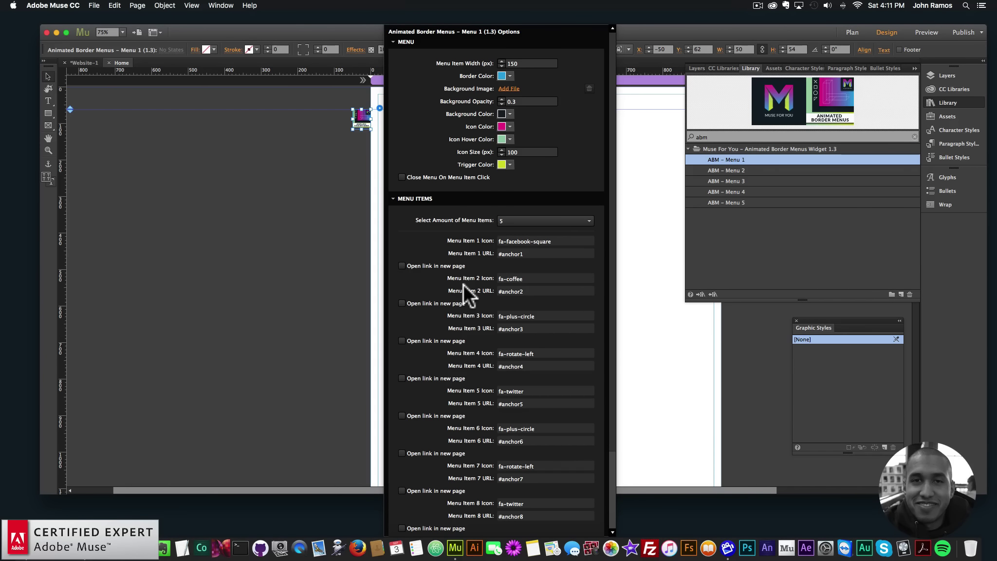
click(412, 198)
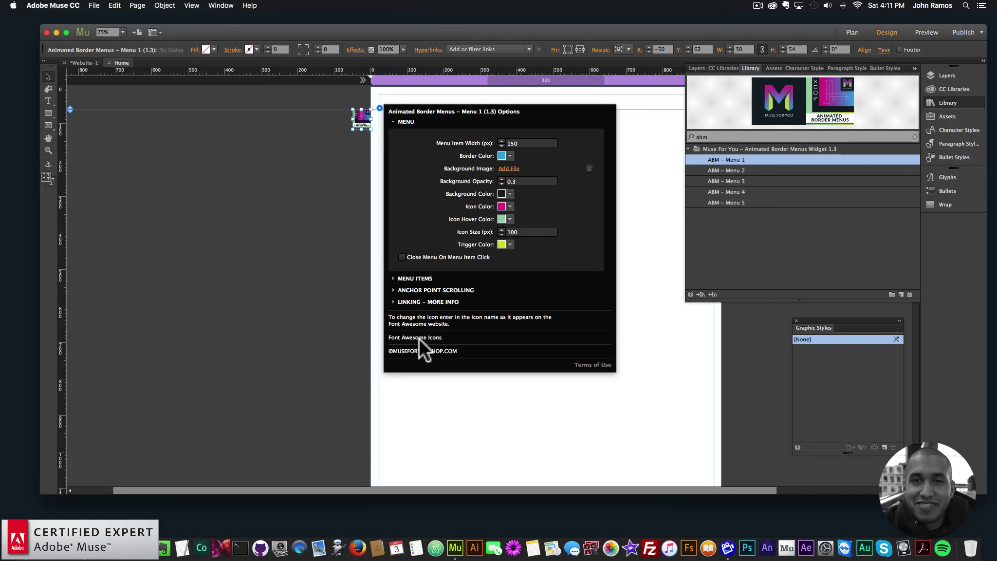
click(415, 278)
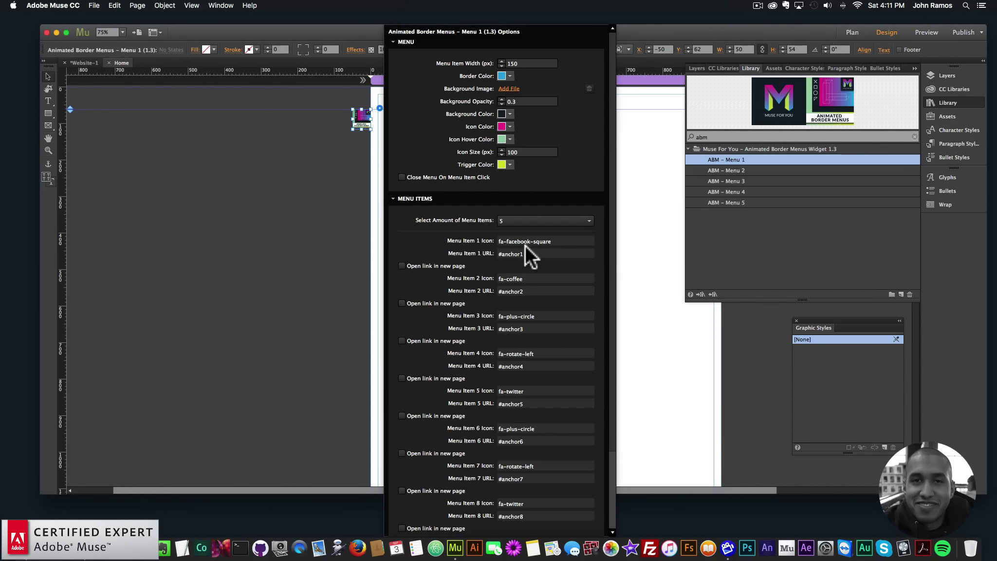
click(538, 254)
double_click(517, 254)
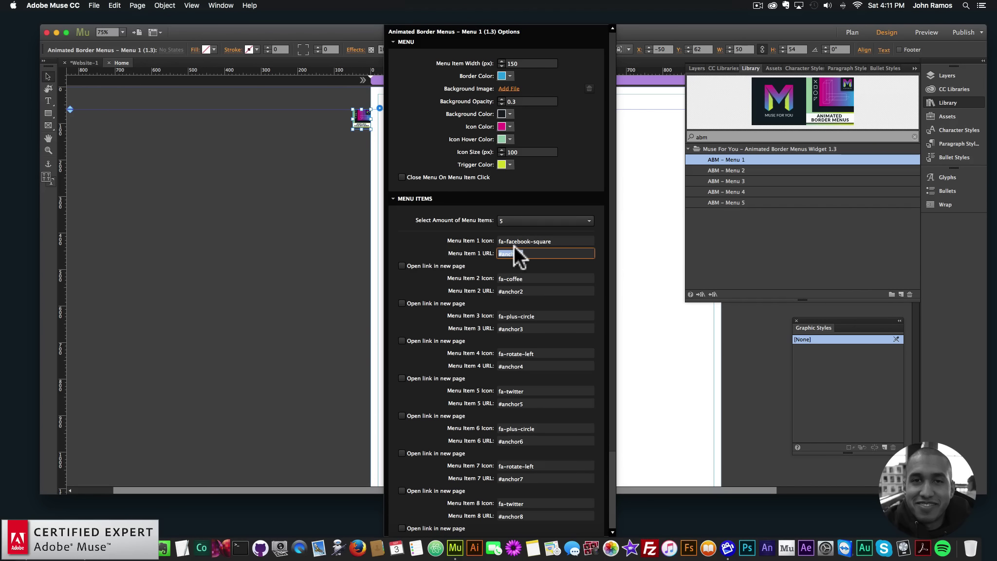
click(517, 291)
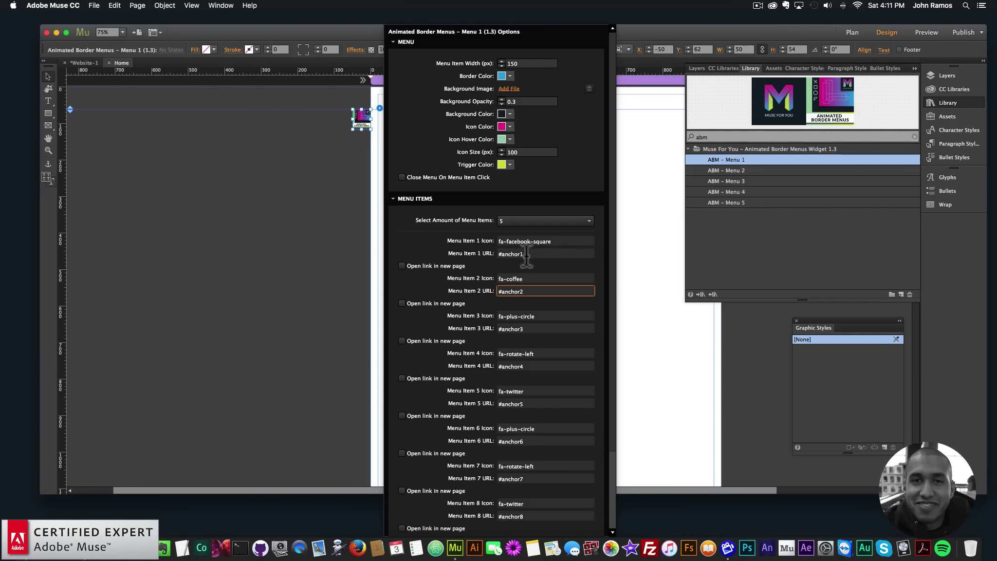
drag(524, 254, 520, 254)
key(super+a)
text(http:)
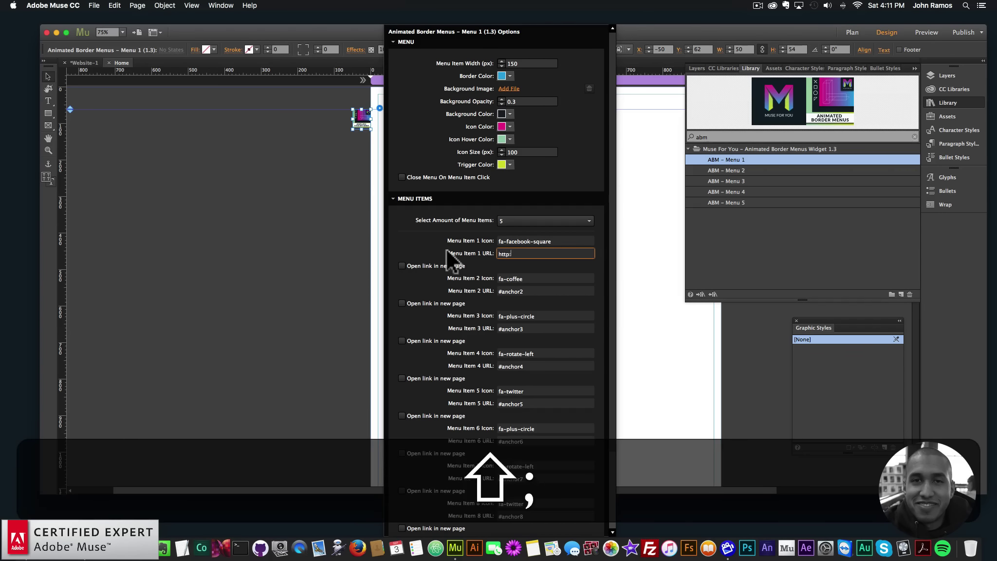
text(//museforyoushop.com)
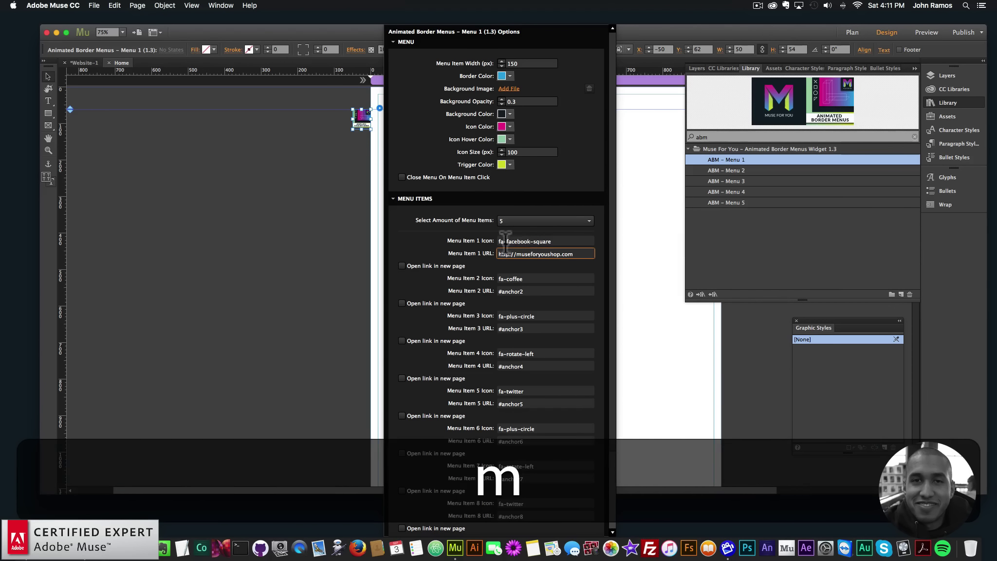
Set the Menu Item 1 Icon to fa-rotate-left and make its link open in a new page.
drag(506, 241, 586, 241)
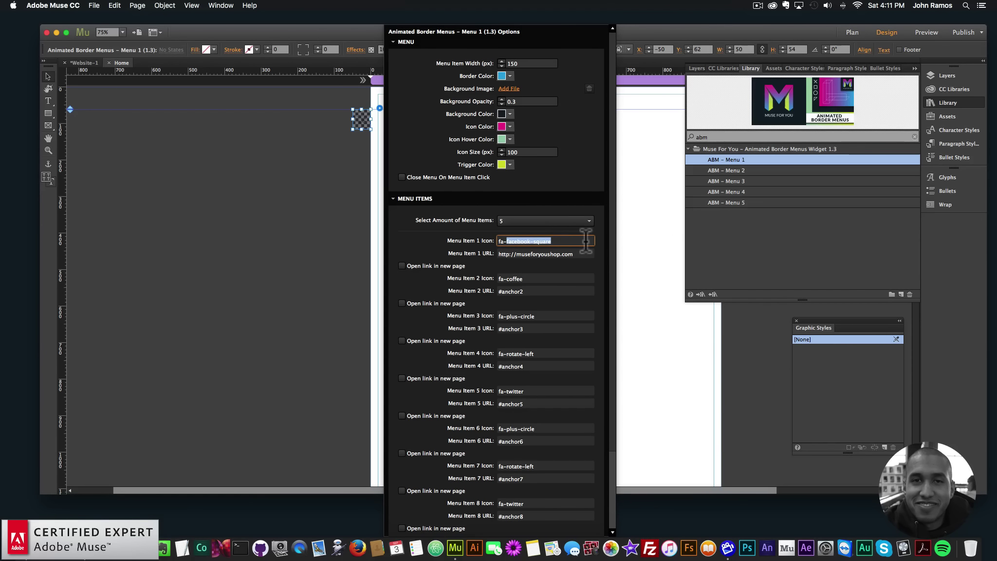
text(fa-rotate-left)
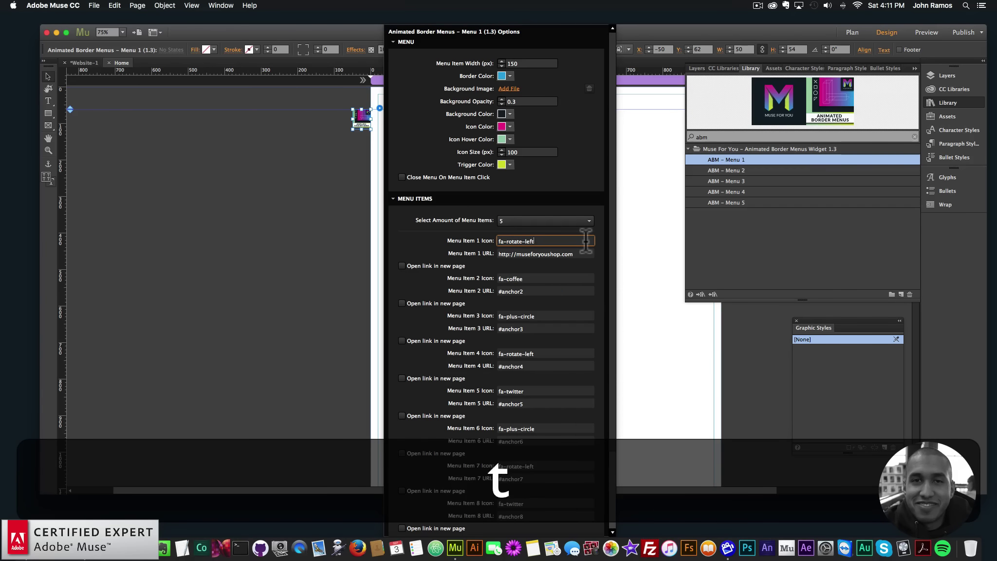
key(Return)
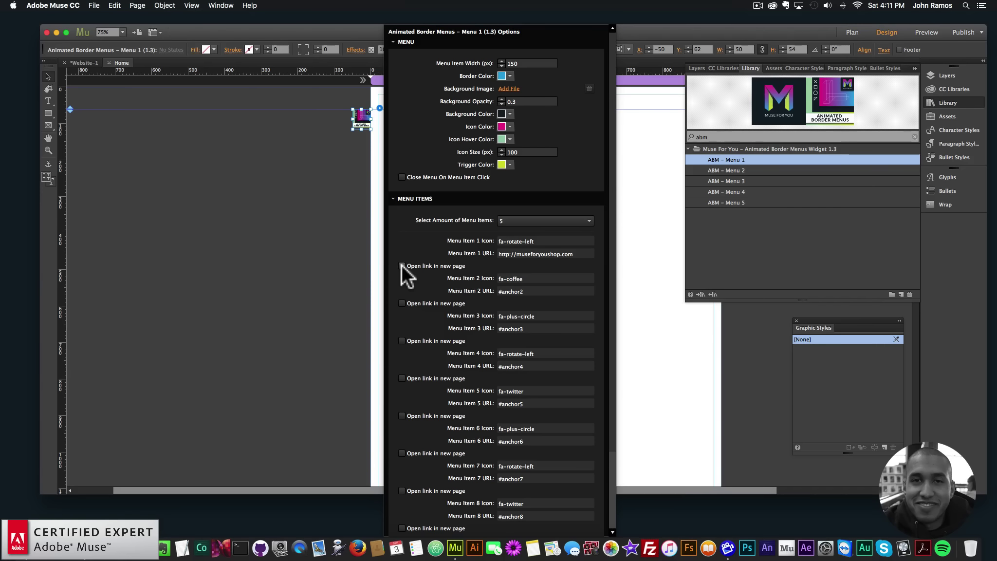
click(401, 266)
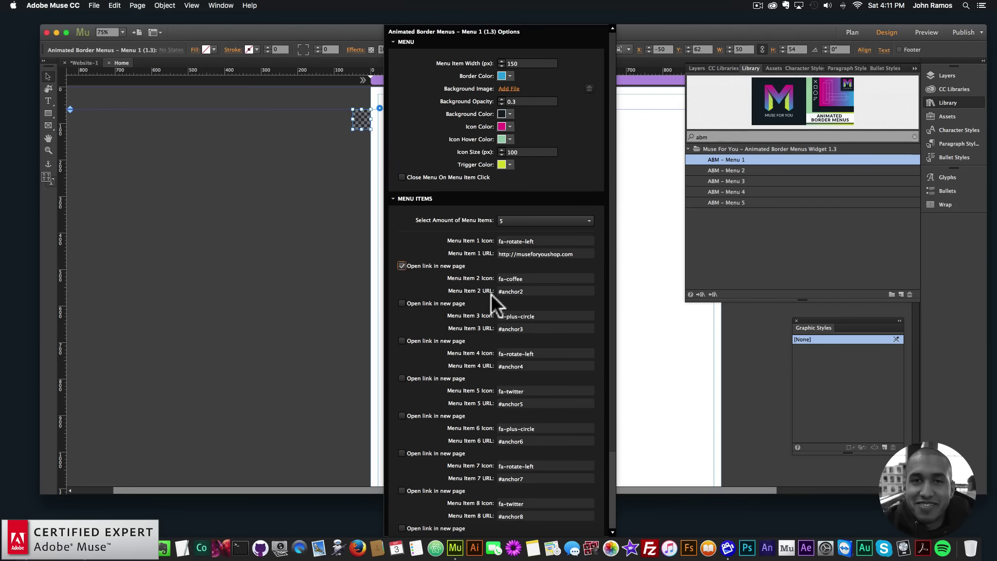
Preview the page in the browser, follow the first menu item's external link, and return to the preview.
click(292, 194)
click(94, 5)
click(141, 161)
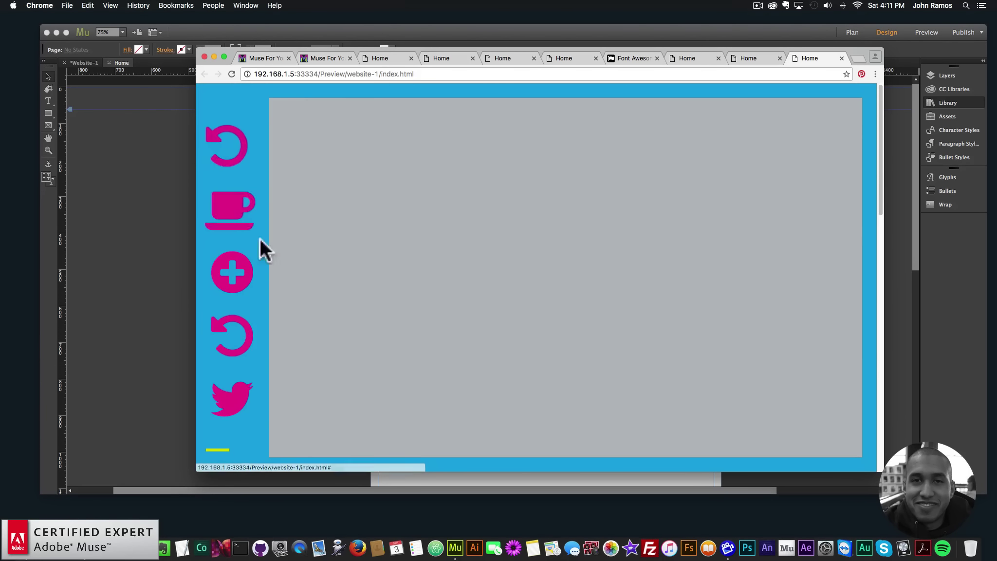
click(239, 146)
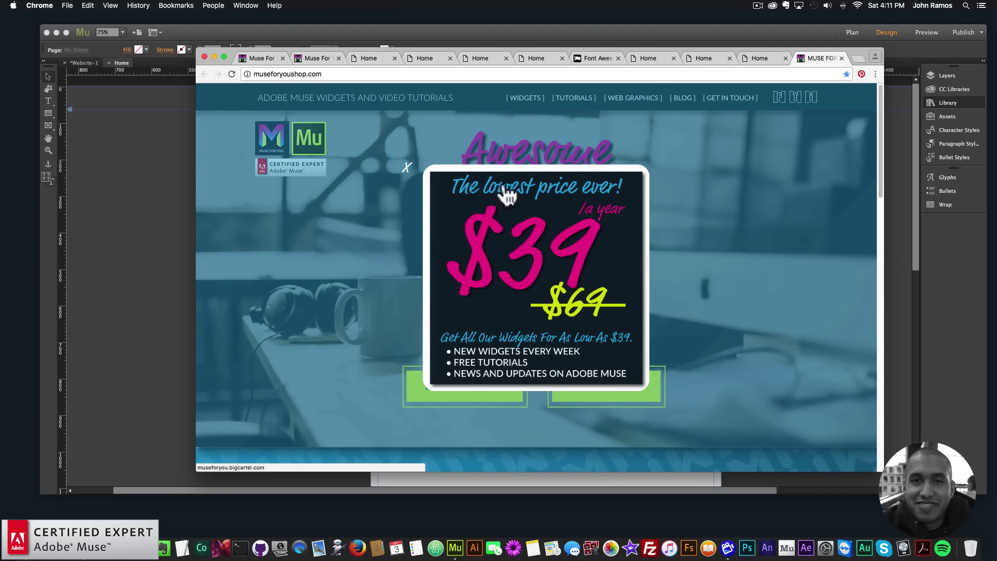
click(753, 58)
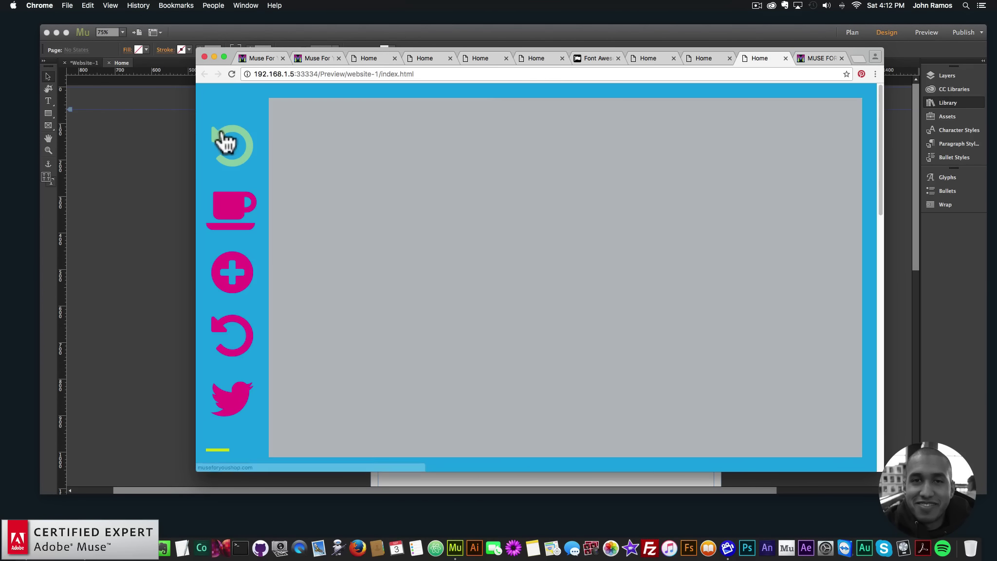
Go back to the menu widget's options in Adobe Muse and review the link settings of Menu Item 1.
click(172, 180)
click(361, 117)
click(379, 108)
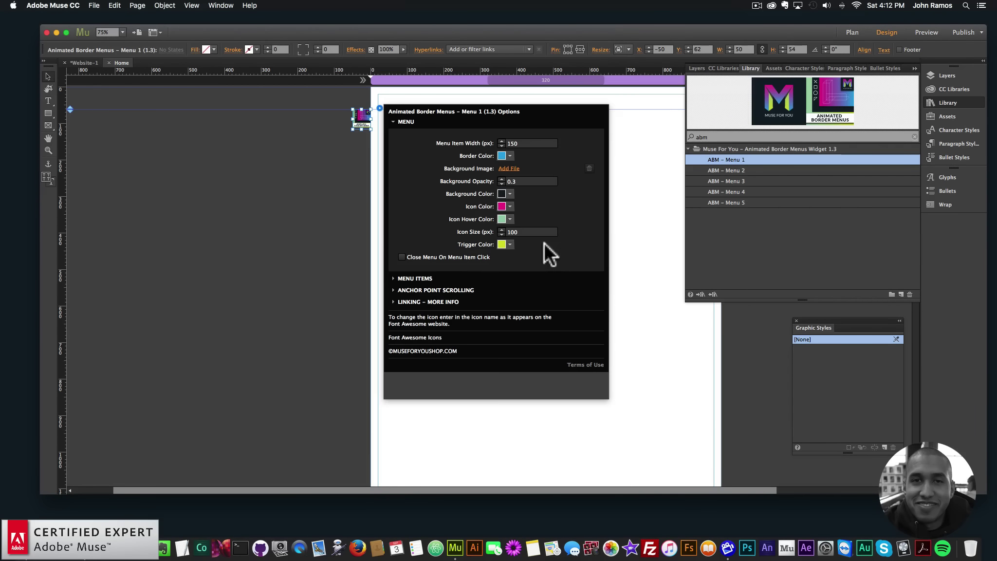
click(415, 276)
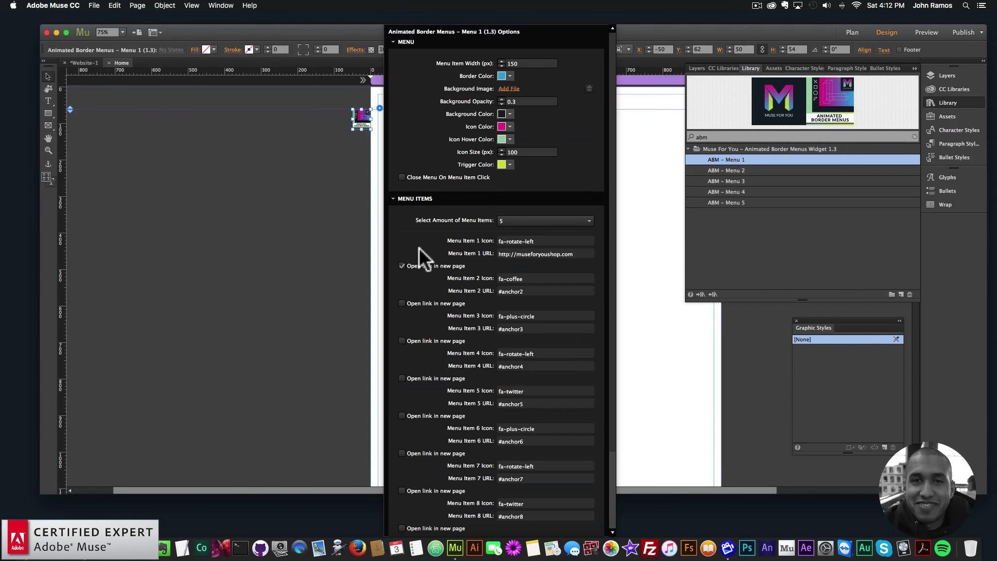
Preview the page in the browser again and test the first menu item's link.
click(294, 232)
click(94, 5)
click(118, 157)
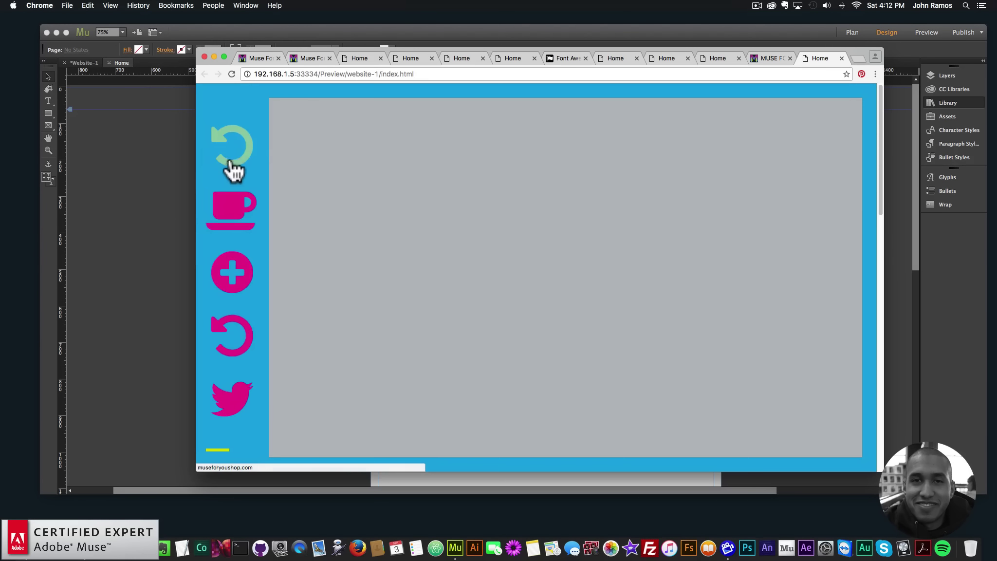
click(231, 162)
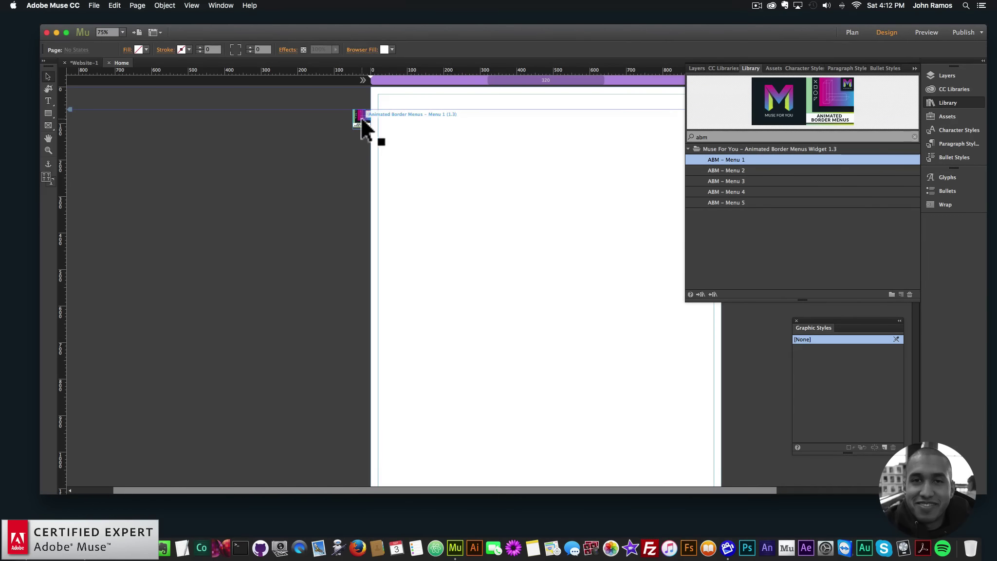
Return to the widget's options in Adobe Muse and examine the formats for internal, external and anchor links under Linking – More Info.
drag(362, 120, 363, 122)
click(421, 302)
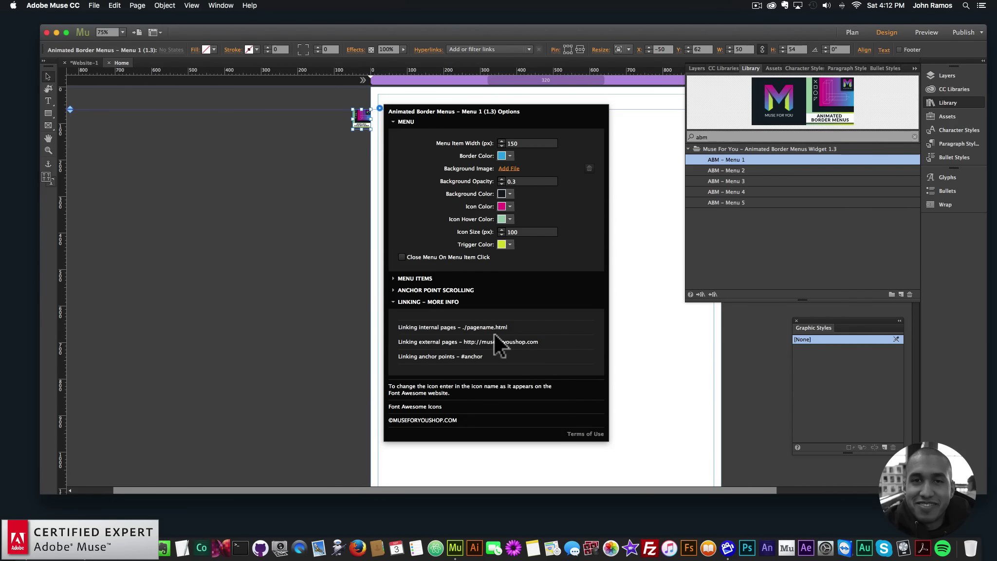
Close the widget options and add a page called About below Home in the site plan.
click(287, 285)
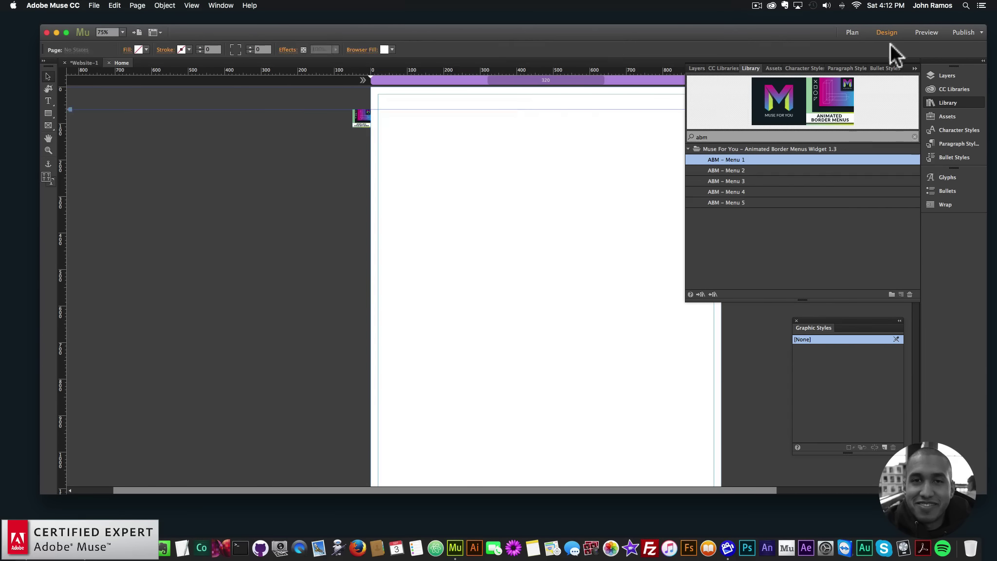
click(852, 32)
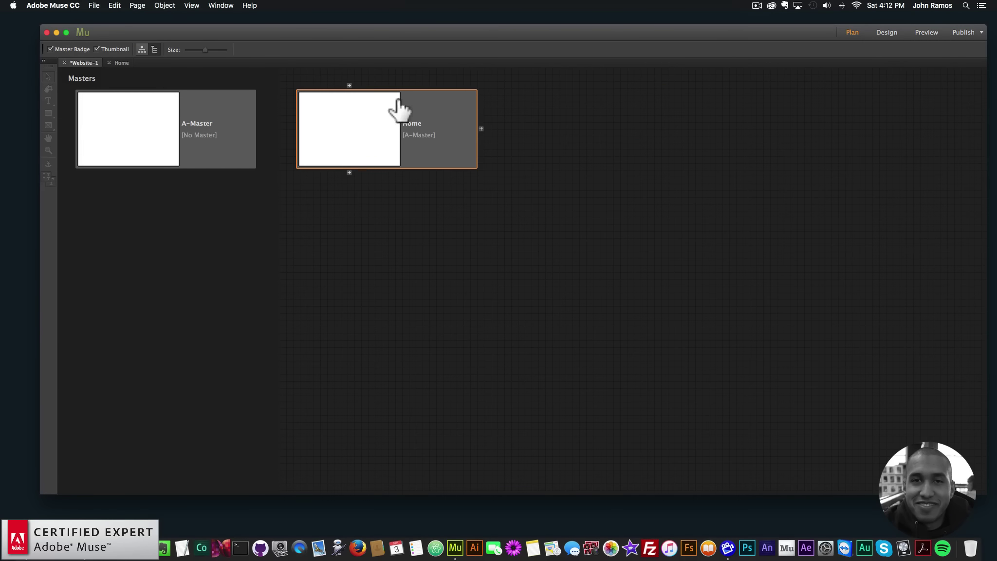
click(349, 170)
text(About)
key(Return)
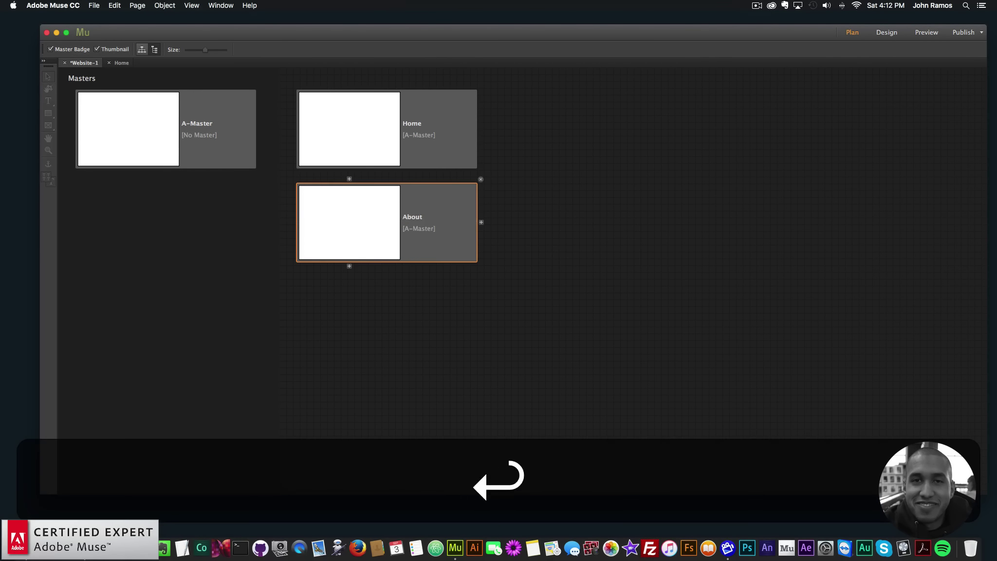
On the About page, draw a 207 by 207 px square, fill it orange, and move it to about X 377, Y 192.
double_click(402, 211)
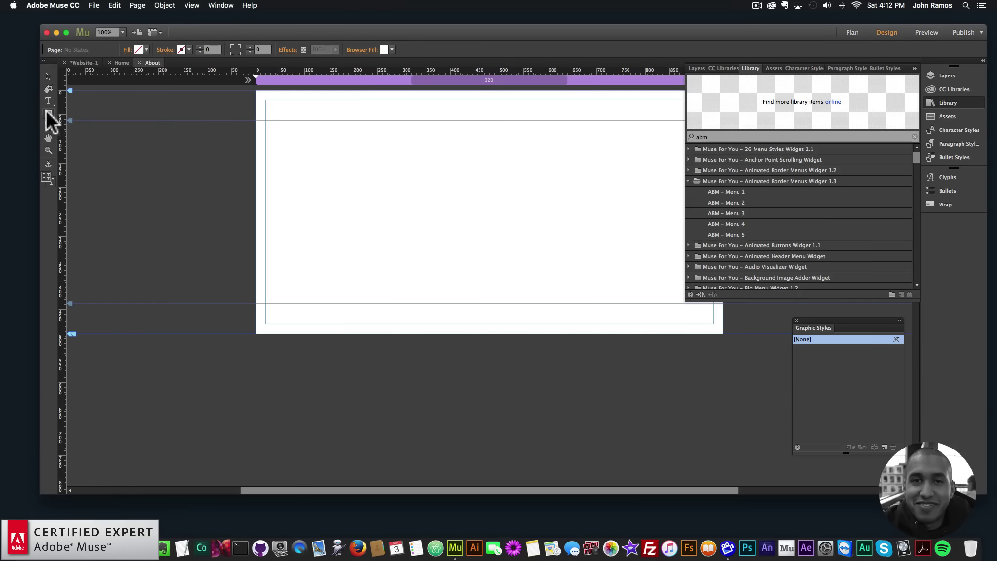
click(48, 113)
drag(521, 237, 567, 289)
click(145, 50)
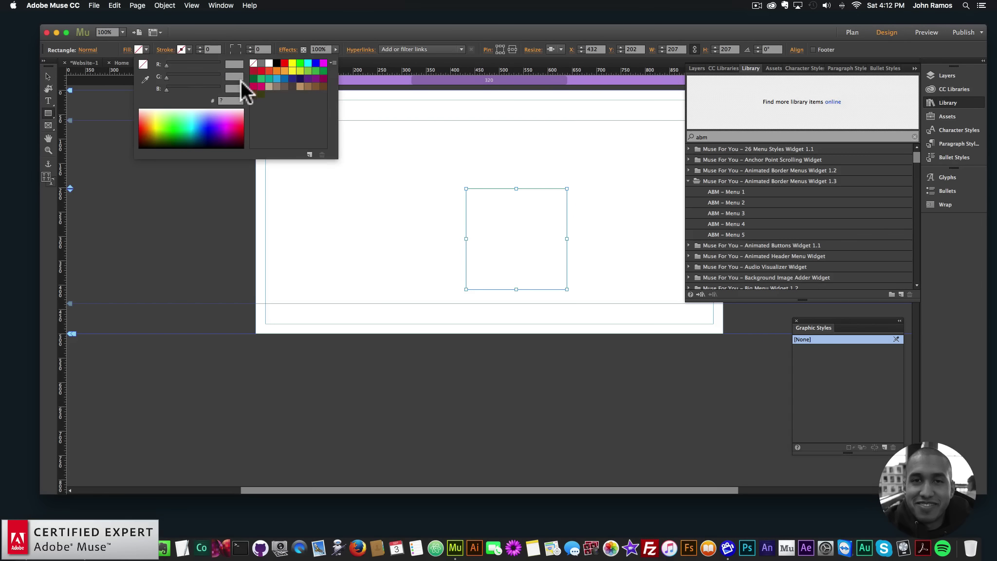
click(280, 73)
click(48, 77)
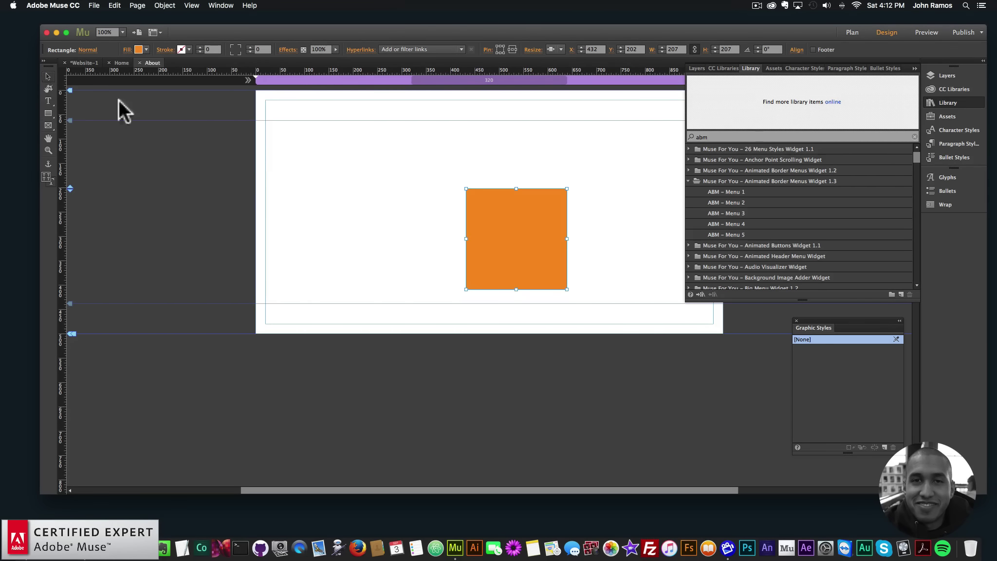
drag(512, 231, 486, 227)
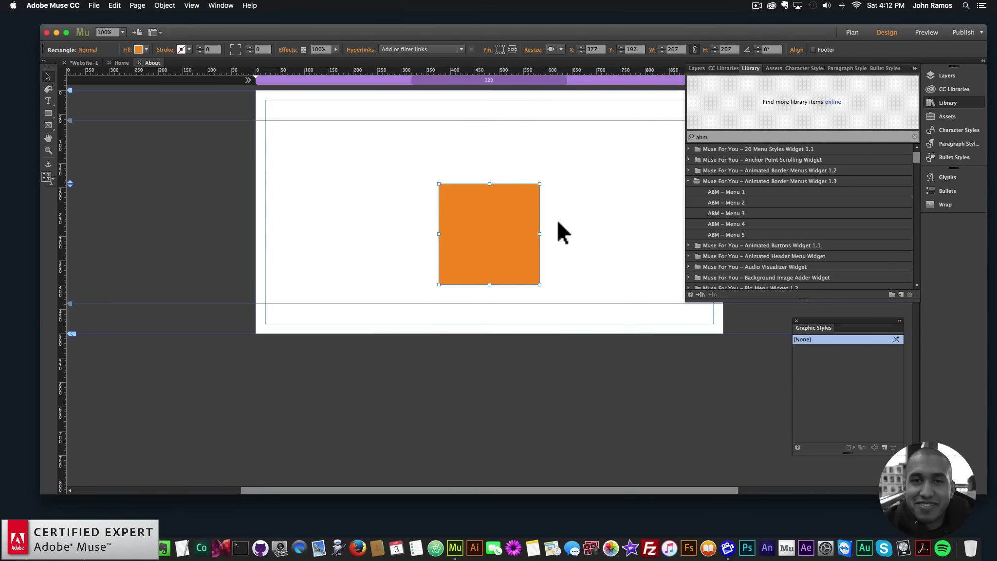
click(559, 229)
Set the Menu Item 1 URL of the Home page's menu widget to ./about.html.
click(853, 32)
double_click(372, 130)
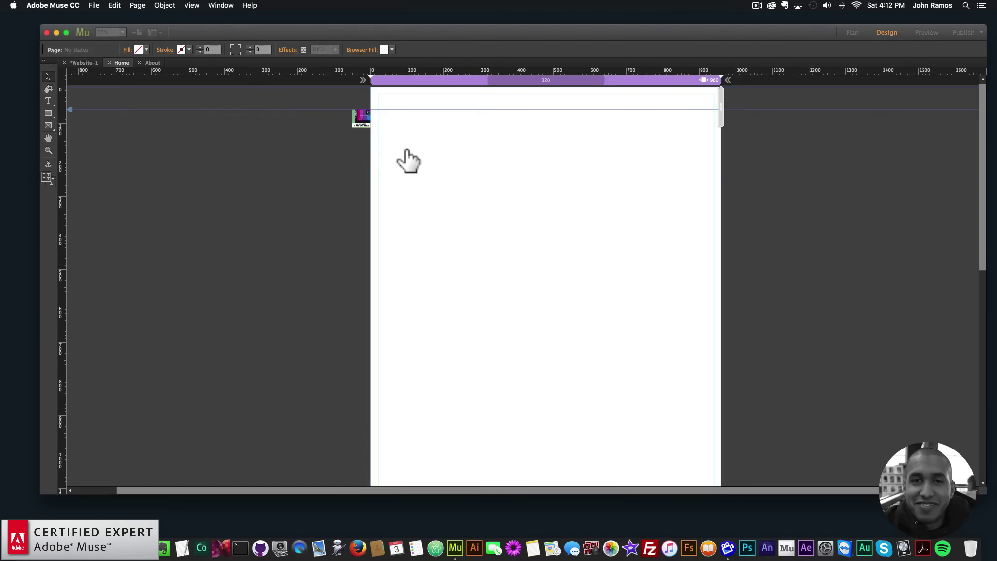
drag(363, 125, 364, 122)
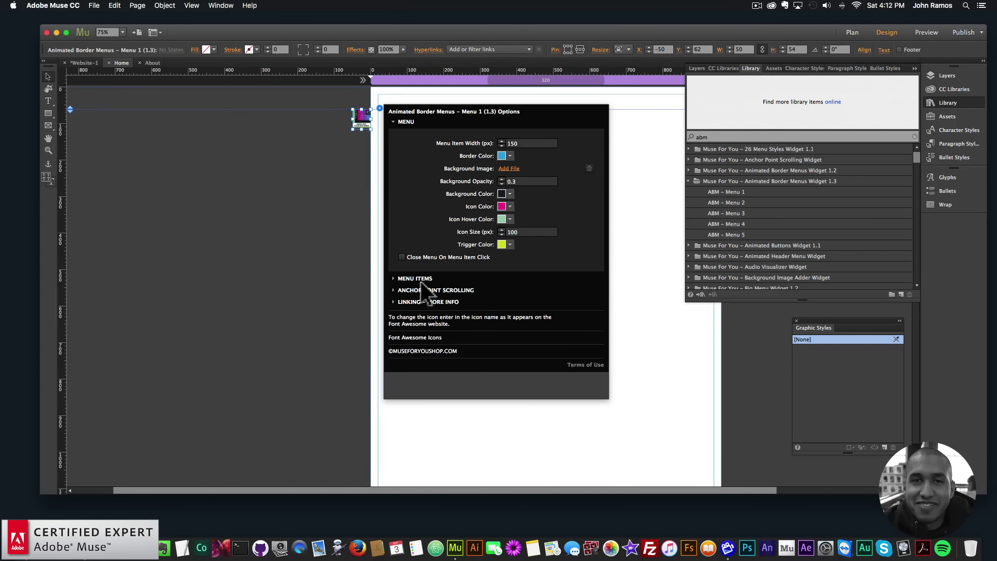
click(415, 279)
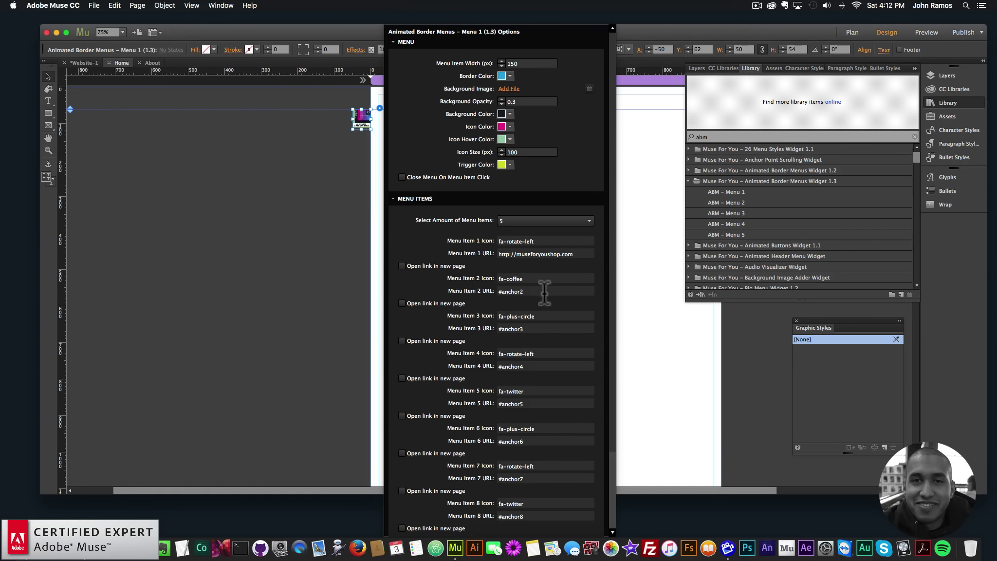
click(578, 254)
text(./)
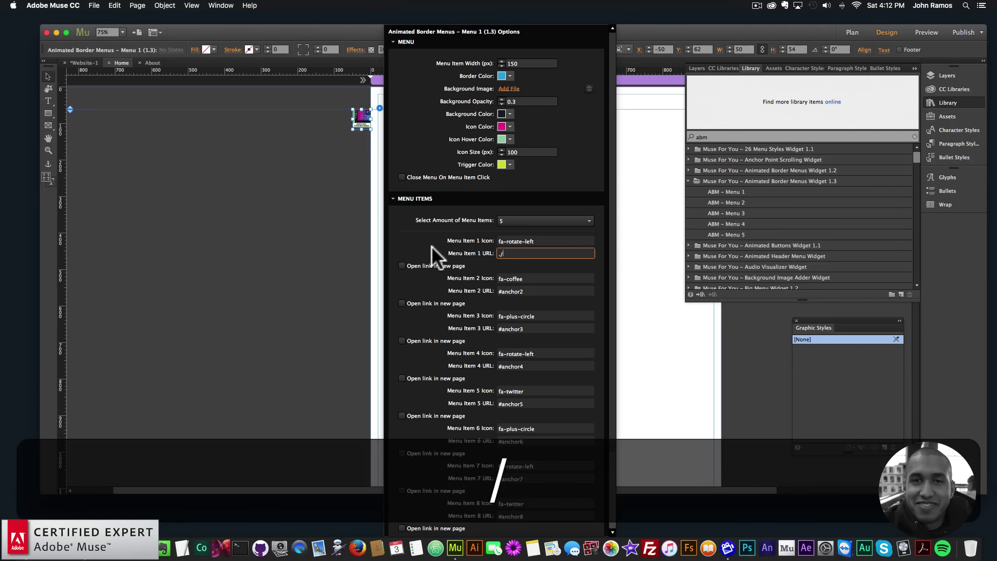
text(about.html)
key(Return)
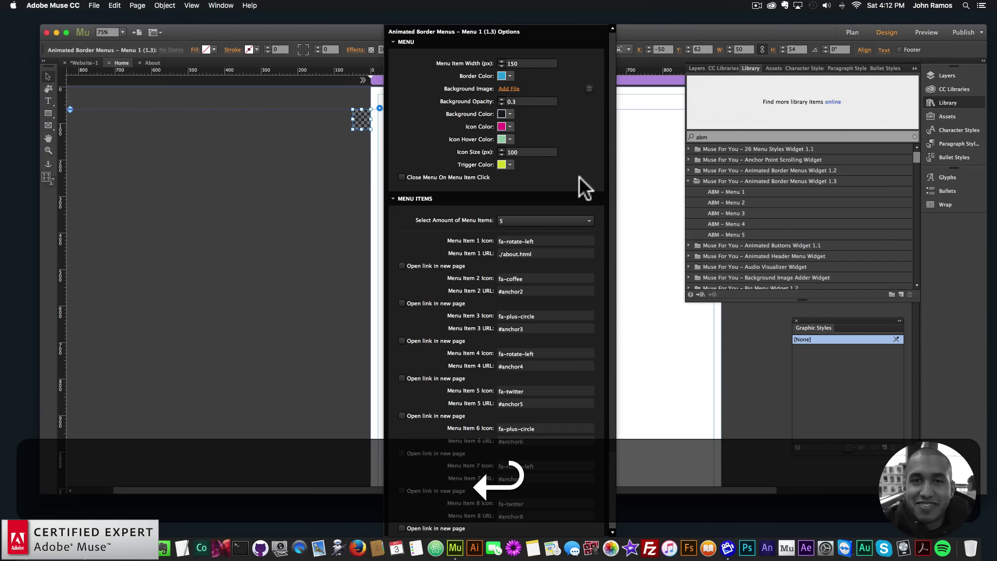
Move the menu widget from the Home page to the A-Master page, keeping it at the same position.
click(850, 33)
click(402, 217)
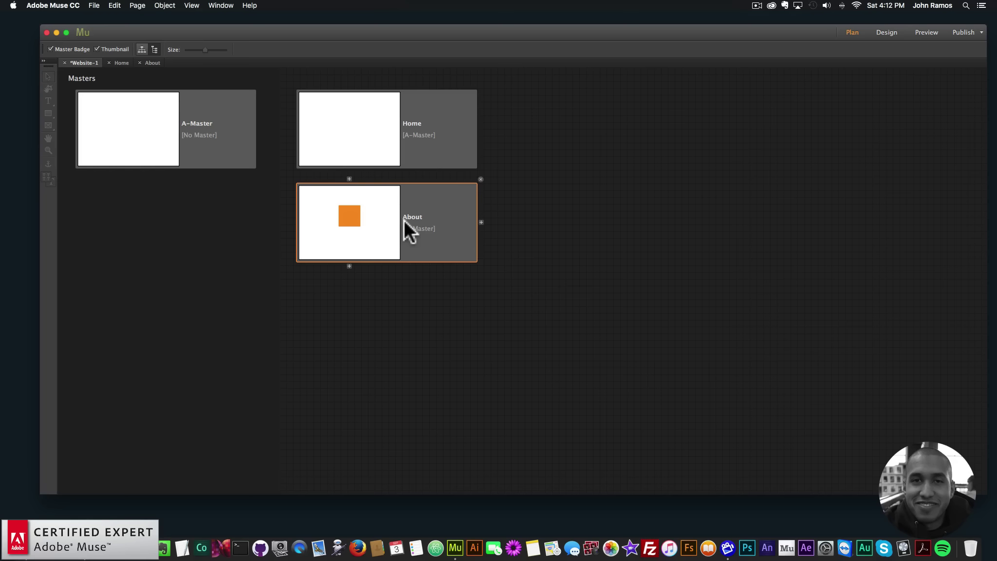
click(356, 128)
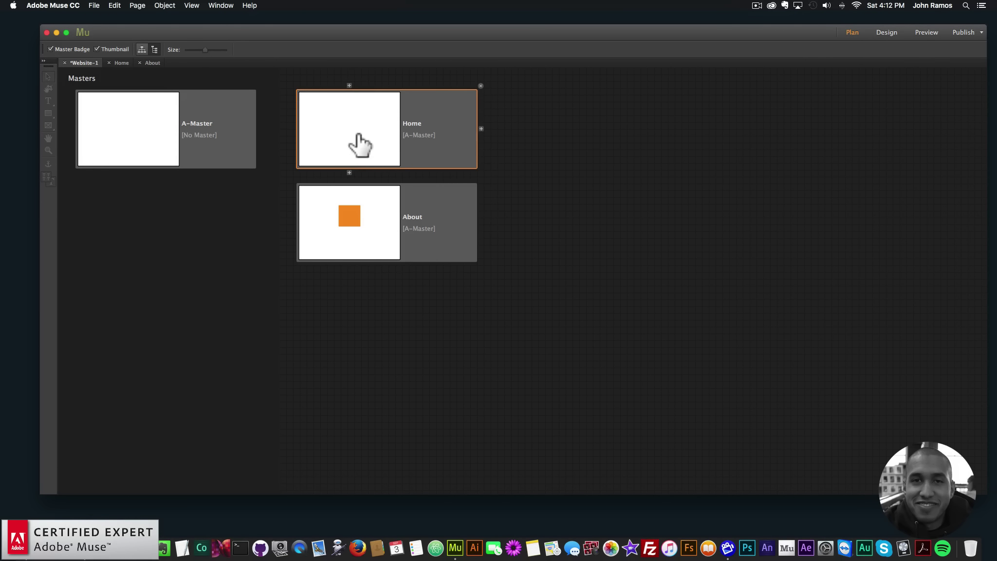
double_click(359, 145)
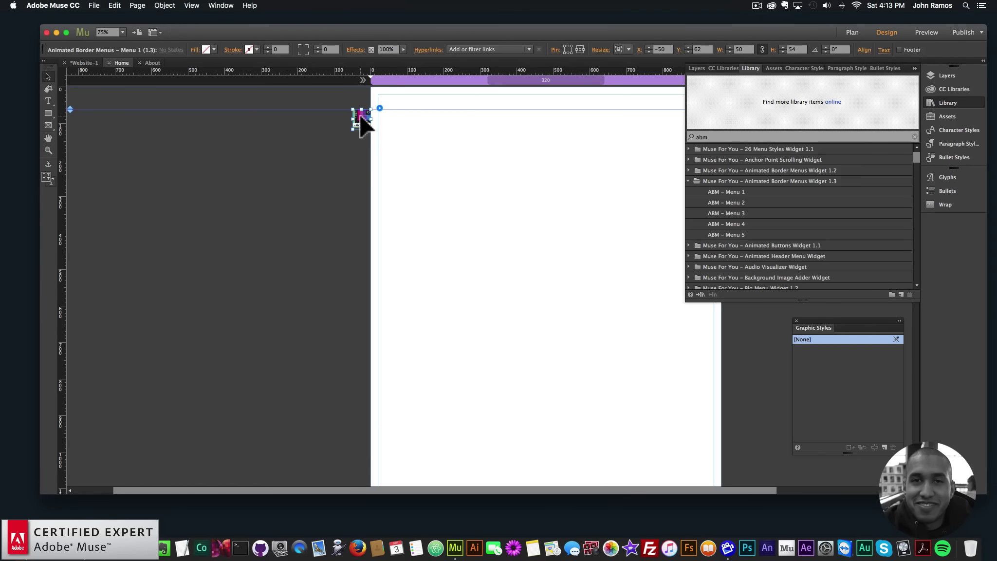
key(super+x)
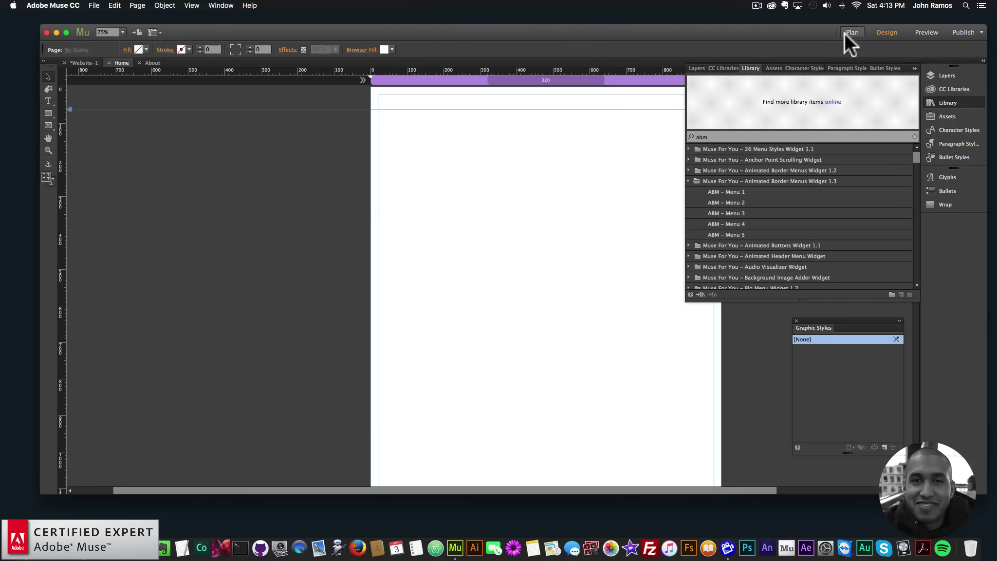
click(851, 32)
click(129, 132)
double_click(129, 132)
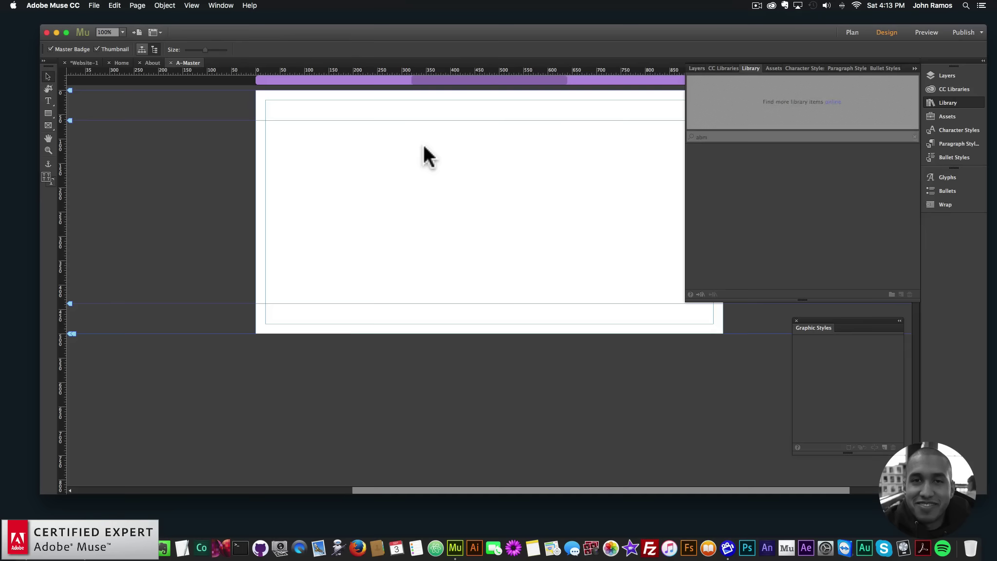
right_click(426, 145)
click(447, 160)
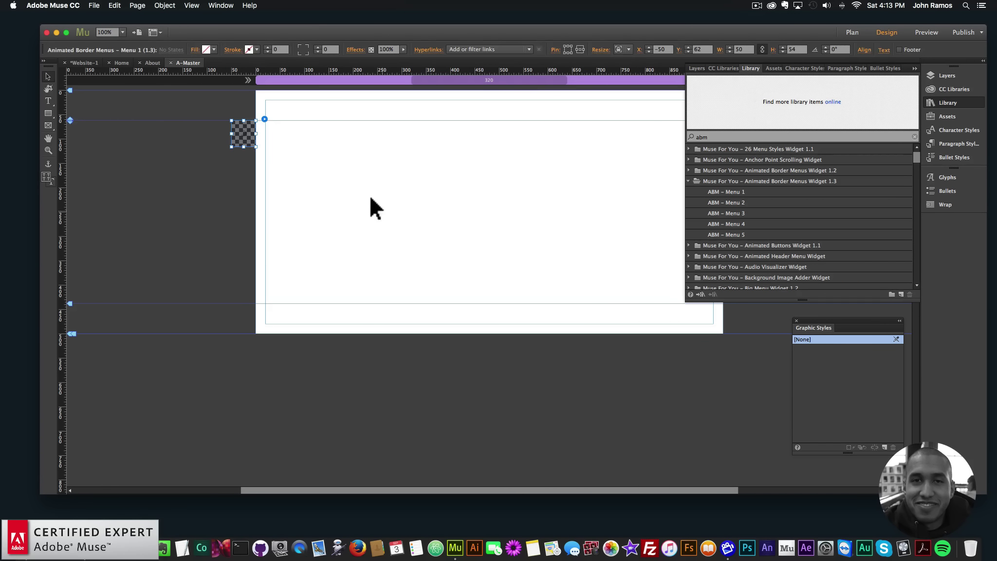
click(112, 106)
Preview the whole site in the browser, test the first menu item's link to the About page, and return to Adobe Muse.
click(94, 6)
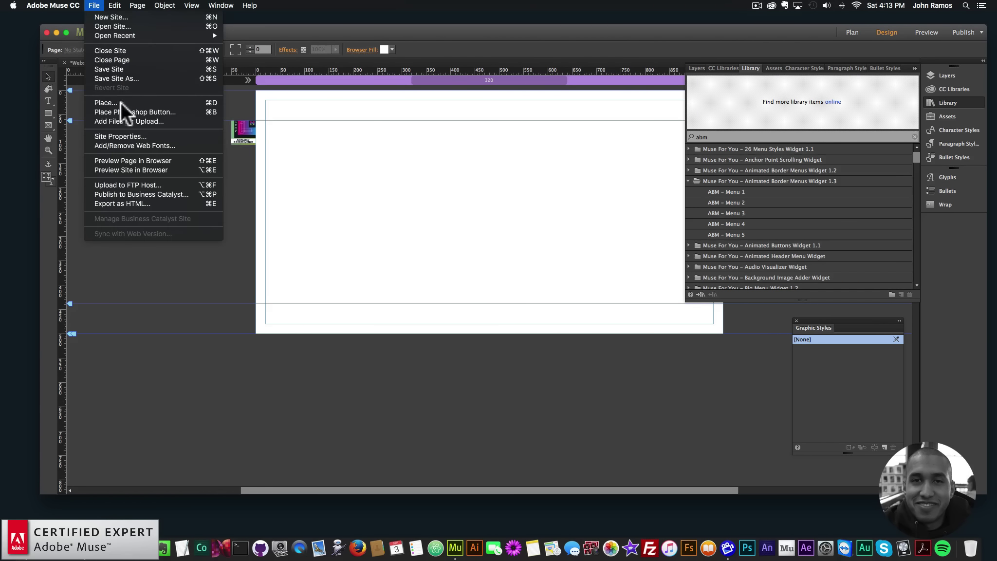
click(129, 169)
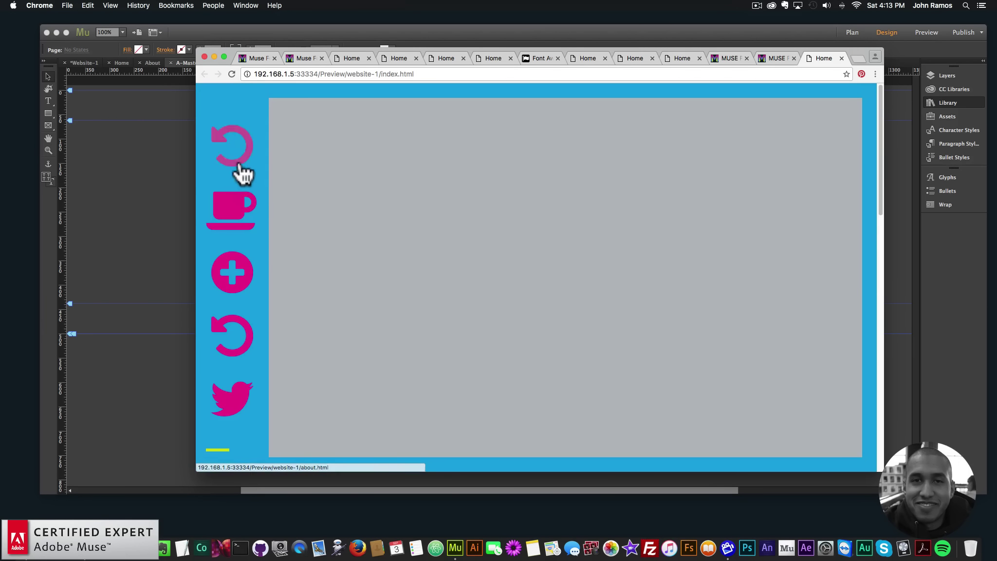
click(237, 145)
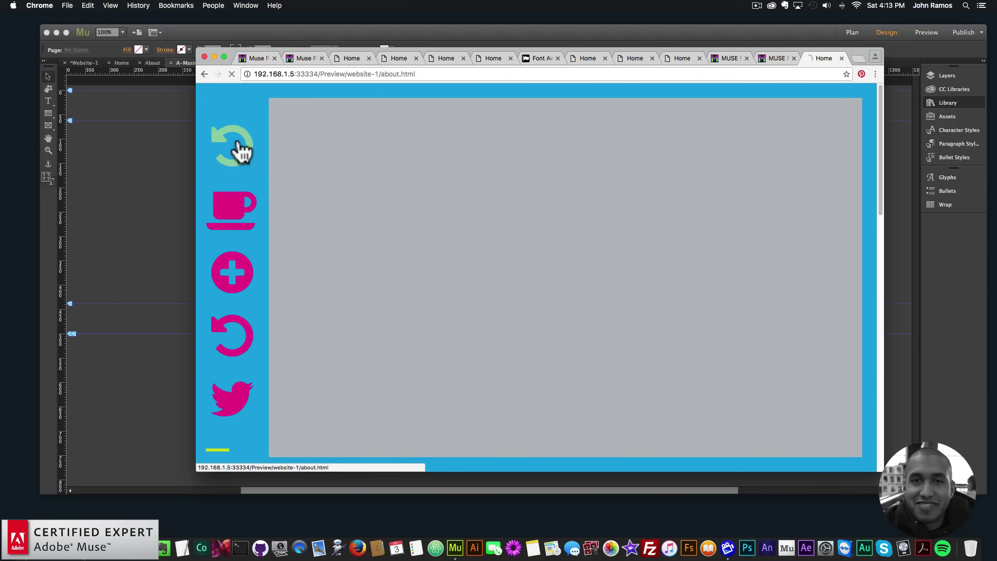
click(204, 74)
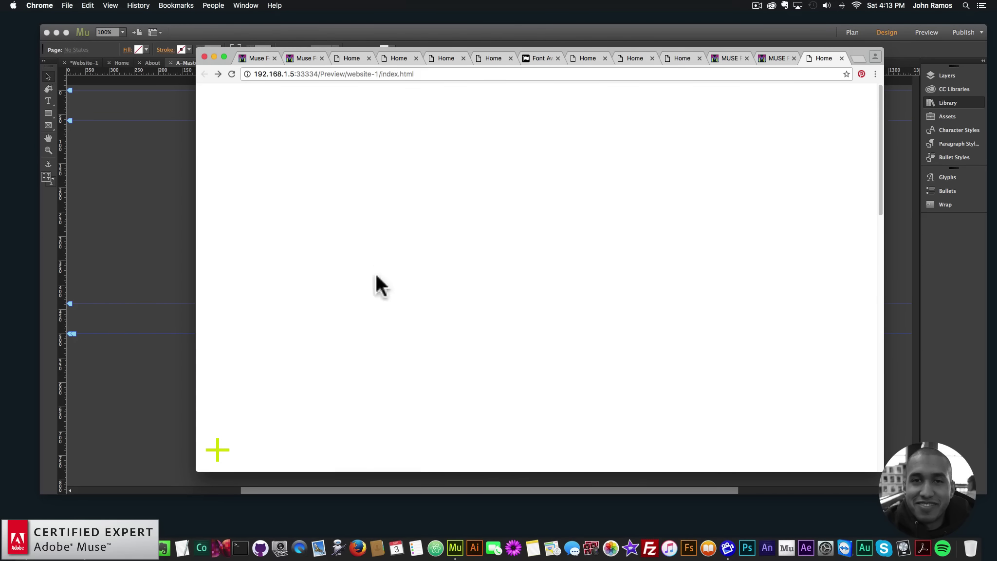
scroll(386, 214, down, 3)
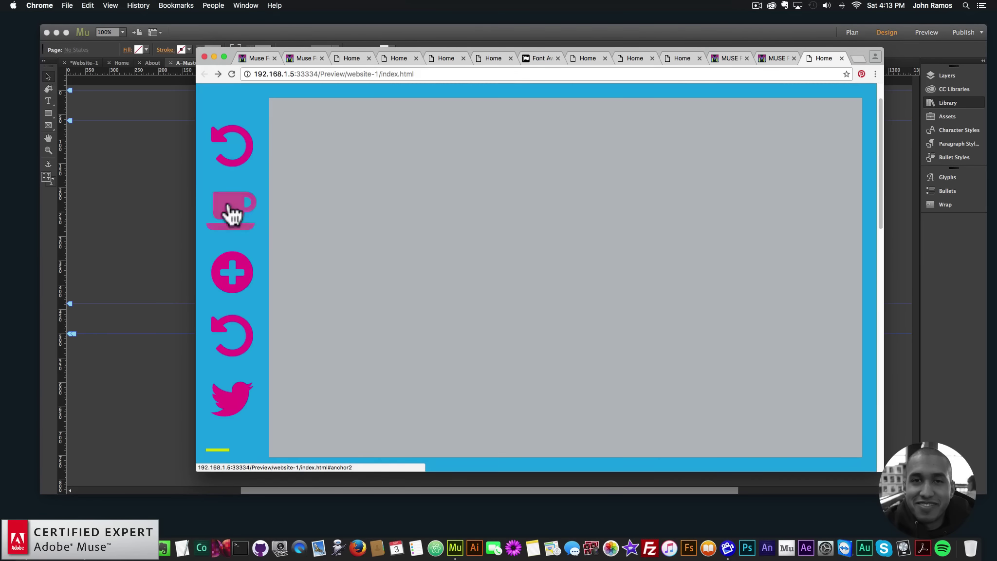
click(117, 198)
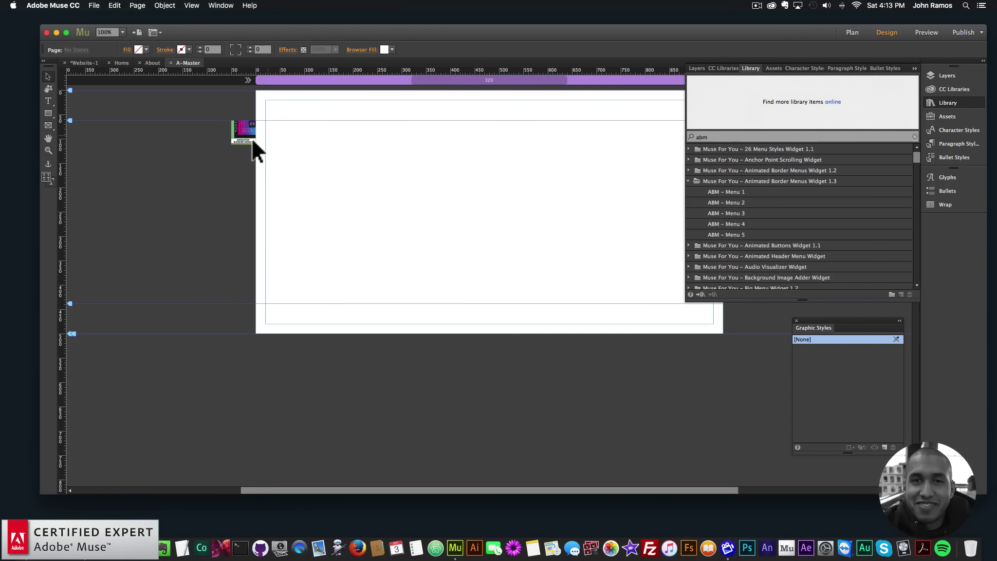
Reopen the A-Master page from the site plan and view the menu widget's options.
click(850, 32)
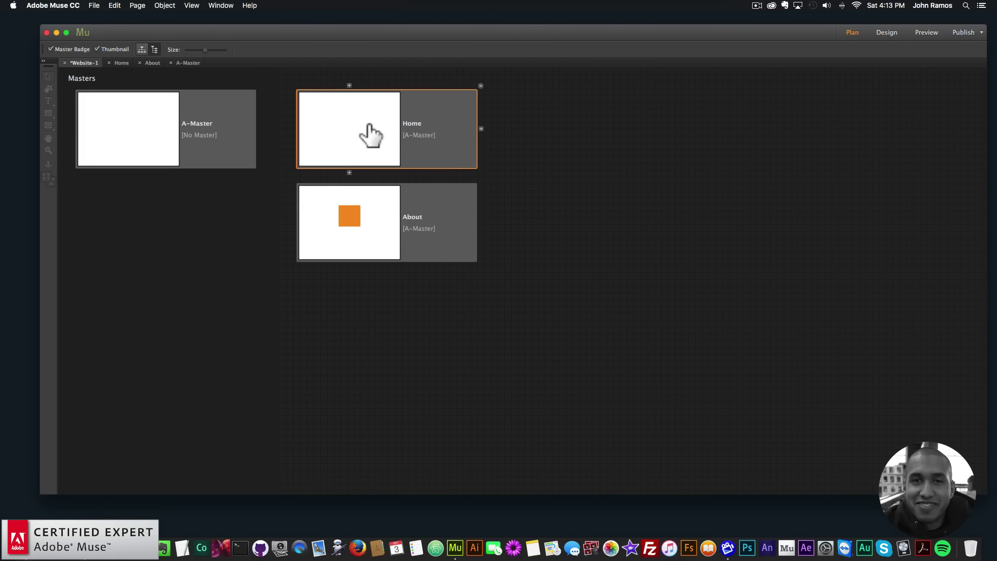
double_click(138, 137)
click(248, 136)
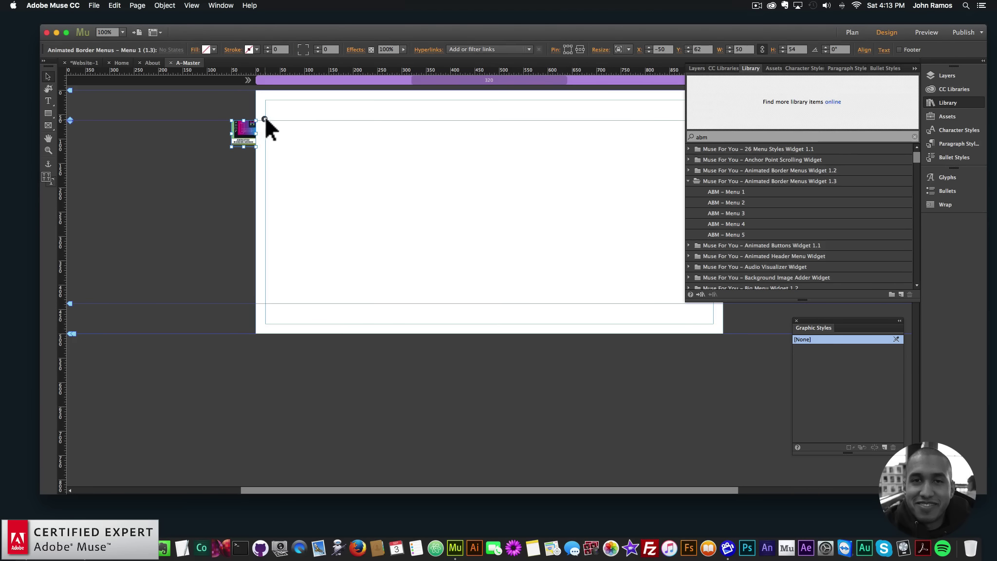
click(264, 118)
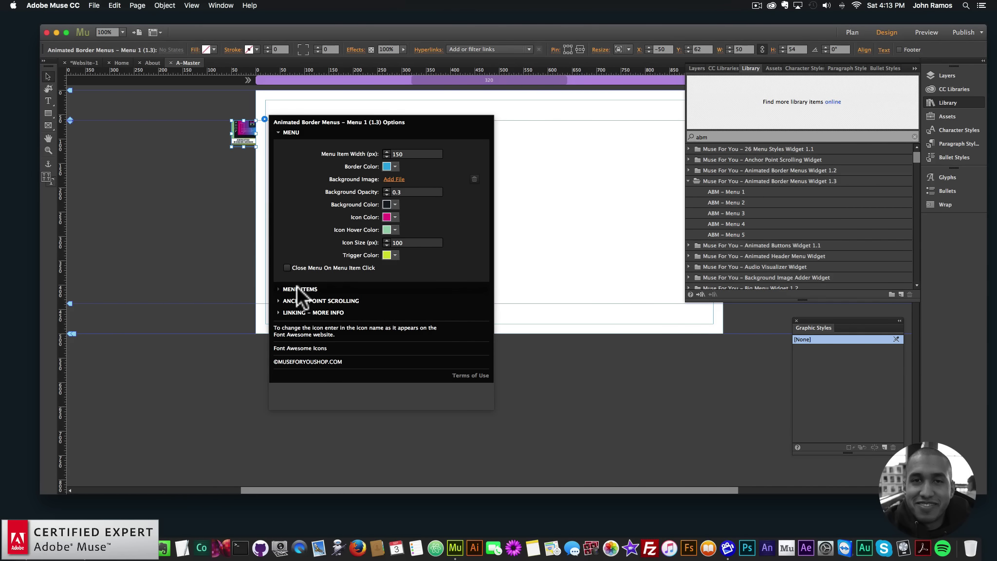
Move the menu widget from A-Master back to the Home page, place it at X -50, Y 62, and open its options.
click(244, 135)
key(super+x)
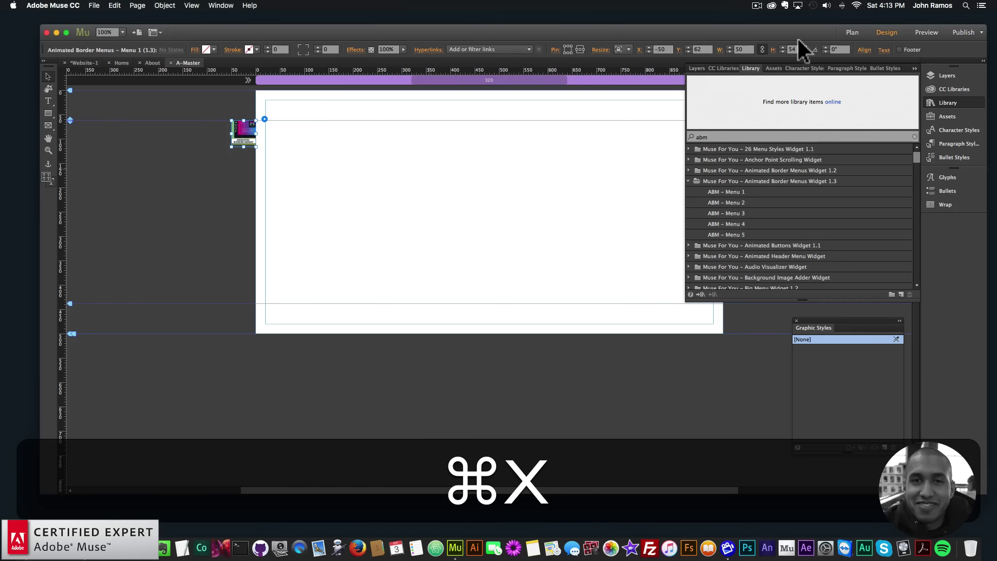
click(856, 32)
double_click(340, 138)
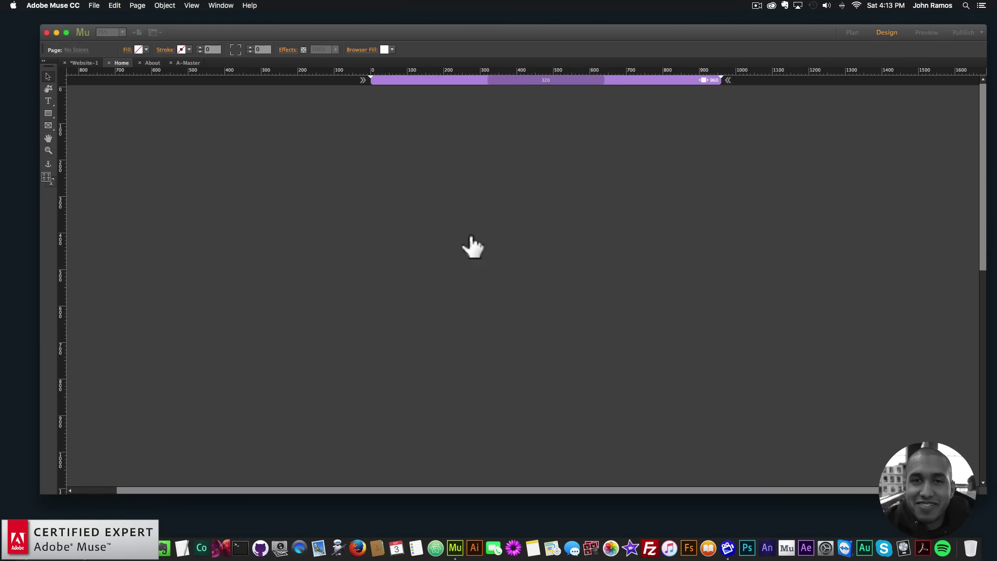
key(super+v)
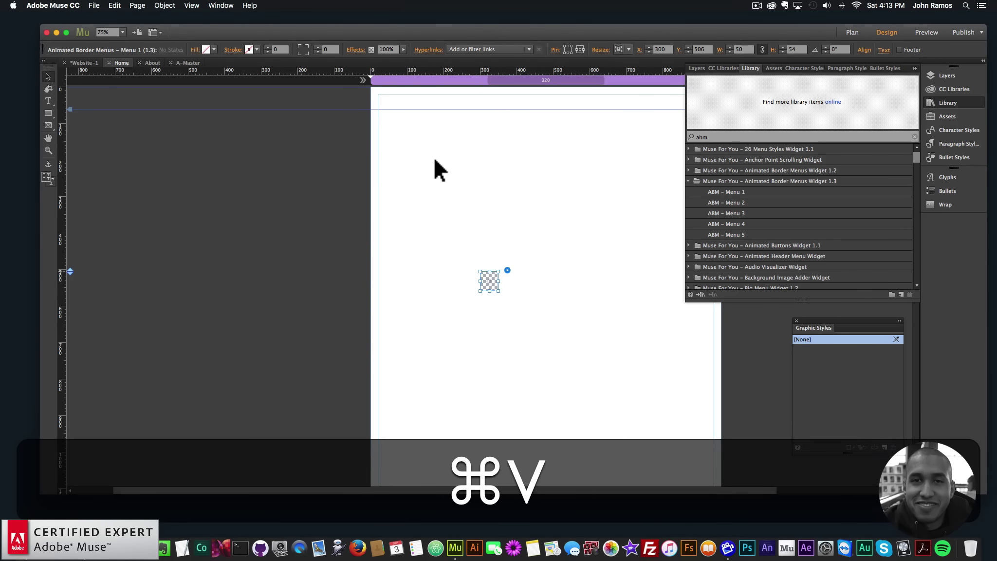
drag(491, 283, 381, 107)
click(379, 107)
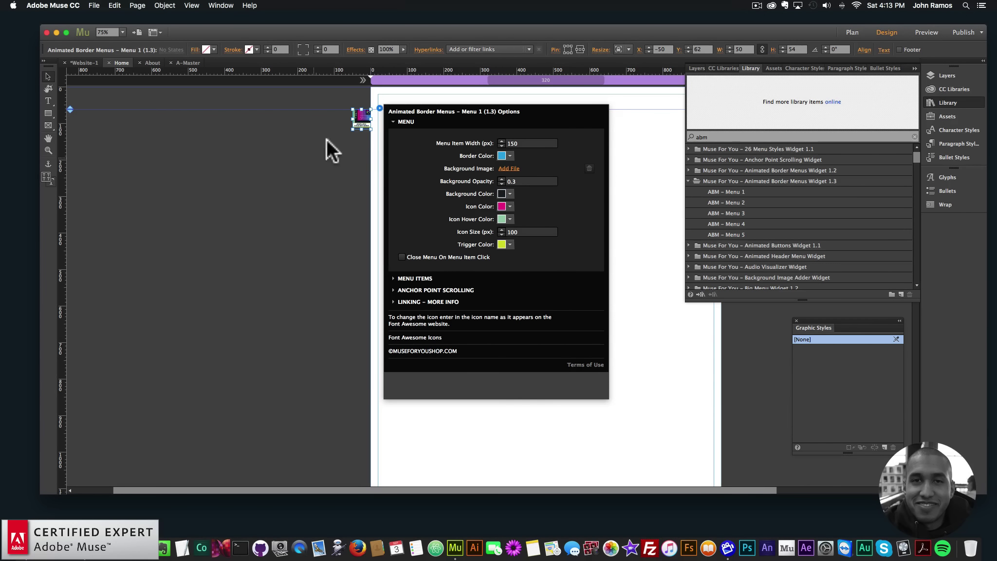
Replace the Home page's Menu 1 widget with the ABM – Menu 2 widget, placed at X -50, Y 62.
click(361, 112)
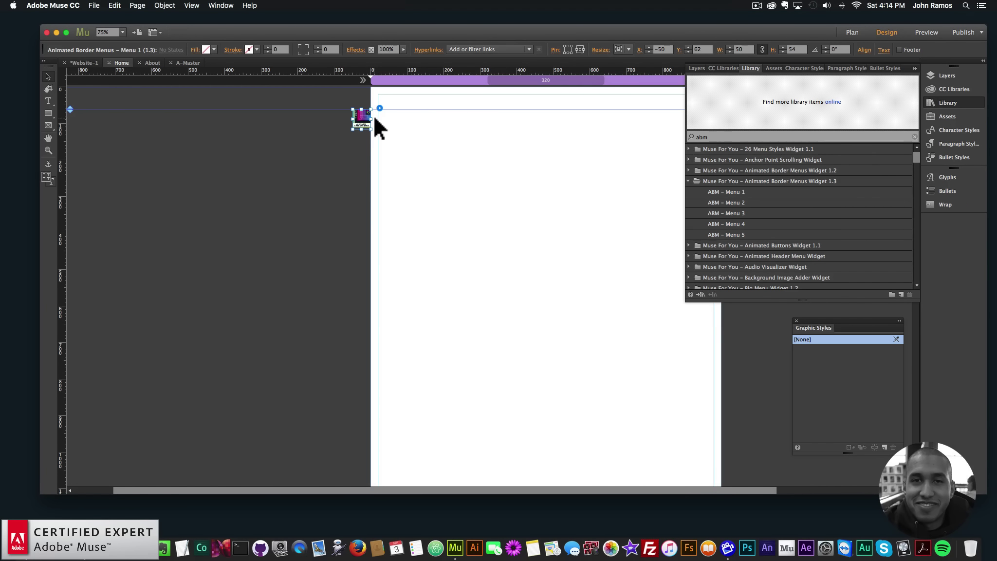
key(BackSpace)
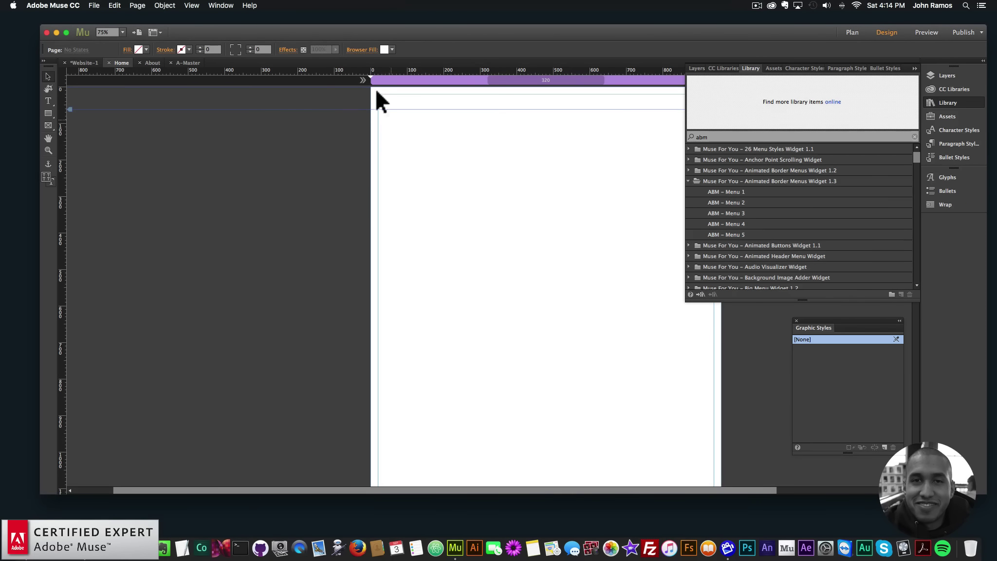
drag(726, 201, 354, 115)
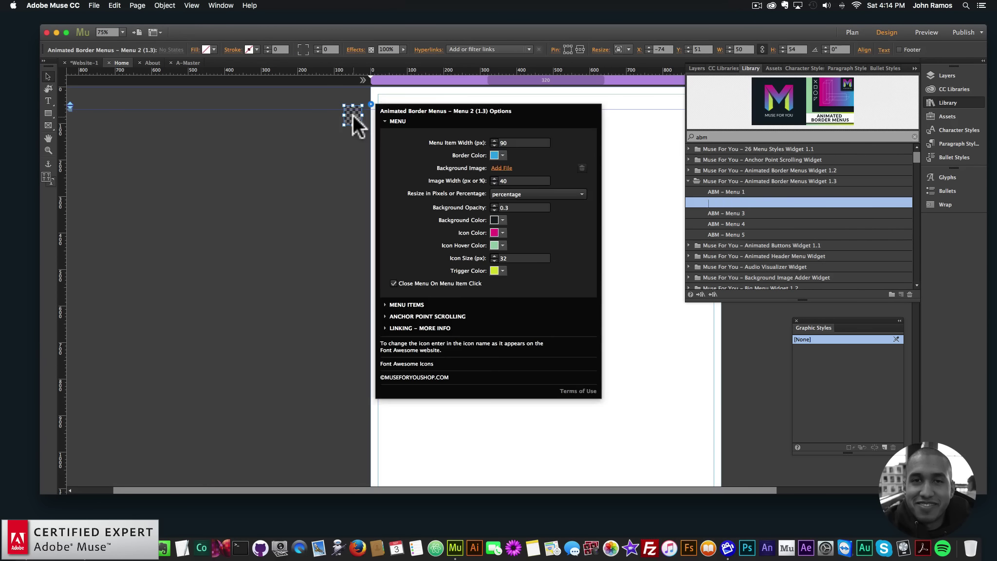
click(354, 112)
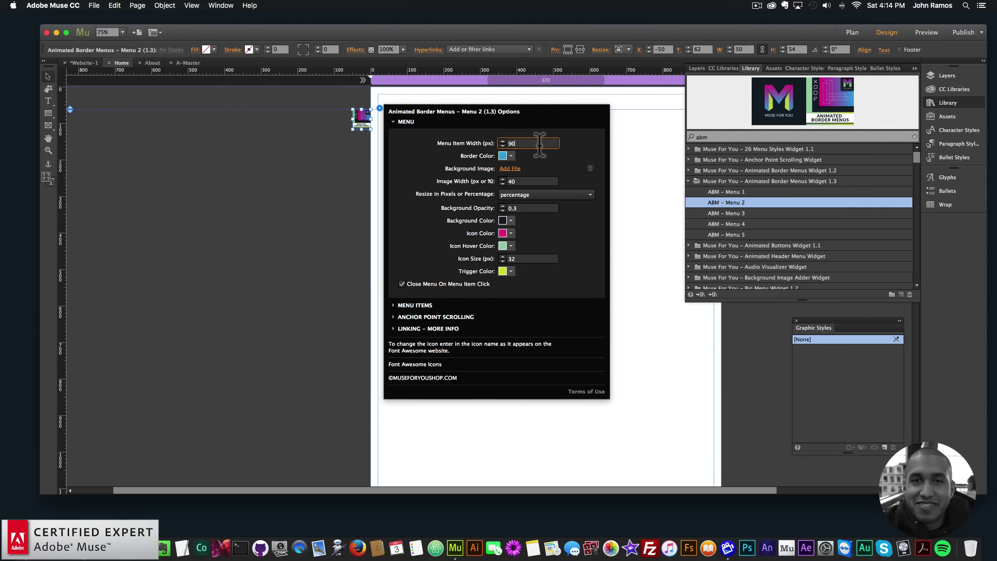
Set the Menu 2 widget's menu item width to 150 px and its icon size to 100 px.
key(super+a)
text(150)
key(Return)
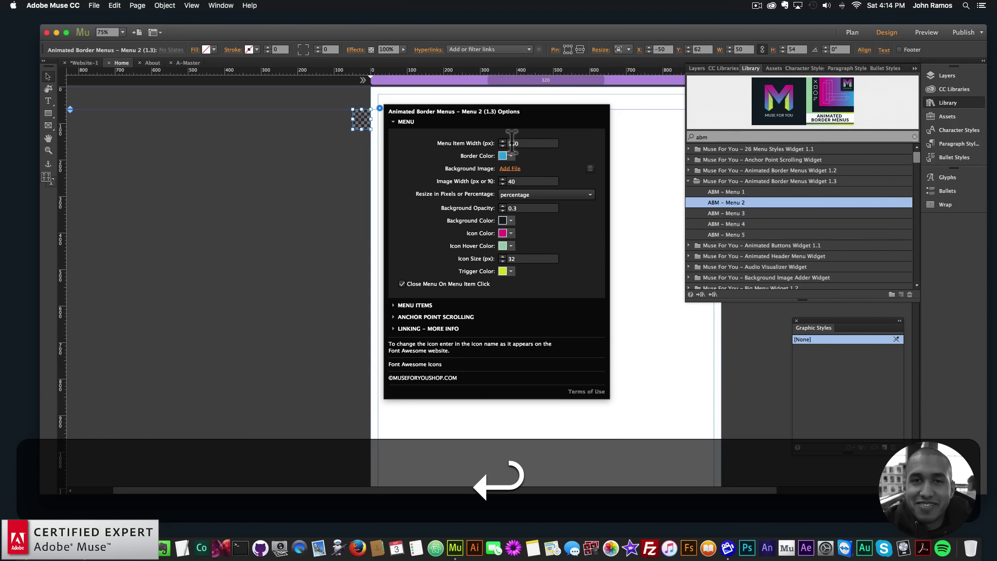
double_click(512, 259)
text(200)
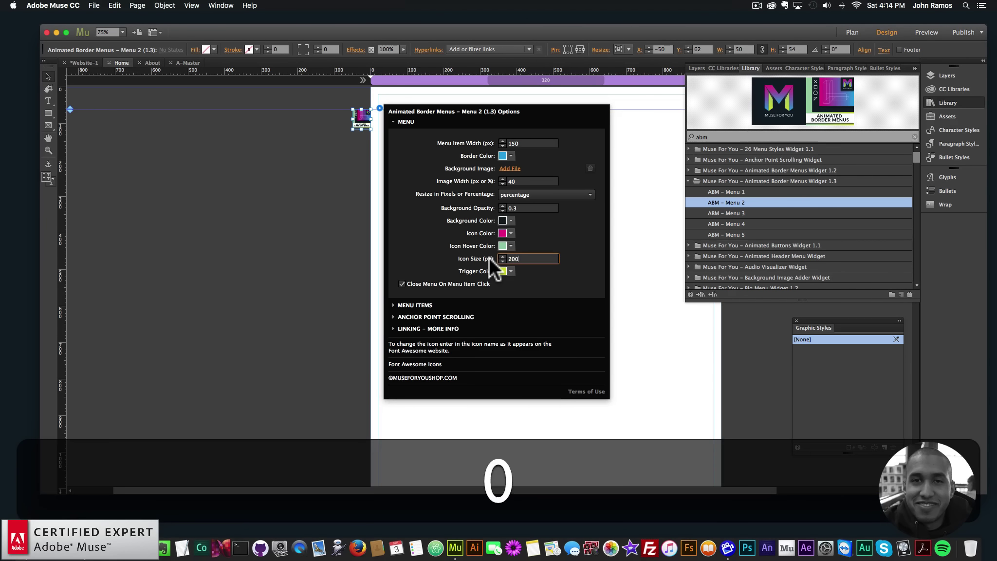
key(Return)
key(super+a)
text(100)
key(Return)
click(313, 201)
Preview the Home page in the browser, test Menu 2's icon link and menu toggle, and return to Adobe Muse.
click(94, 5)
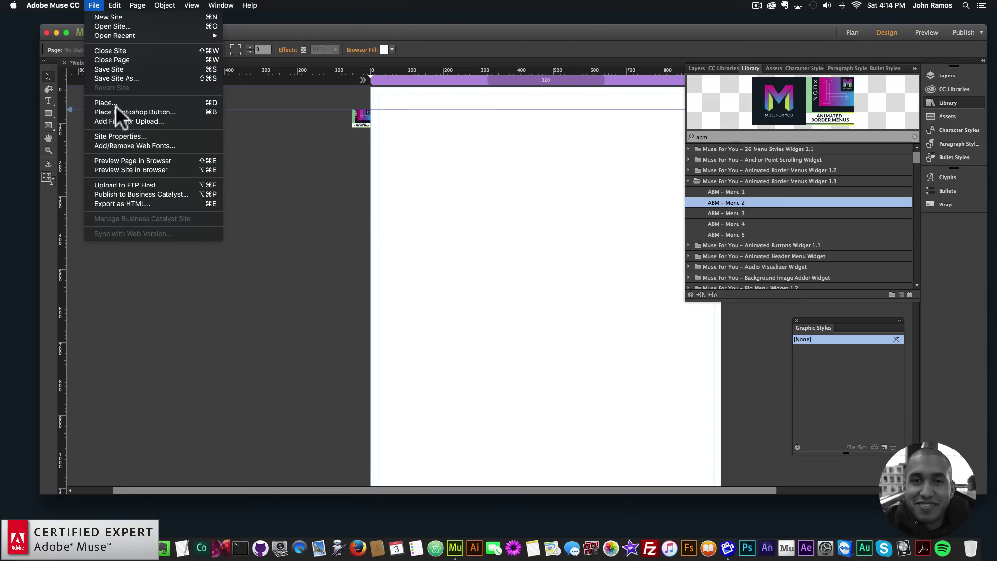
click(131, 163)
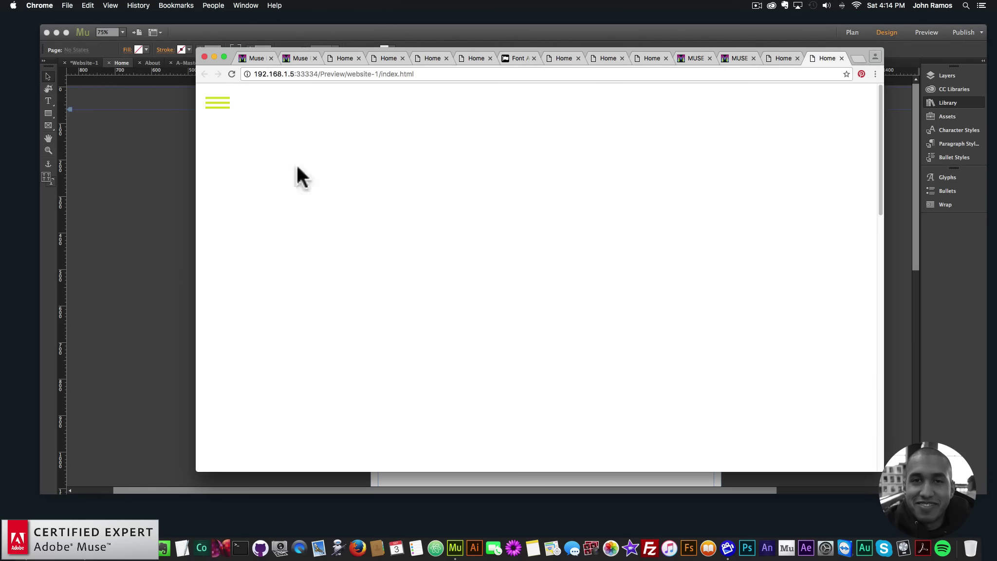
click(217, 103)
click(249, 206)
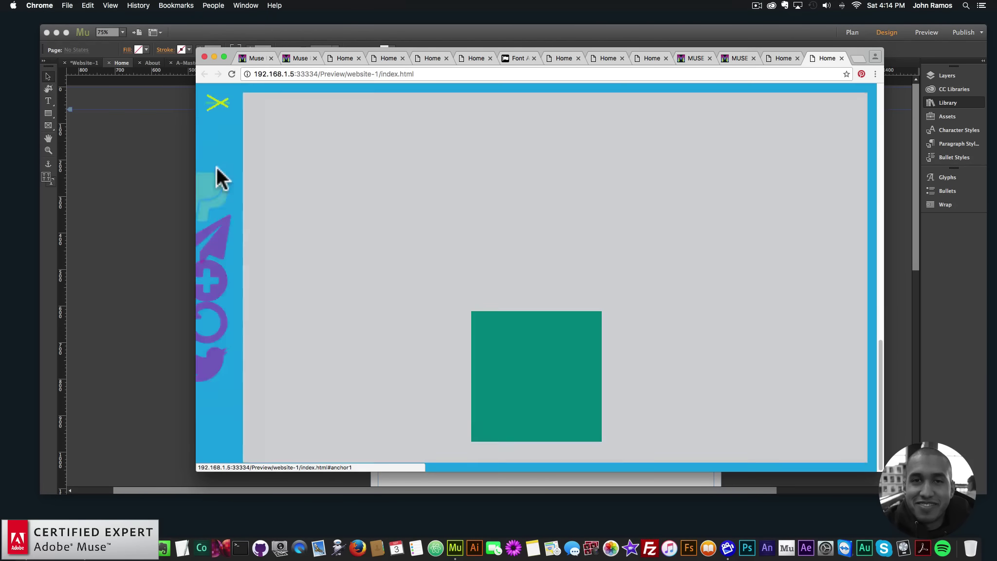
click(221, 104)
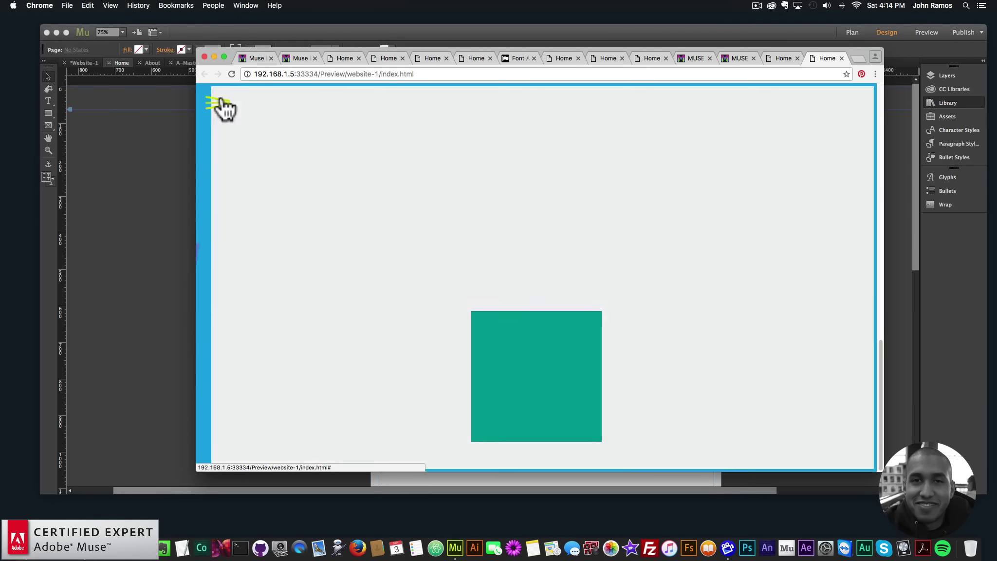
click(233, 157)
click(220, 113)
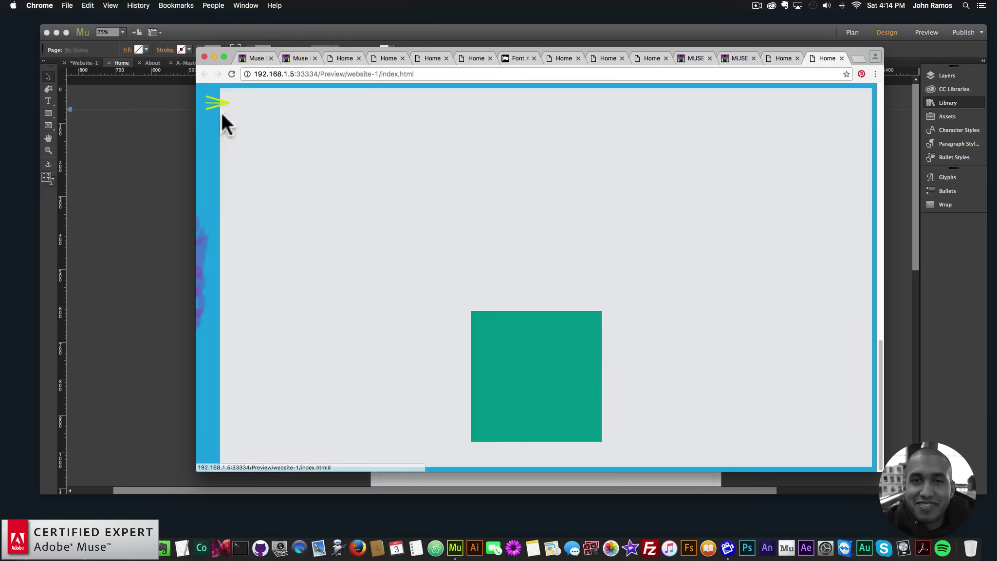
key(super+Tab)
Replace the Home page's Menu 2 widget with the ABM – Menu 3 widget, placed at X -50, Y 62.
drag(364, 117, 365, 116)
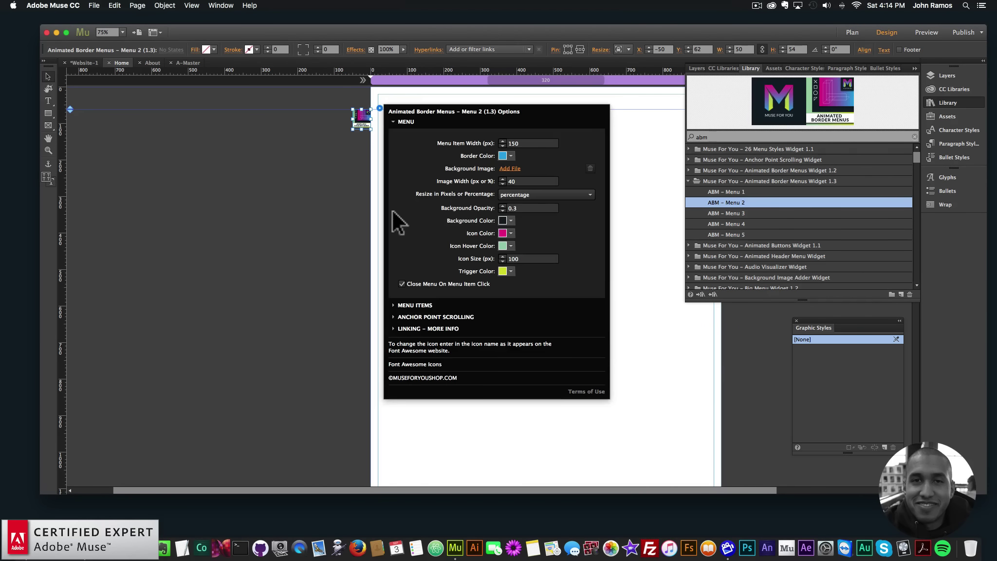
click(361, 119)
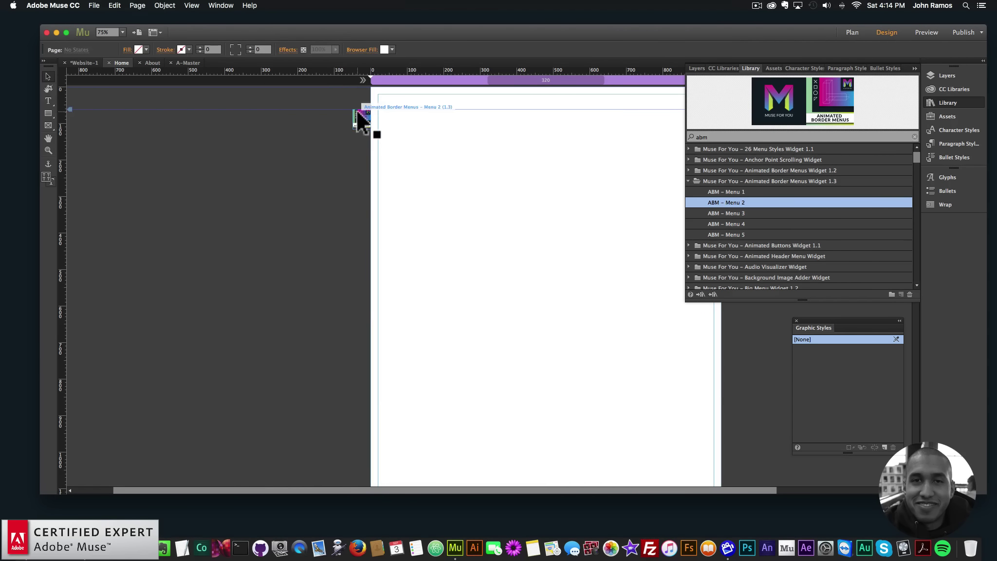
key(BackSpace)
drag(732, 215, 359, 117)
click(360, 126)
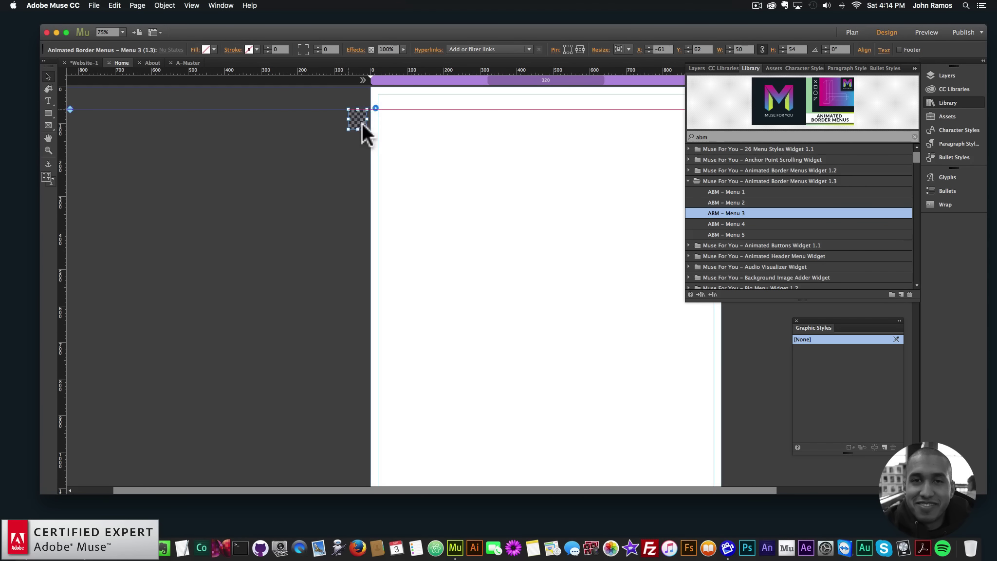
click(418, 163)
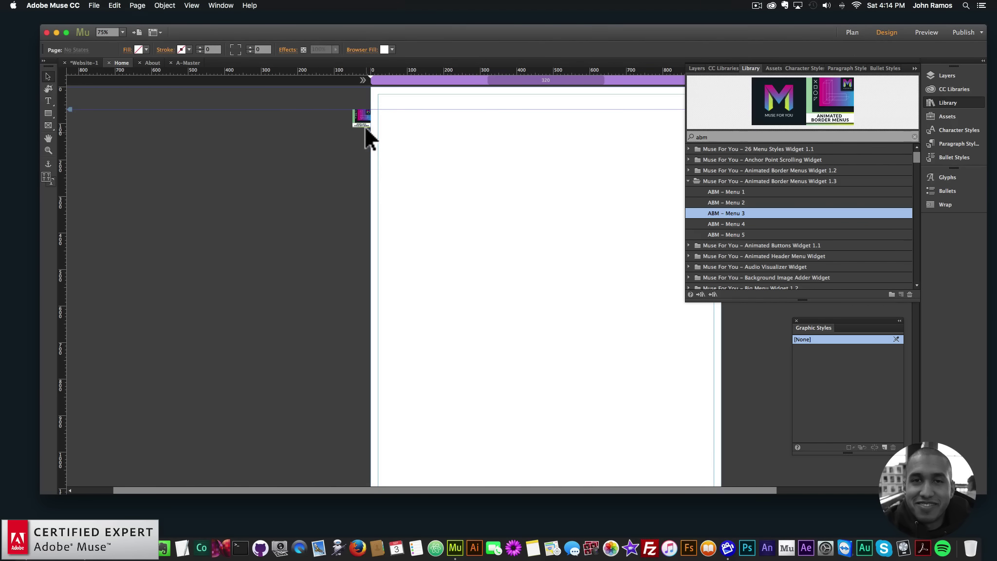
Preview the Home page in the browser, expand Menu 3 to view its text items, and return to Adobe Muse.
click(94, 6)
click(146, 161)
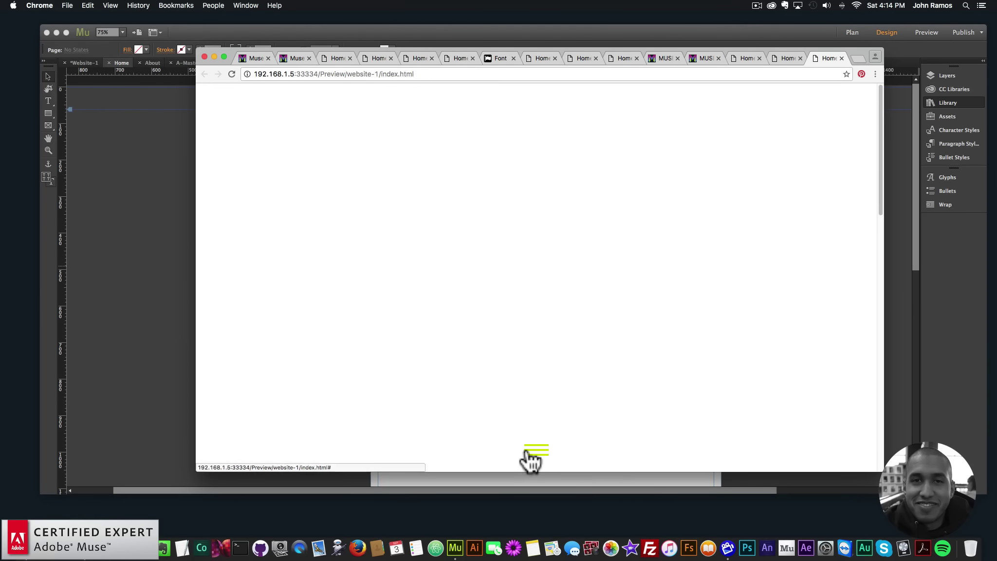
click(531, 451)
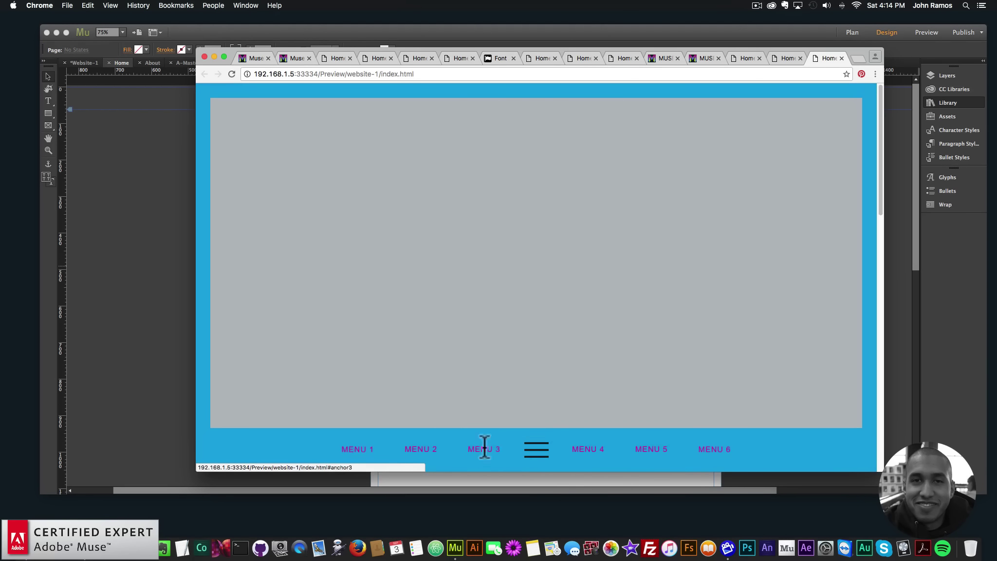
click(181, 305)
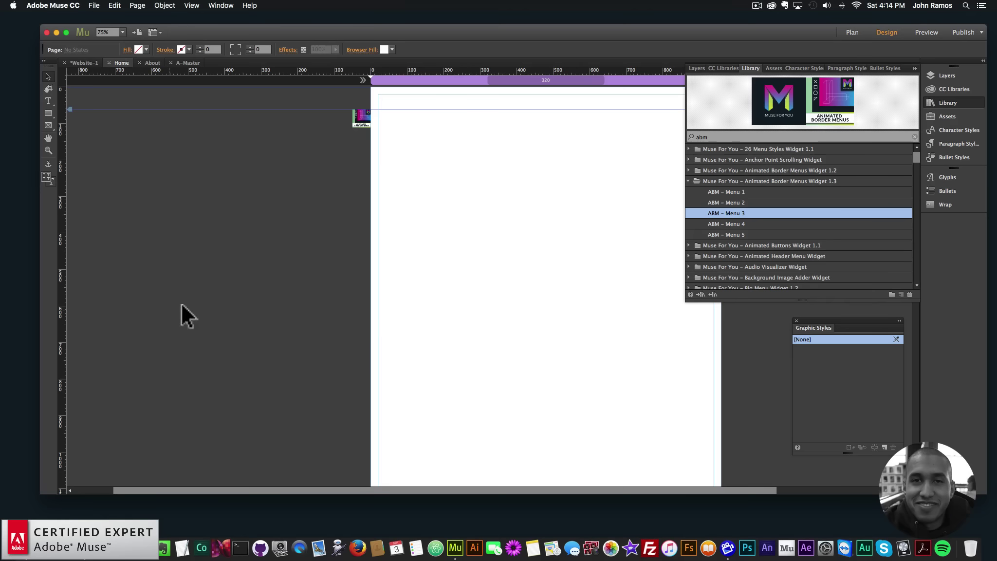
Set the Menu 3 widget's text font to Acier BAT Gris at size 18.
drag(355, 122, 358, 121)
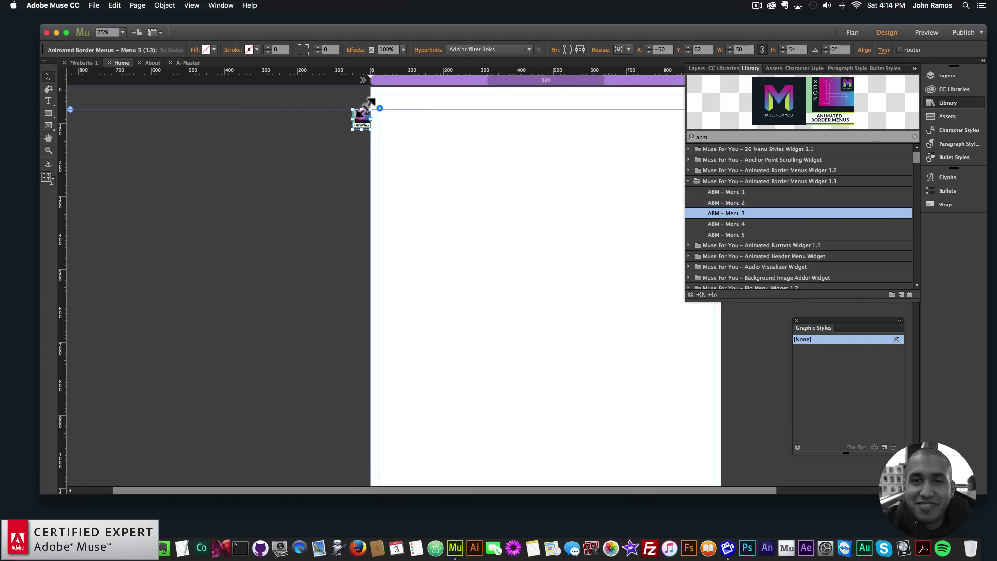
click(884, 51)
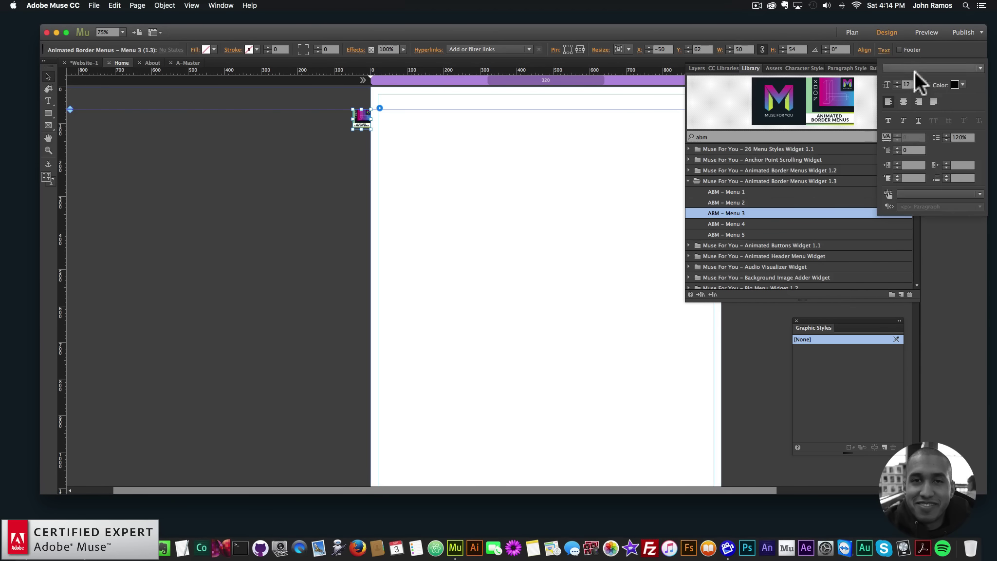
click(980, 69)
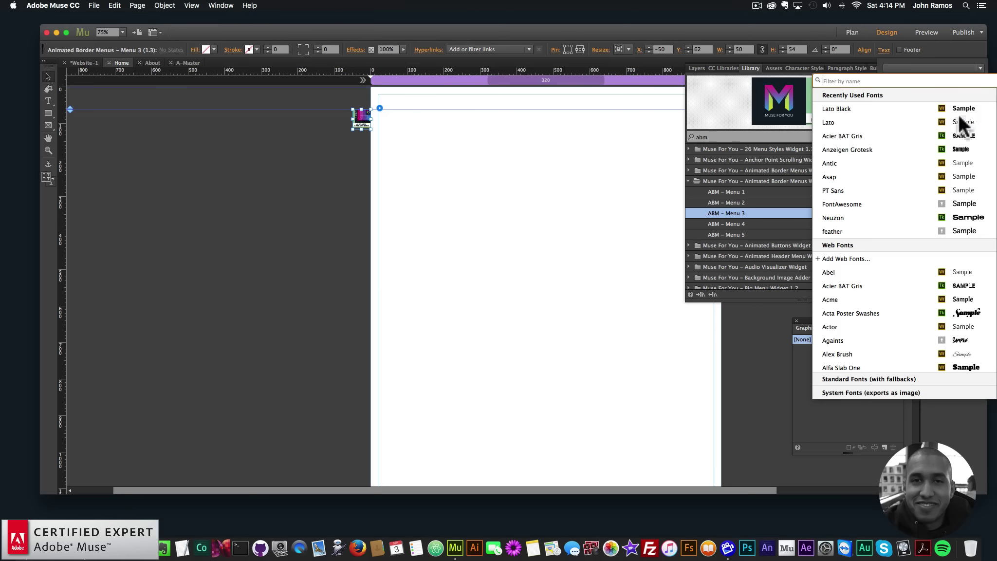
click(913, 136)
click(886, 50)
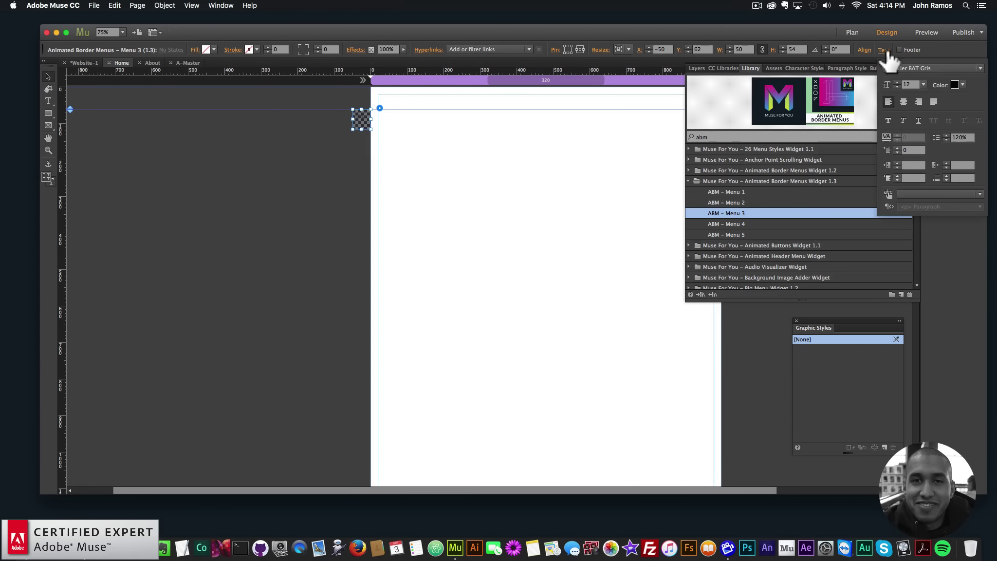
click(922, 84)
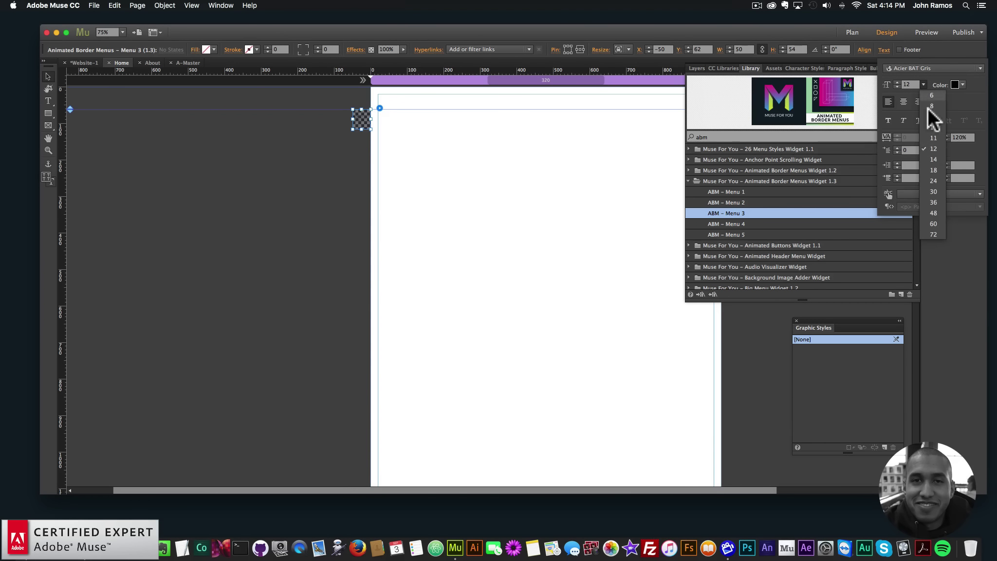
click(932, 170)
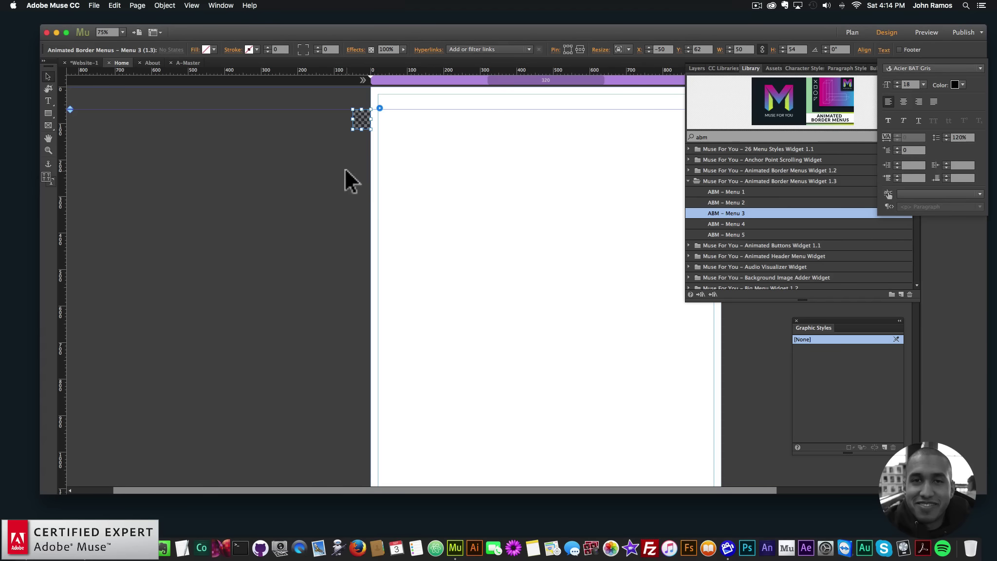
Preview the Home page in the browser to check Menu 3's Acier BAT Gris labels, and return to Adobe Muse.
click(94, 5)
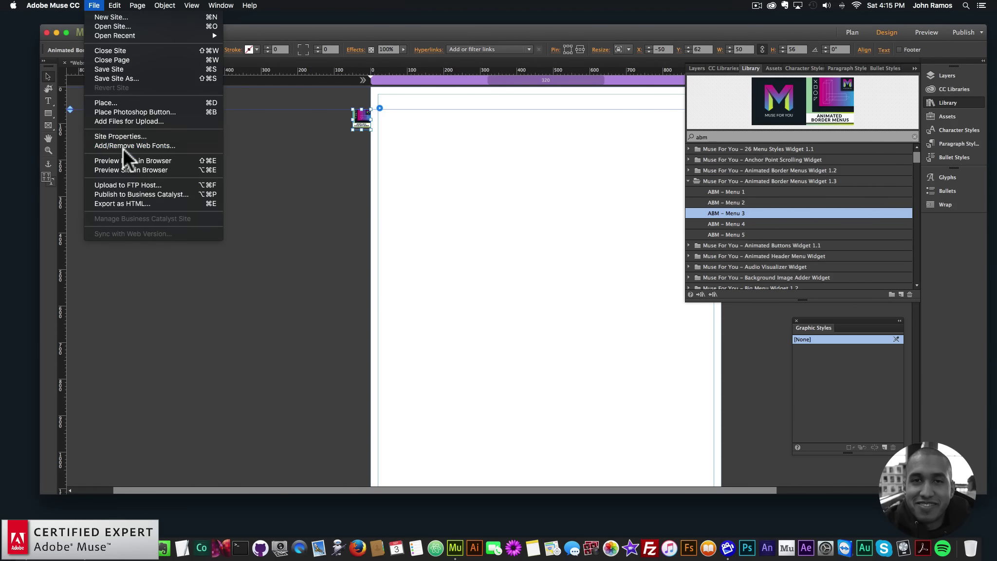
click(123, 149)
click(94, 6)
click(139, 159)
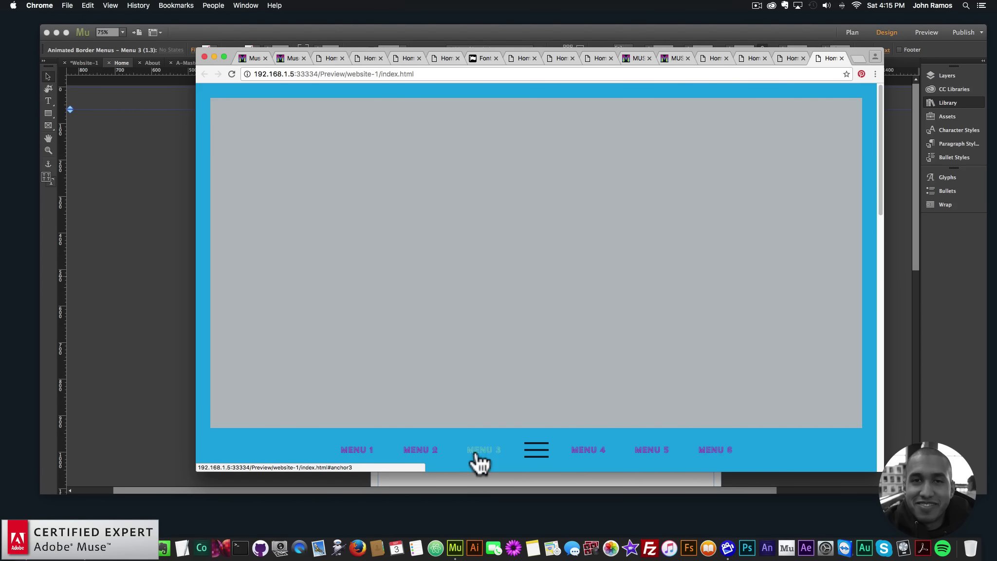
click(130, 241)
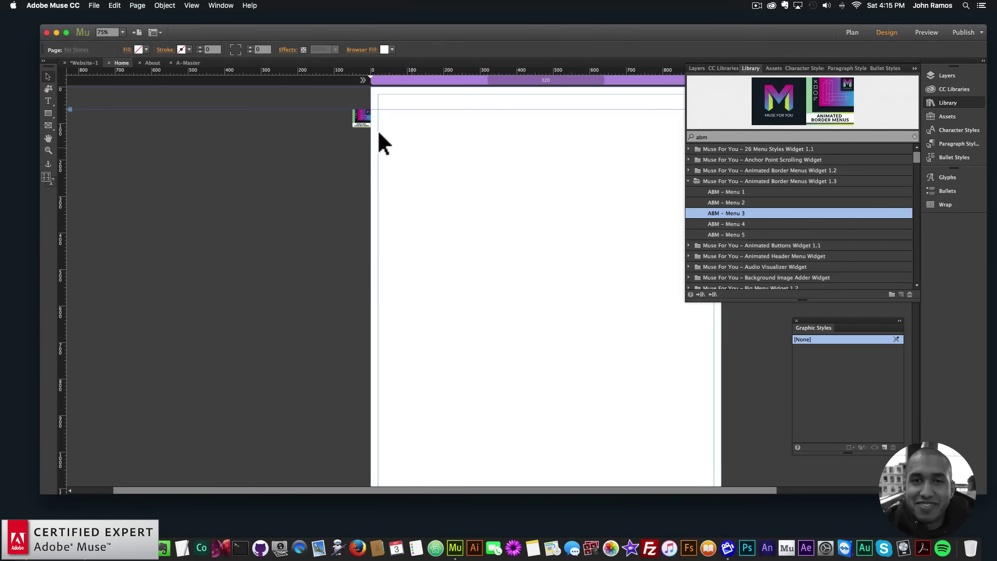
Set the Menu 3 widget's text size to 30.
drag(358, 120, 358, 120)
click(885, 50)
click(924, 84)
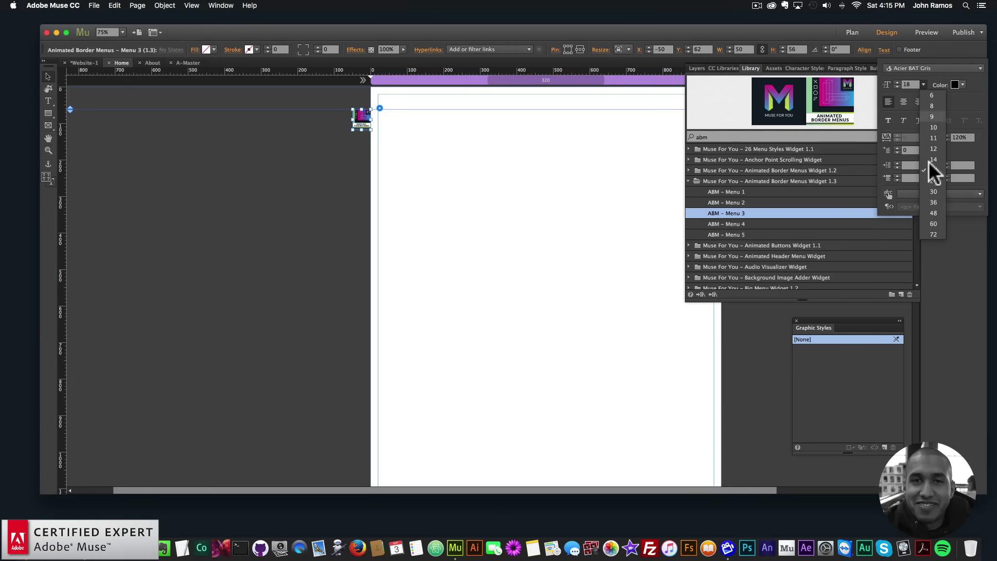
click(933, 190)
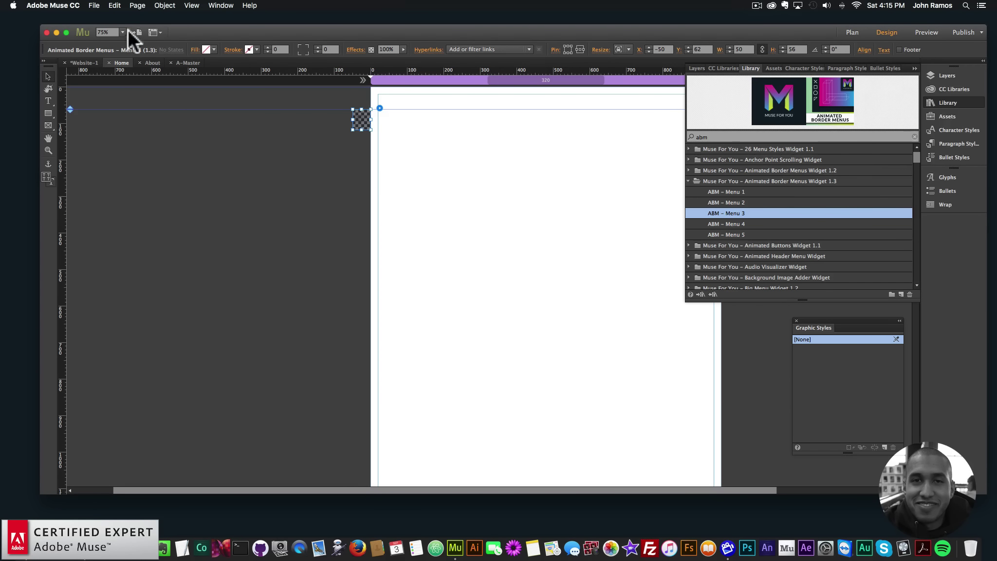
Preview the Home page in the browser to check Menu 3's labels at size 30, and return to Adobe Muse.
click(100, 5)
click(121, 155)
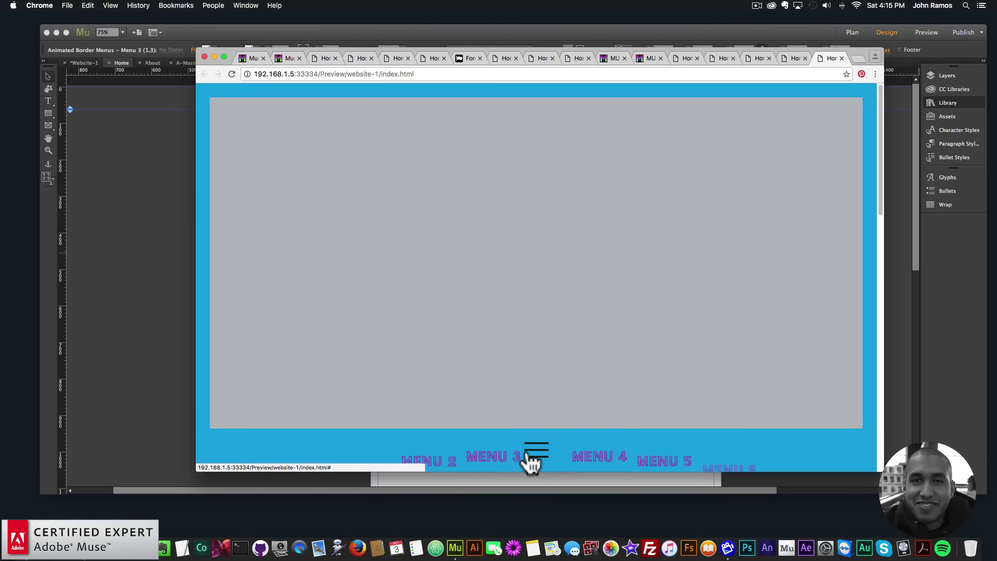
click(184, 285)
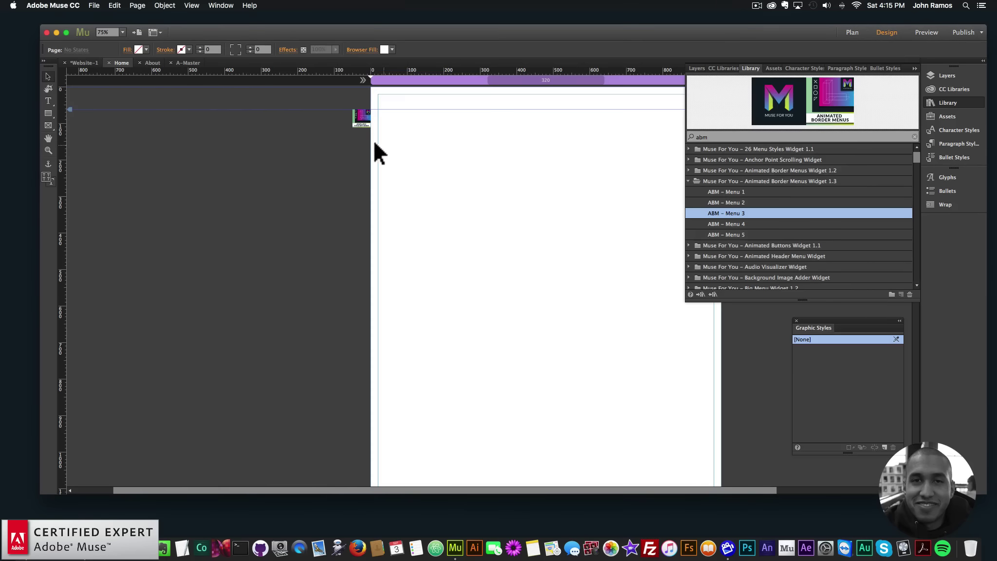
Set the Menu 3 widget's icon margin from top to 25 px.
click(380, 108)
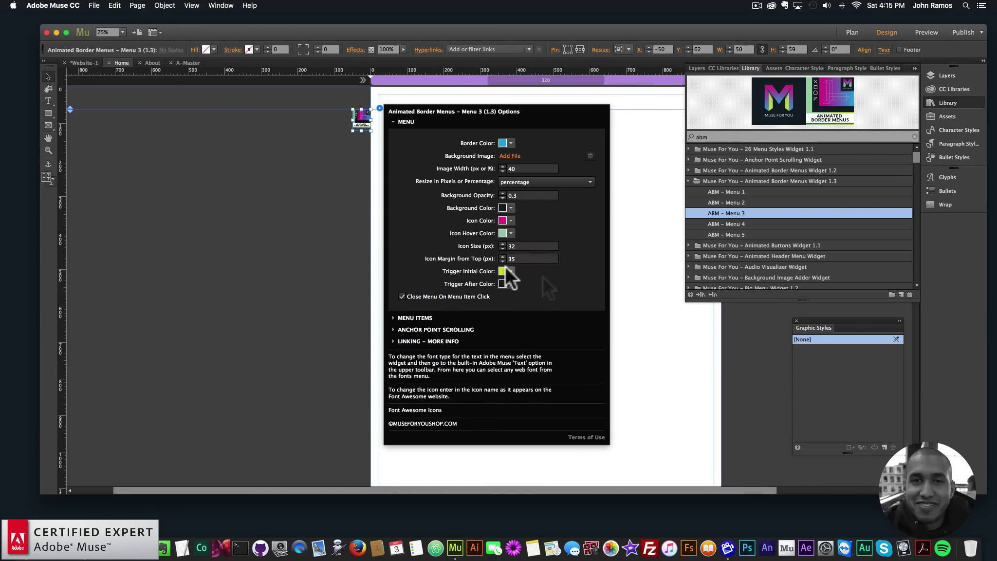
double_click(531, 257)
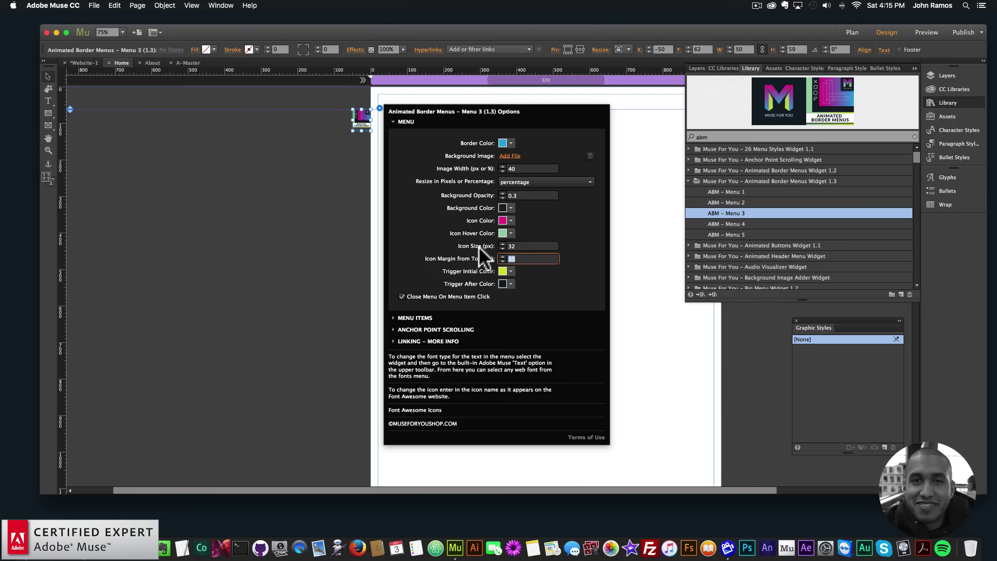
text(25)
key(Return)
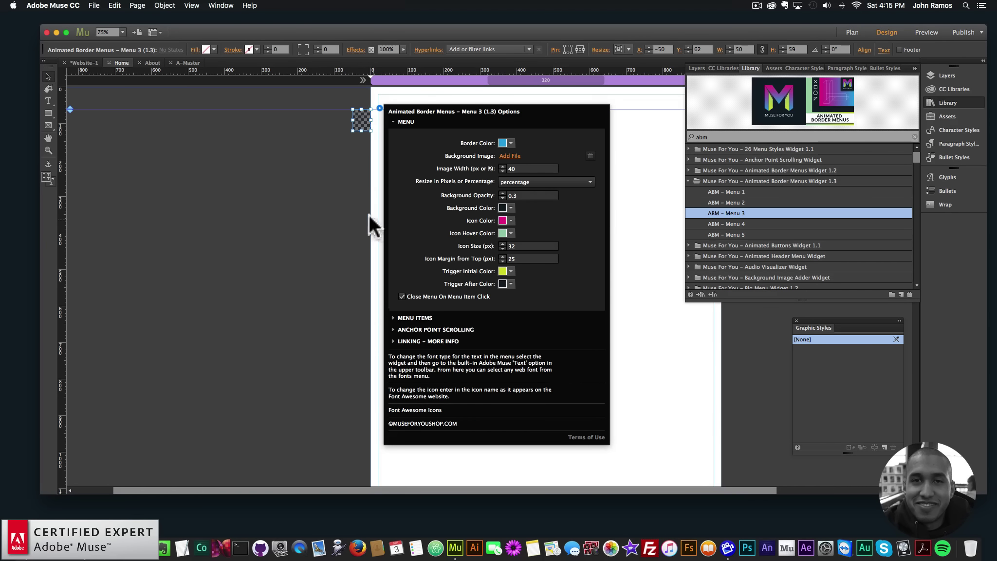
click(368, 216)
Set the Menu 3 widget's text size to 24.
key(super+a)
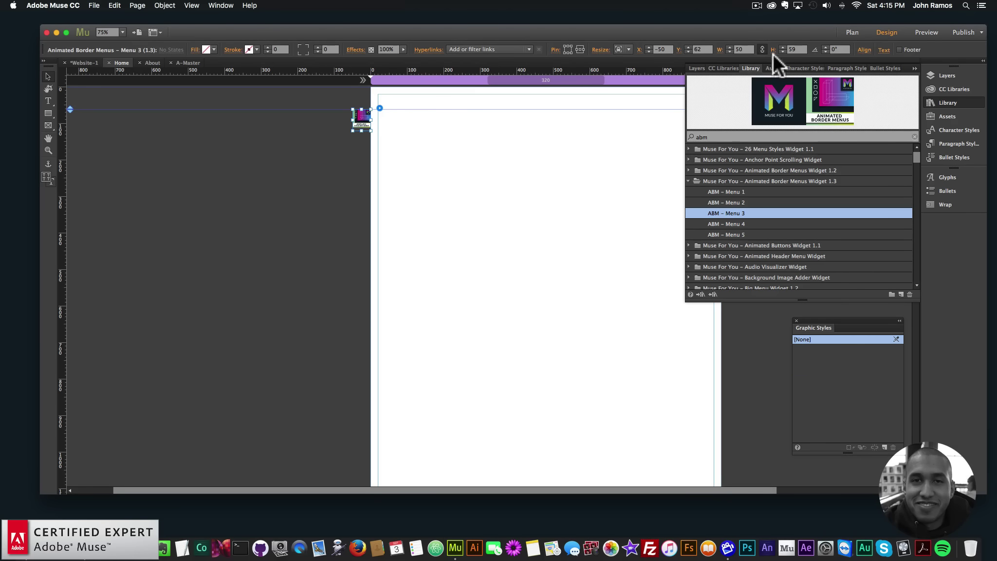
click(883, 50)
click(924, 84)
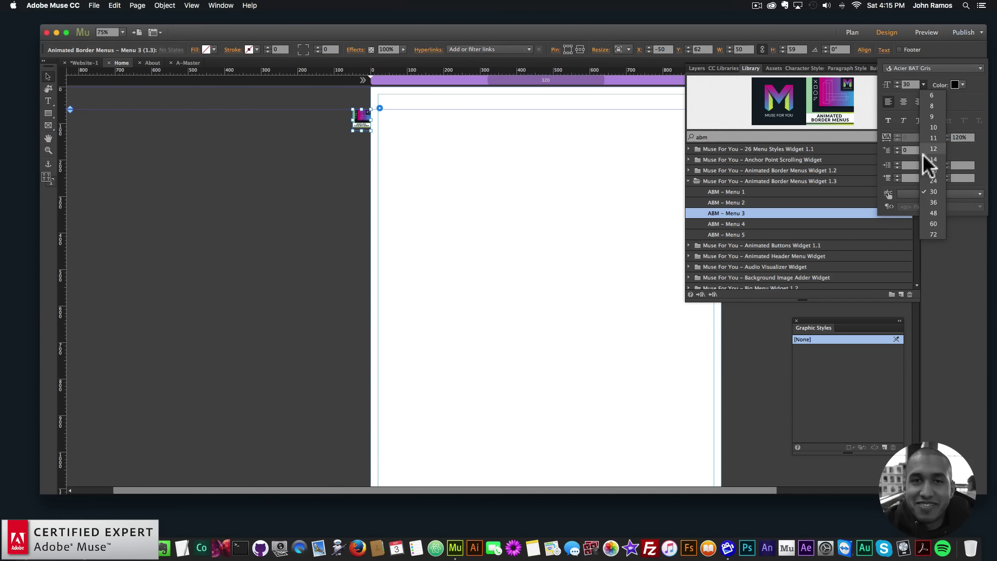
click(931, 181)
Preview the Home page in the browser to check Menu 3's text size and top margin, and return to Adobe Muse.
click(94, 6)
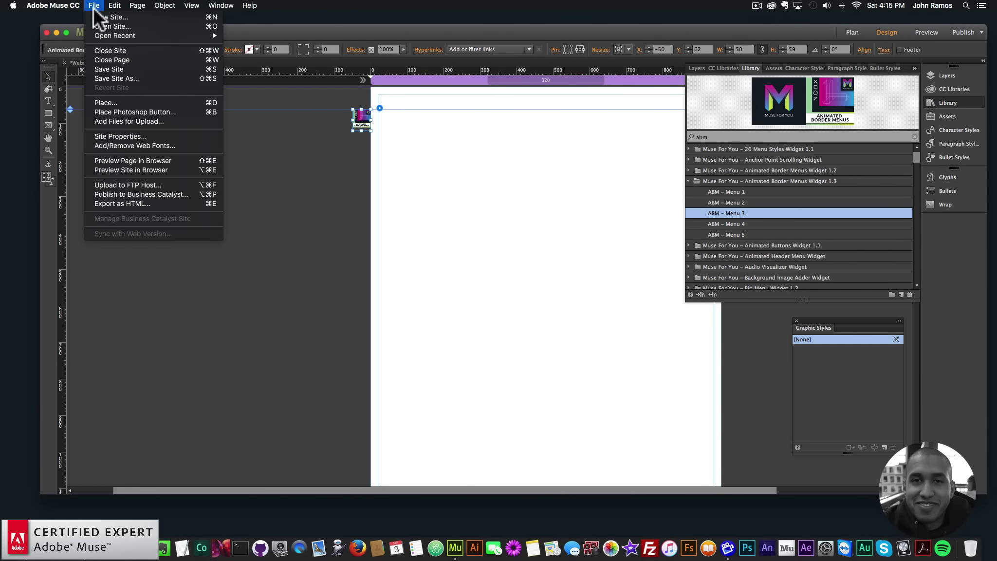
click(116, 161)
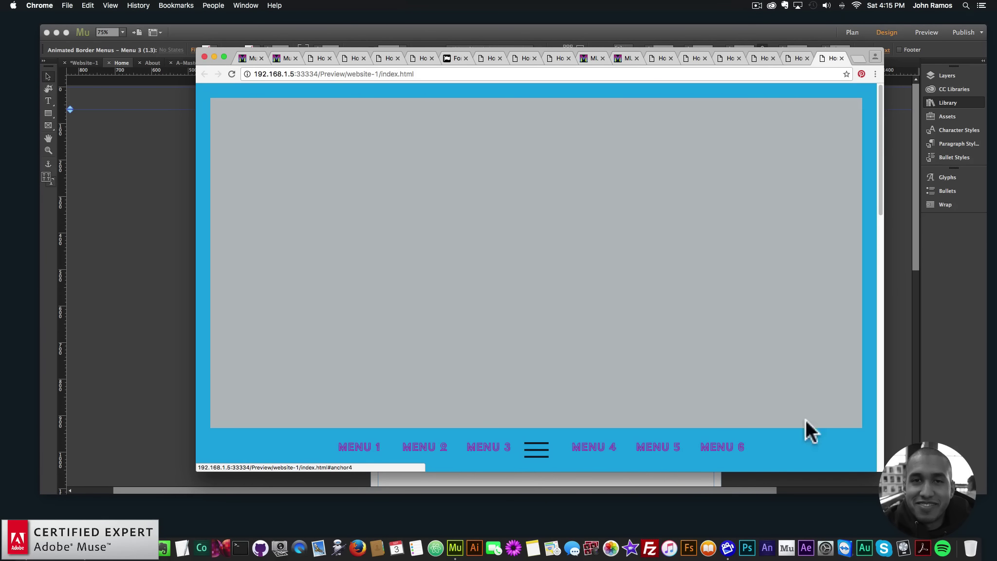
drag(881, 387, 792, 392)
click(105, 176)
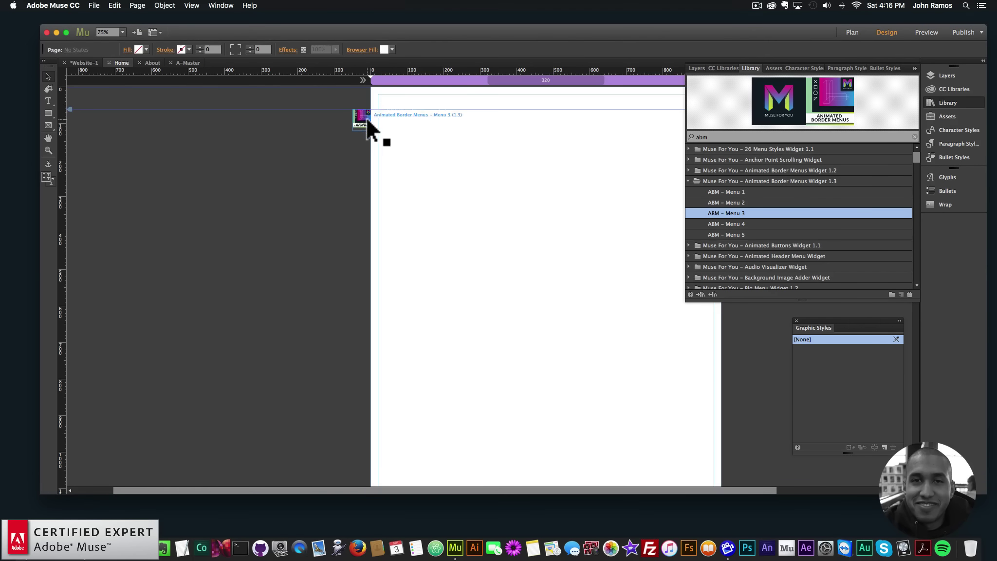
Examine the Menu 3 widget's menu item text, icon, URL and new-page link options.
drag(365, 116, 366, 116)
click(379, 108)
click(421, 317)
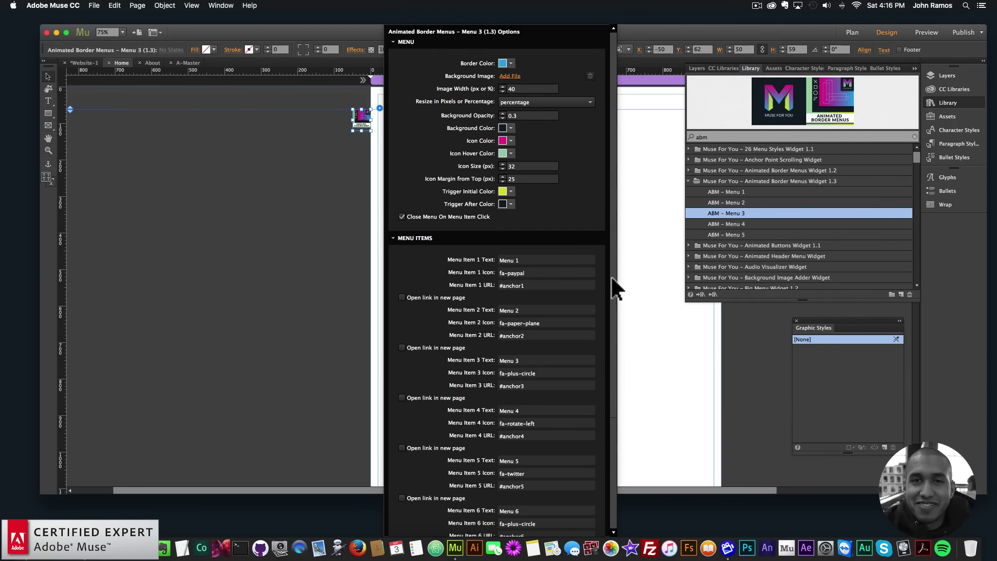
scroll(608, 278, down, 4)
scroll(597, 363, down, 2)
scroll(597, 417, up, 10)
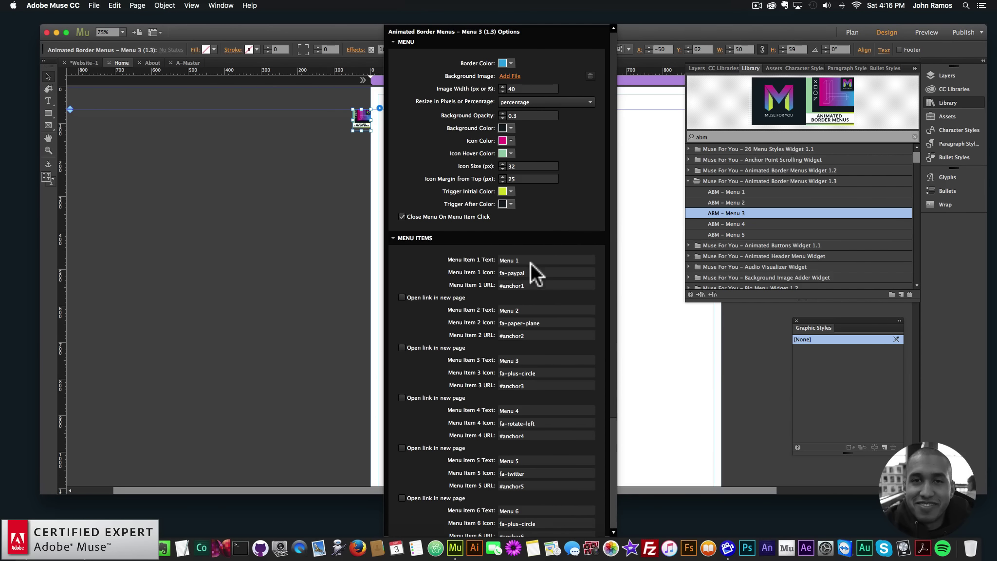
click(543, 287)
Delete the Menu 3 widget and place ABM – Menu 4 beside the page's left edge at X -50, Y 62.
click(332, 162)
key(BackSpace)
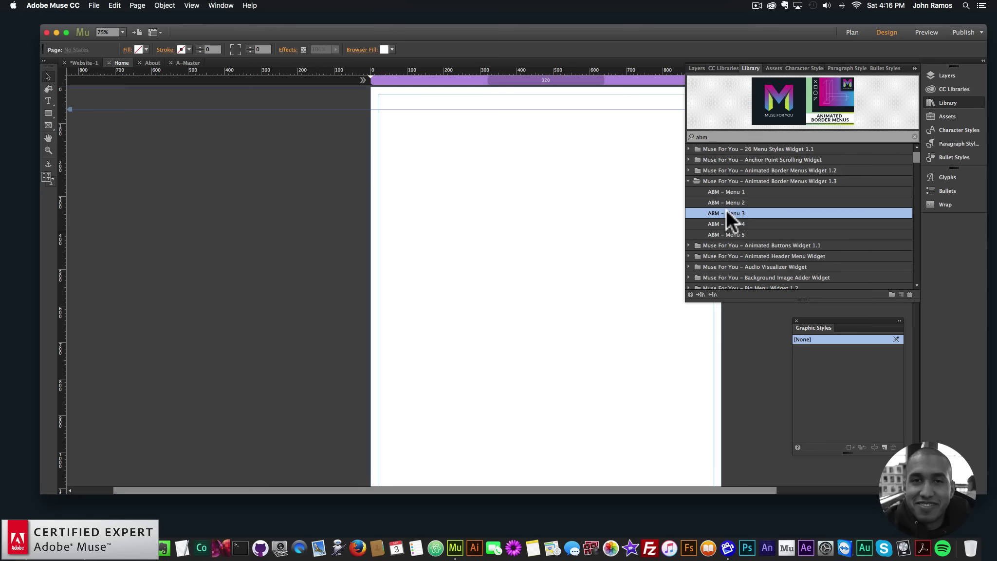
click(728, 223)
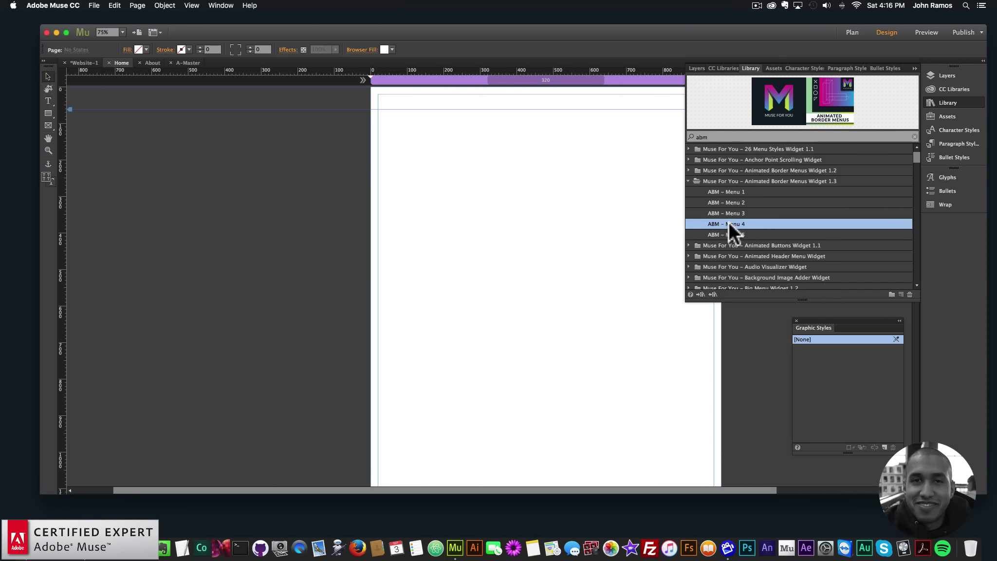
drag(736, 224, 343, 112)
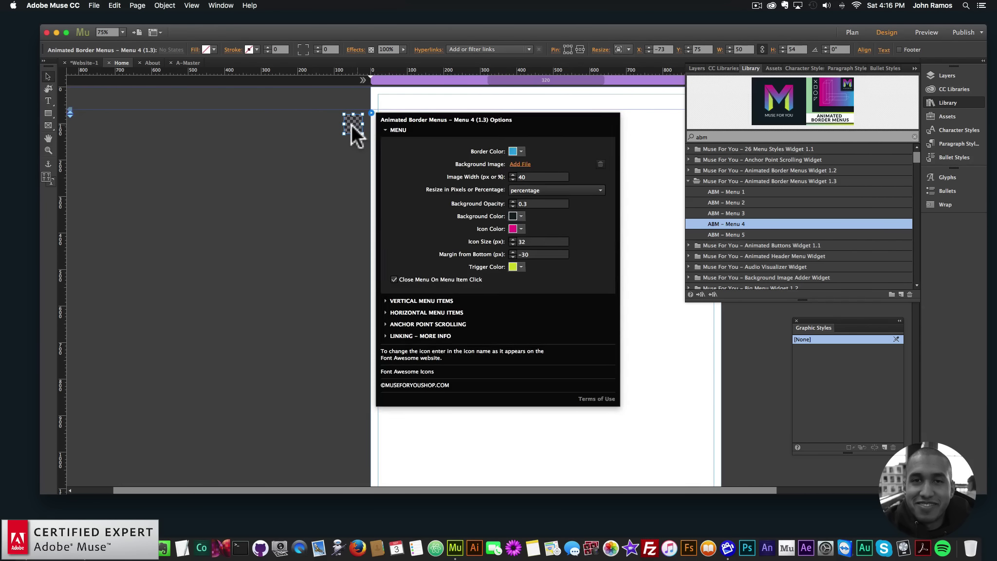
click(358, 131)
Preview the Home page in the browser to check Menu 4's vertical and horizontal icons, and return to Adobe Muse.
click(94, 5)
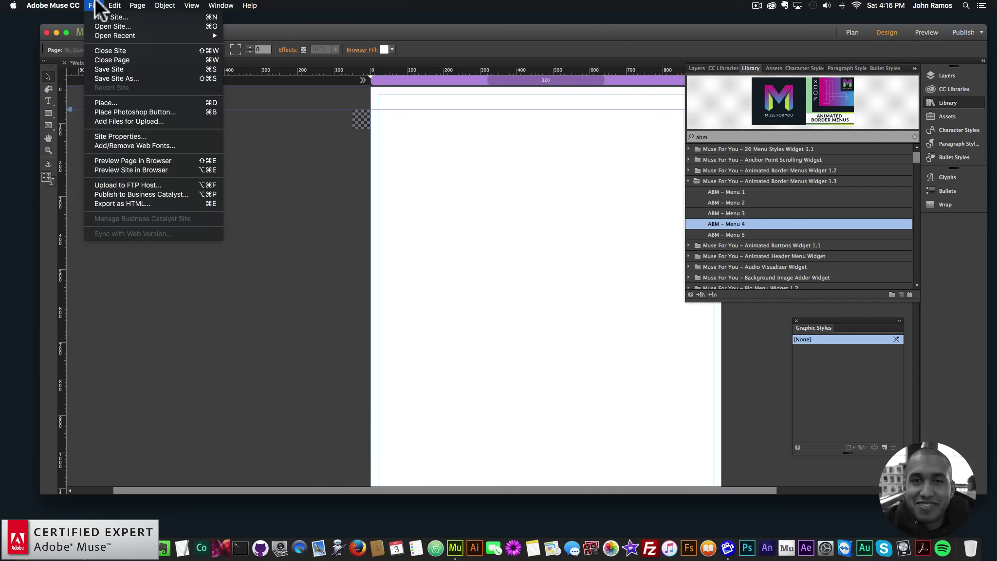
click(151, 159)
click(760, 450)
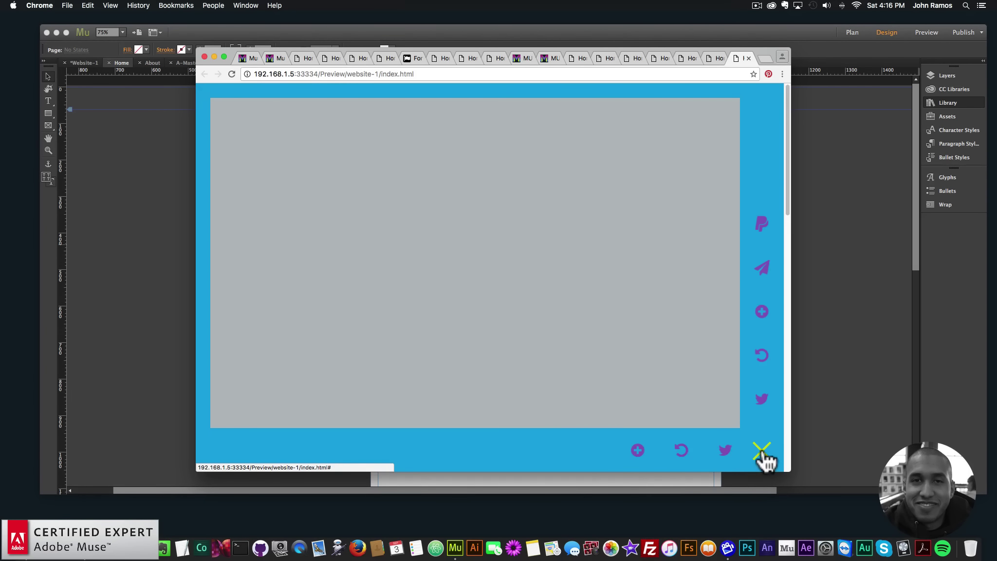
click(863, 270)
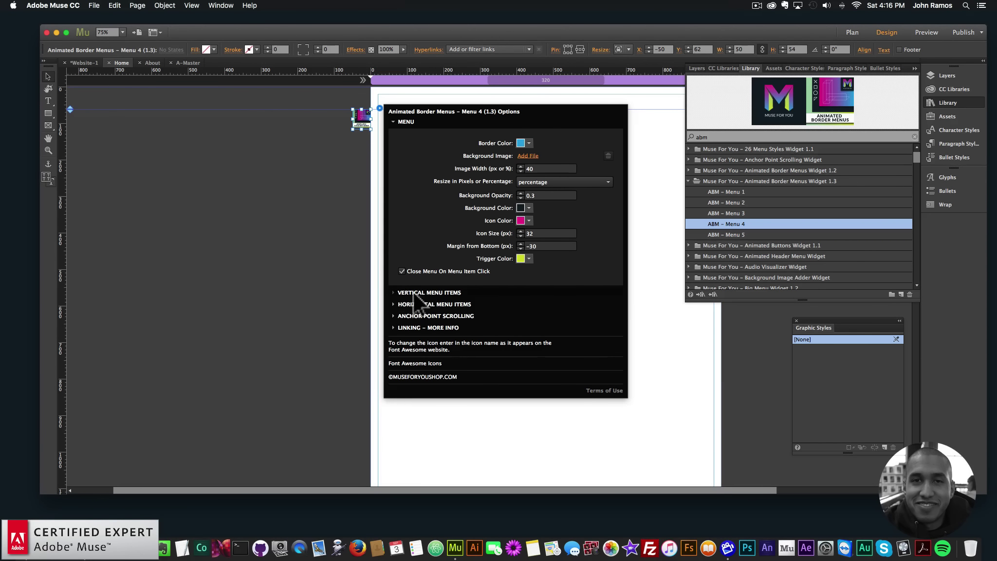
Set the Menu 4 widget's amount of horizontal menu items to 0.
click(431, 304)
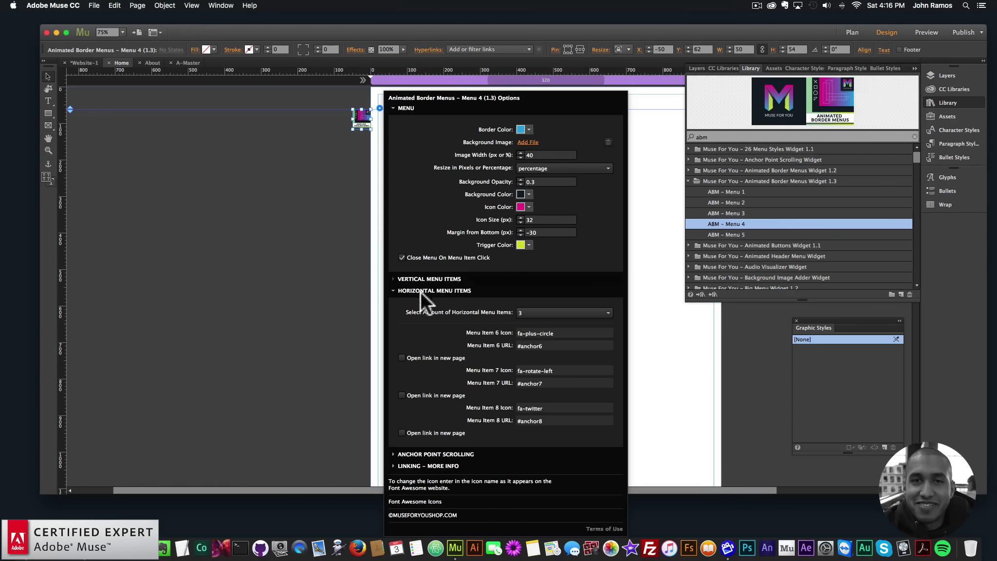
click(538, 309)
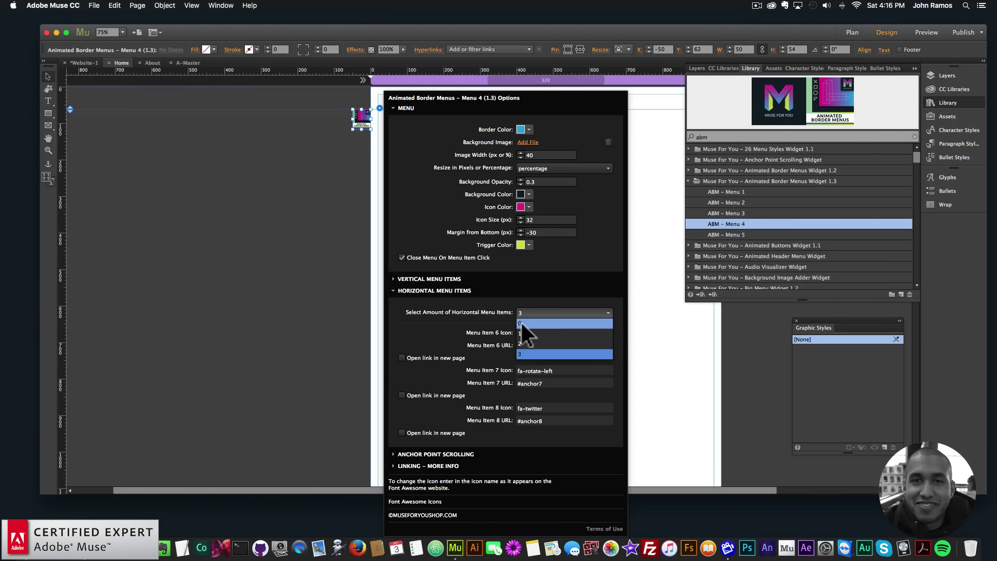
click(525, 322)
click(264, 208)
Preview the Home page in the browser to check Menu 4 with only vertical items, and return to Adobe Muse.
click(94, 5)
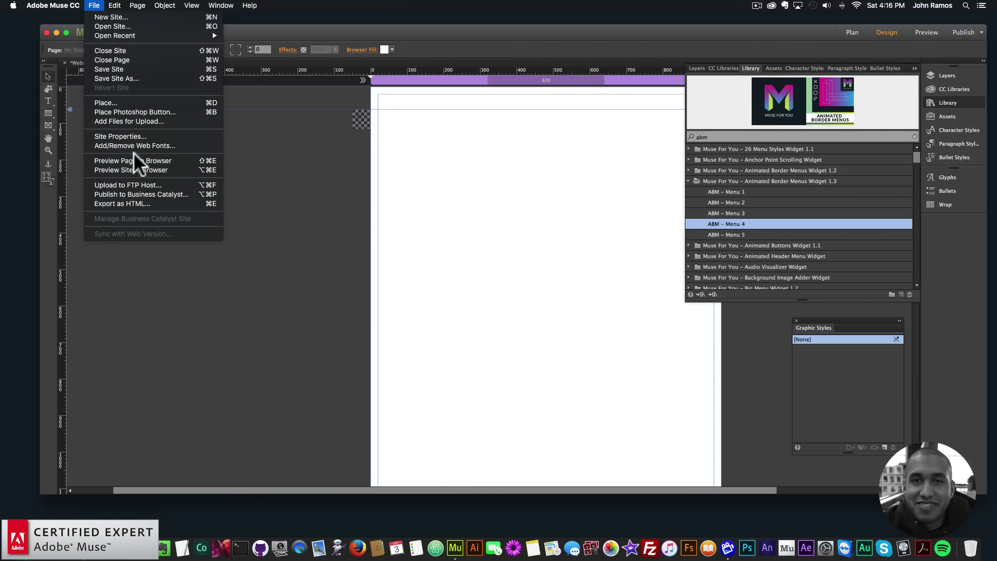
click(133, 157)
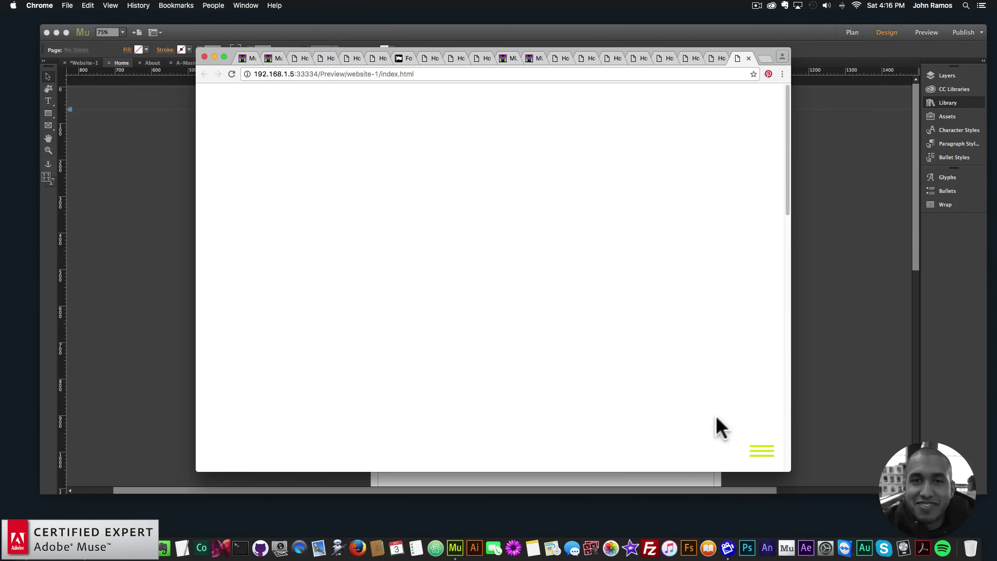
click(762, 451)
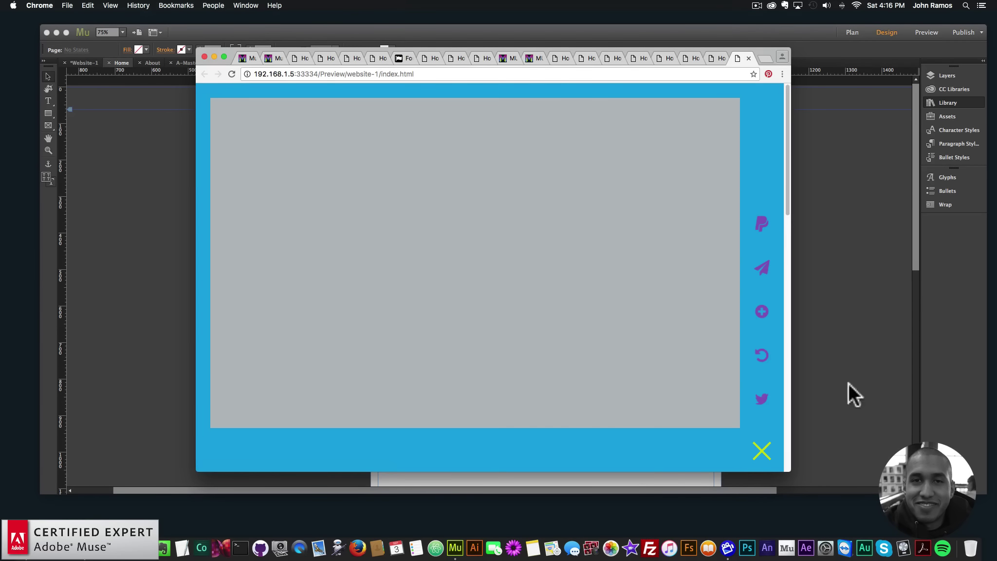
click(848, 383)
Set the Menu 4 widget's amount of horizontal menu items to 3.
click(364, 117)
click(380, 108)
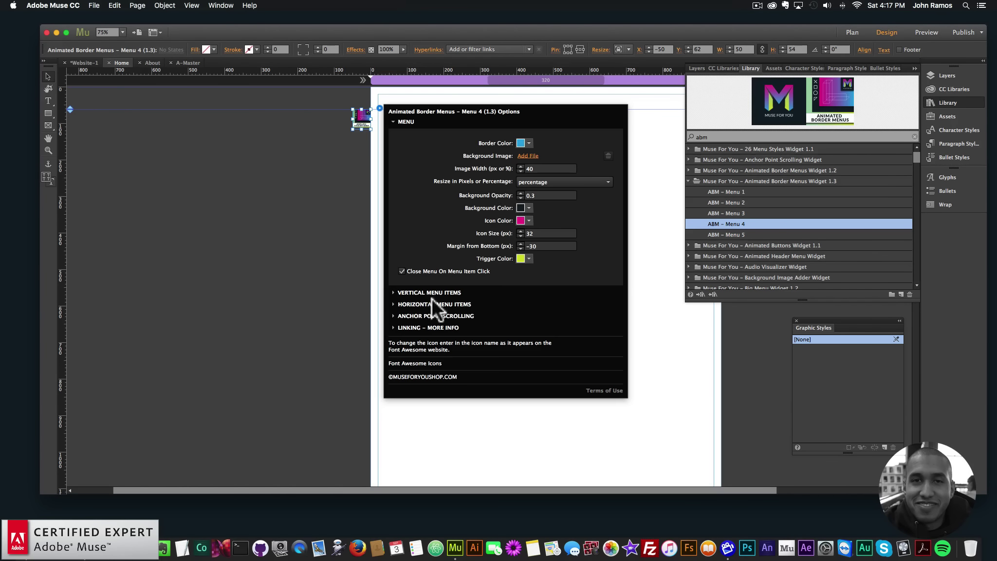
click(427, 292)
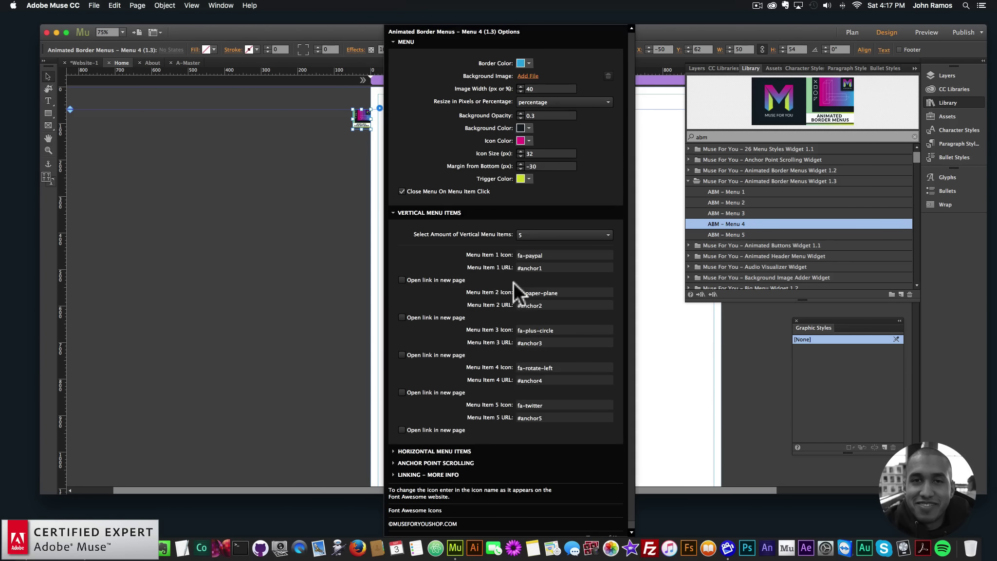
click(423, 212)
click(445, 302)
click(541, 313)
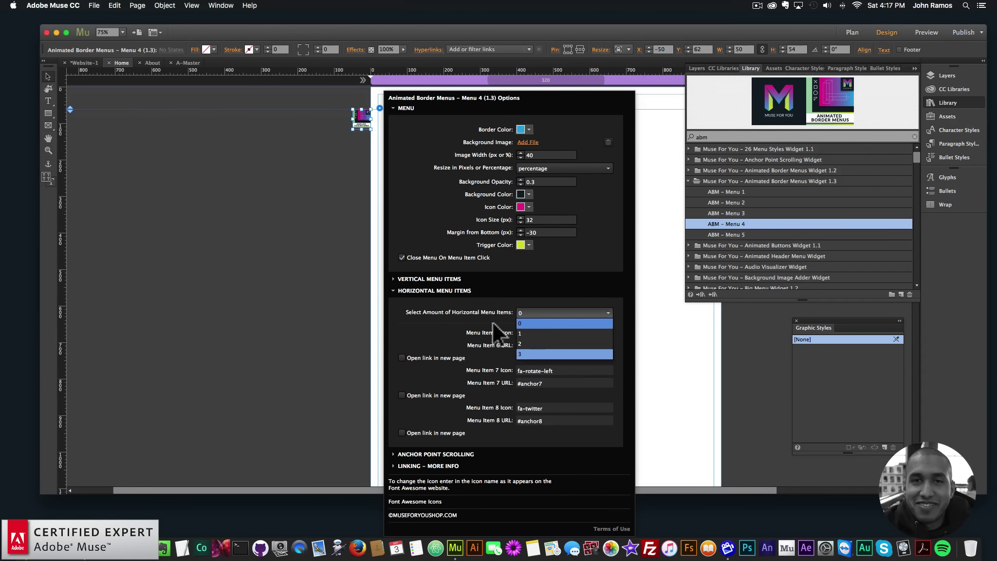
Set the Menu 4 widget's amount of vertical menu items to 0.
click(443, 279)
click(546, 234)
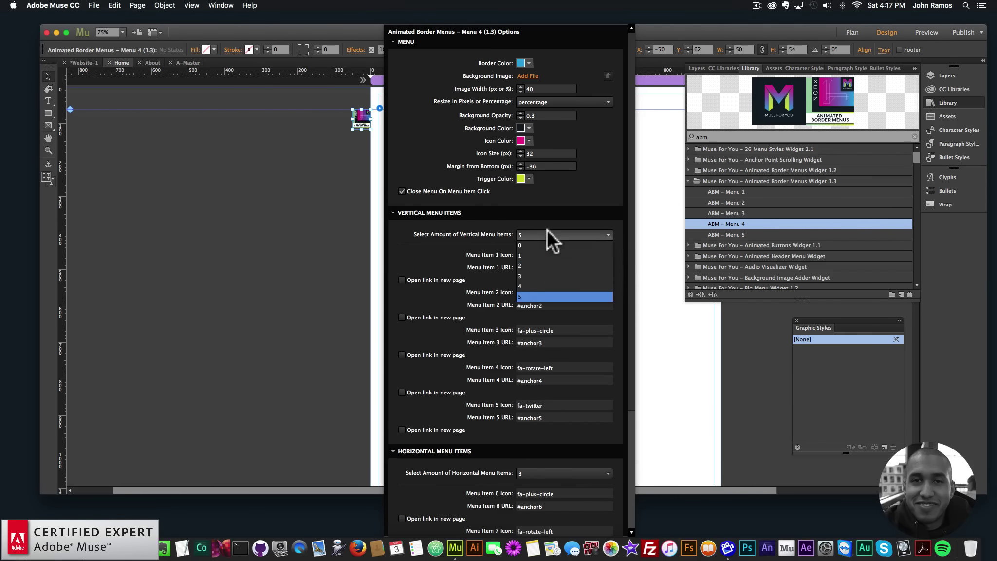
key(Escape)
click(275, 196)
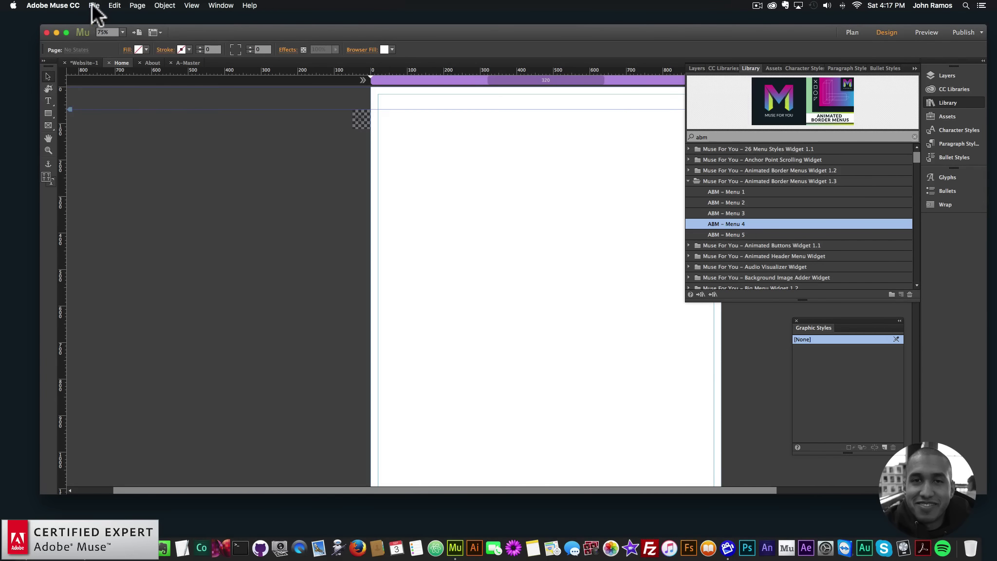
Preview the Home page in the browser, open and close Menu 4 to check its horizontal items, and return to Adobe Muse.
click(94, 6)
click(117, 161)
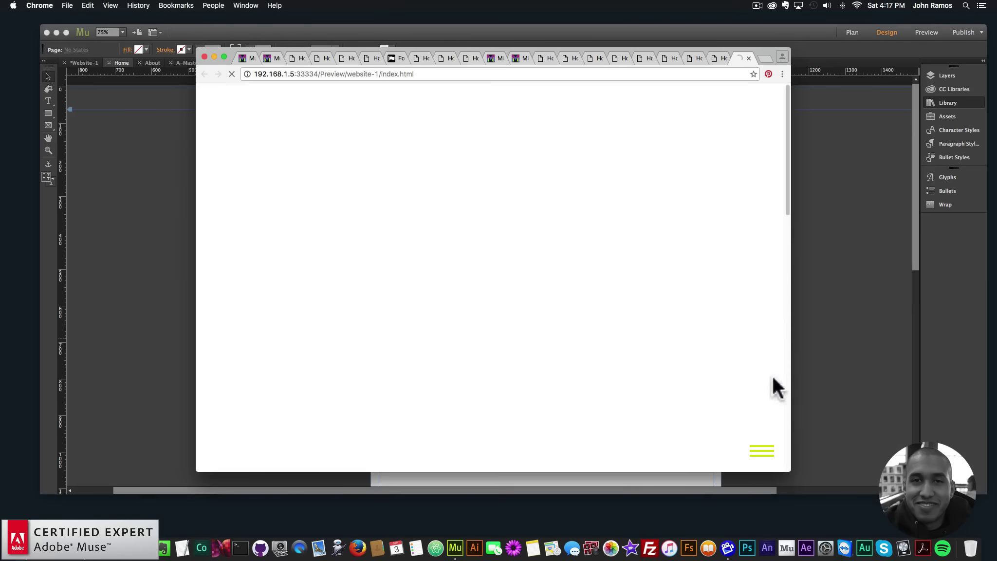
click(764, 449)
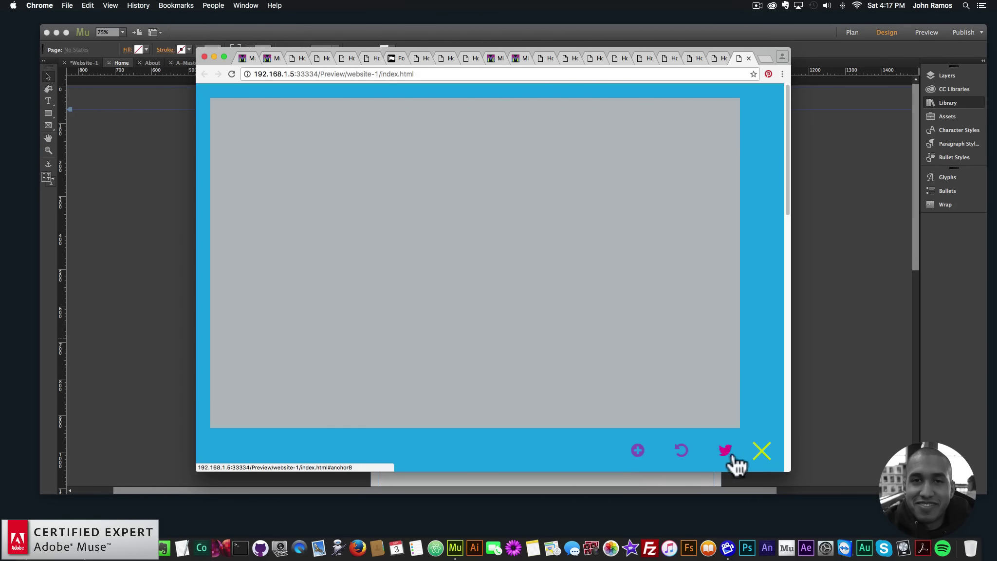
click(763, 451)
click(764, 450)
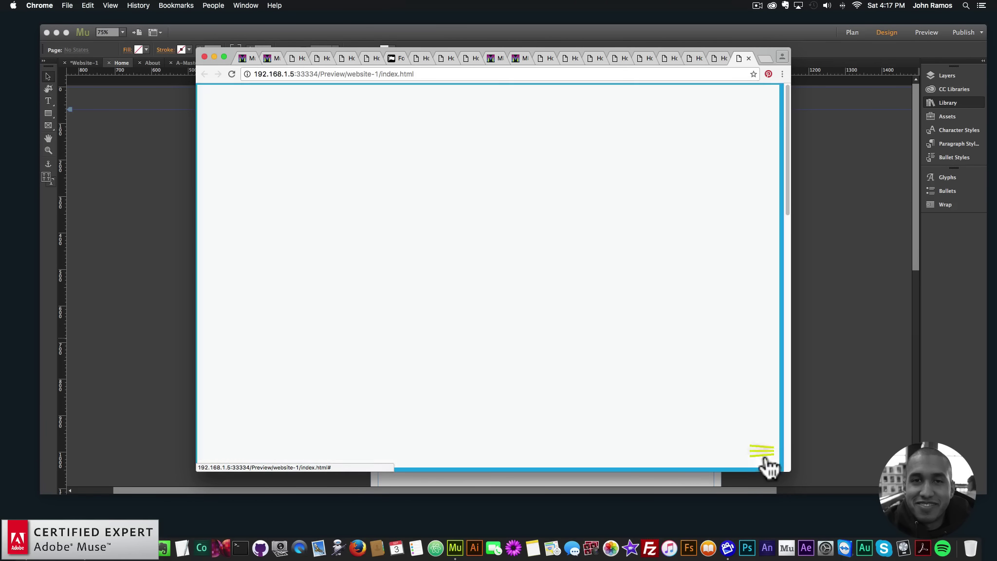
click(761, 452)
click(152, 181)
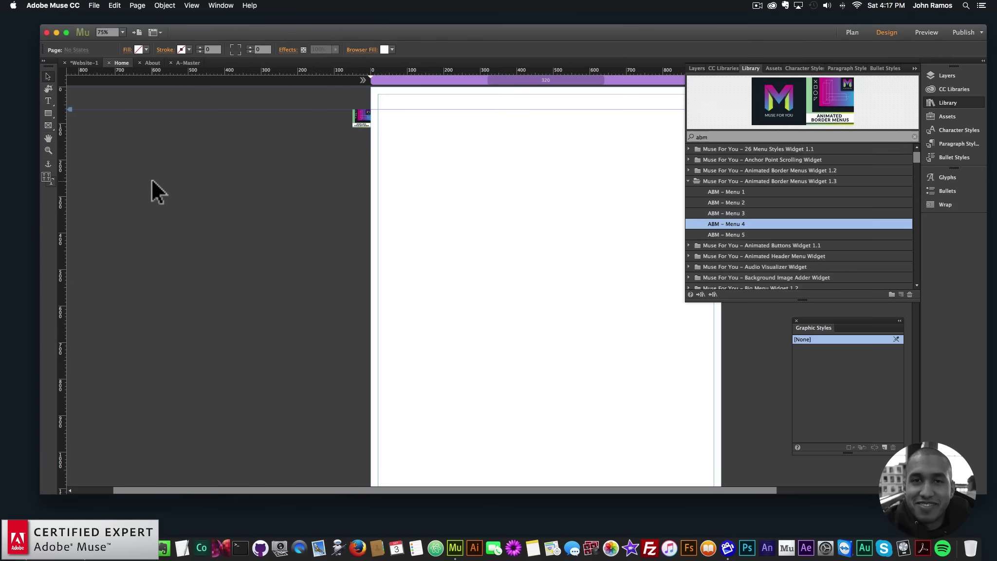
Delete the Menu 4 widget, place ABM – Menu 5 at X -50, Y 62, and open its options.
key(BackSpace)
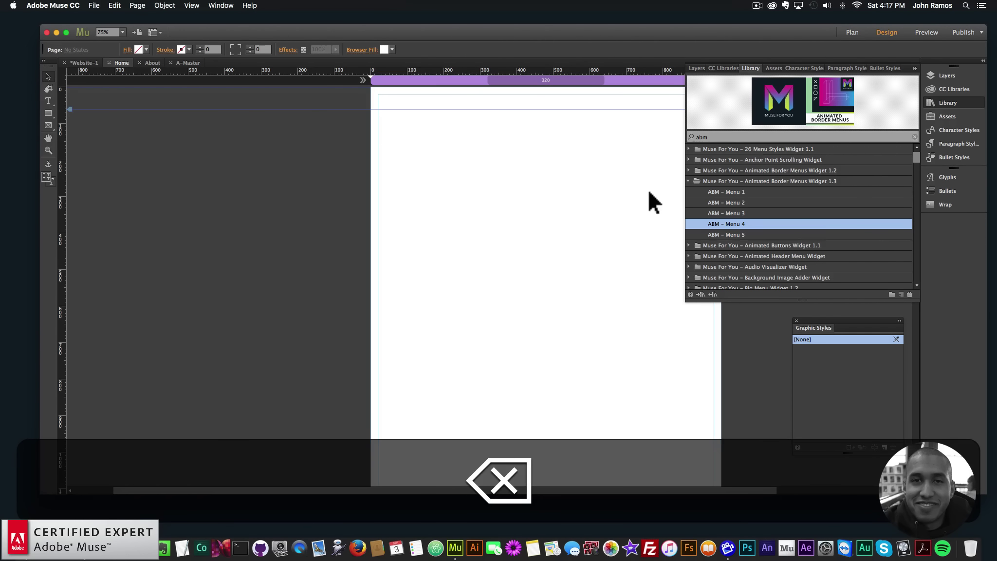
click(709, 237)
drag(730, 231, 361, 119)
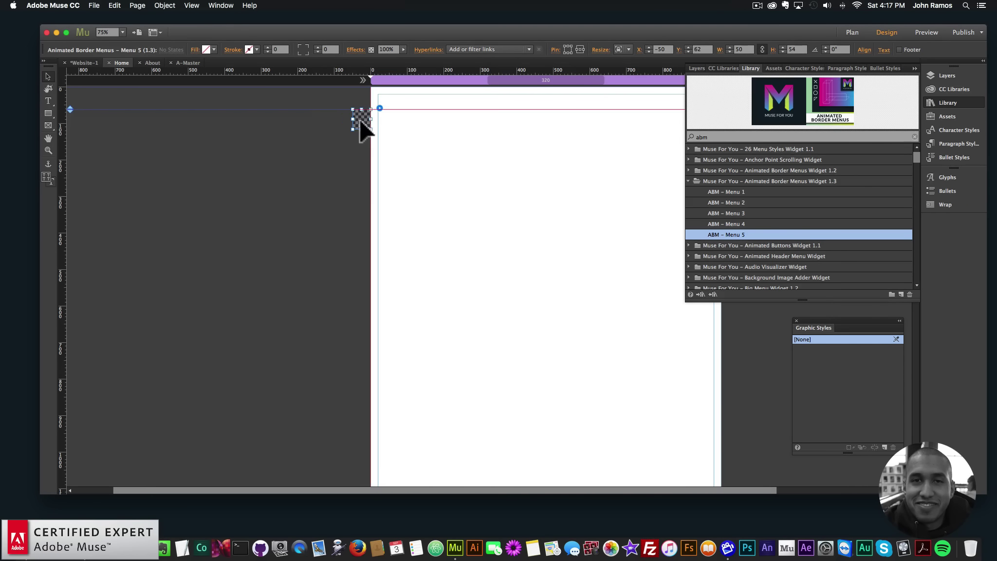
click(380, 107)
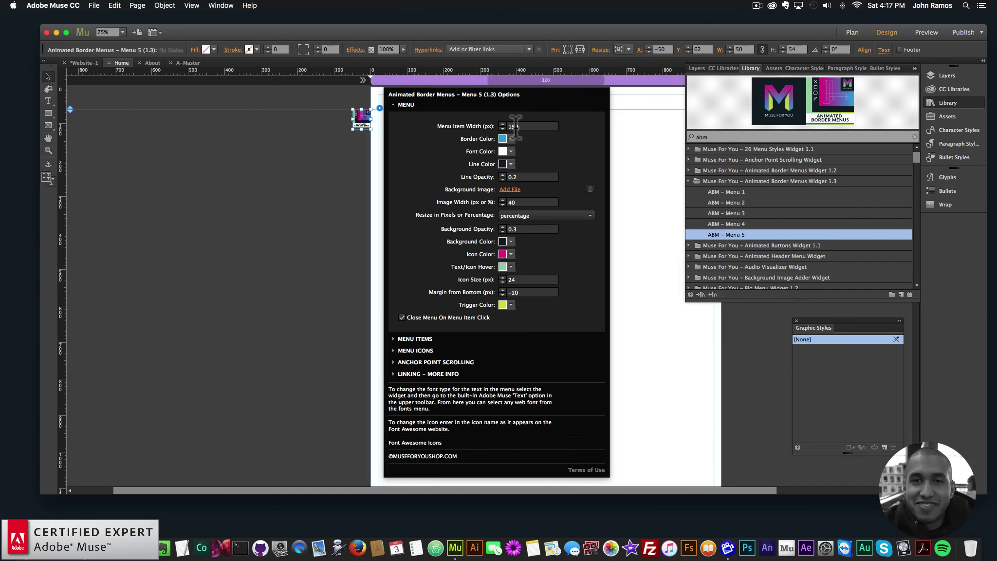
Preview the Home page in the browser to check Menu 5's side items and bottom icons, and return to Adobe Muse.
click(94, 5)
click(141, 161)
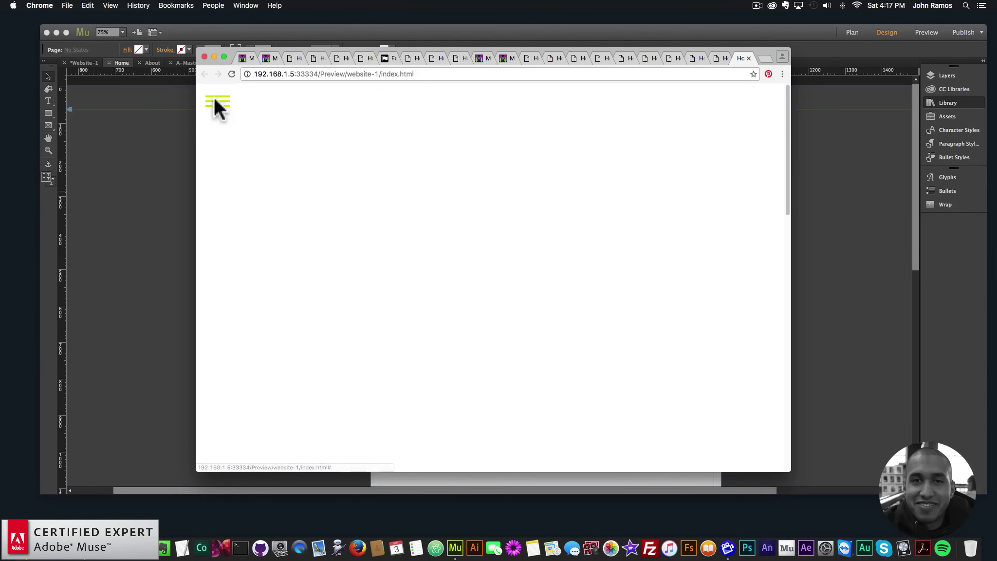
click(214, 102)
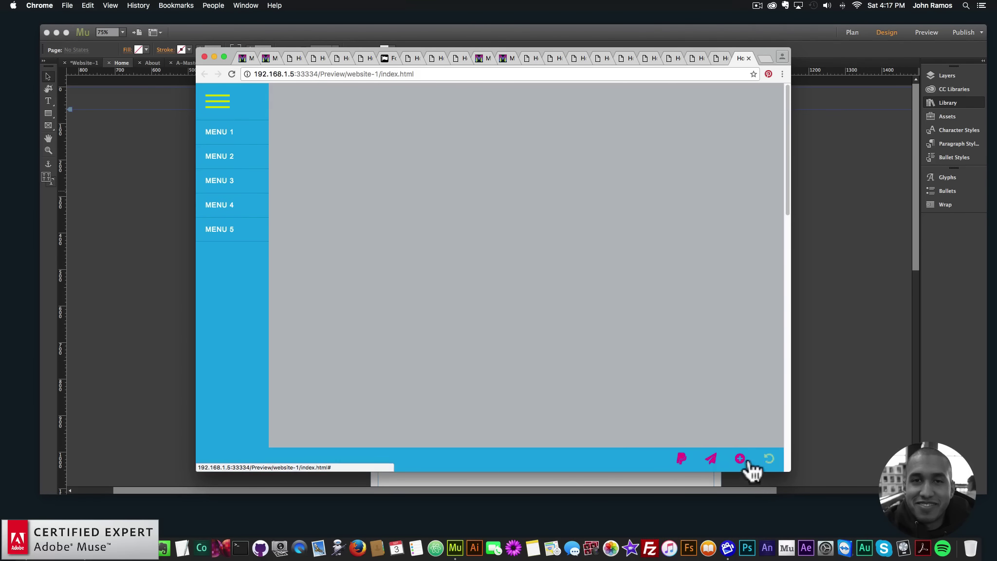
click(190, 62)
Set the Menu 5 widget's menu item width to 250 px.
click(365, 118)
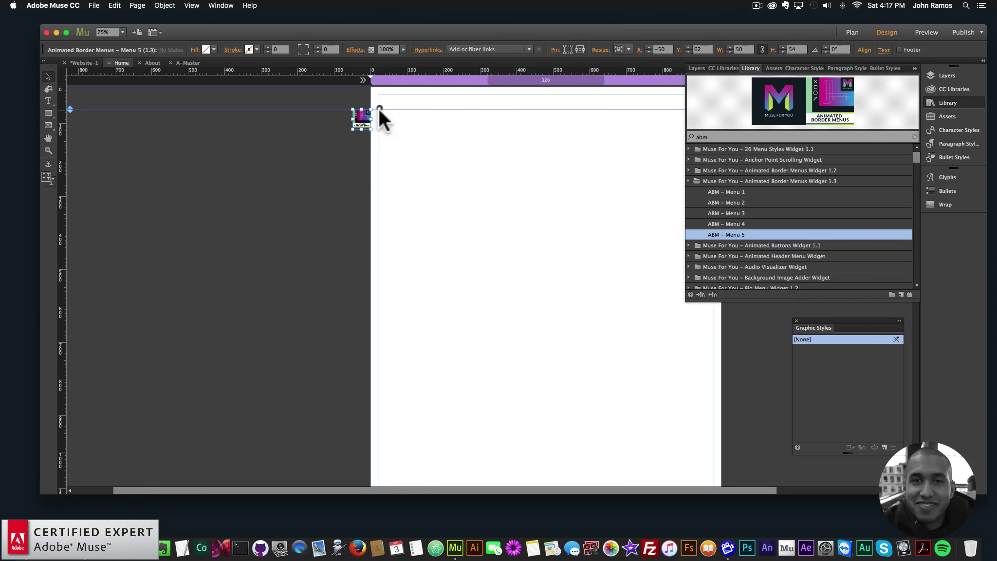
click(380, 108)
click(528, 126)
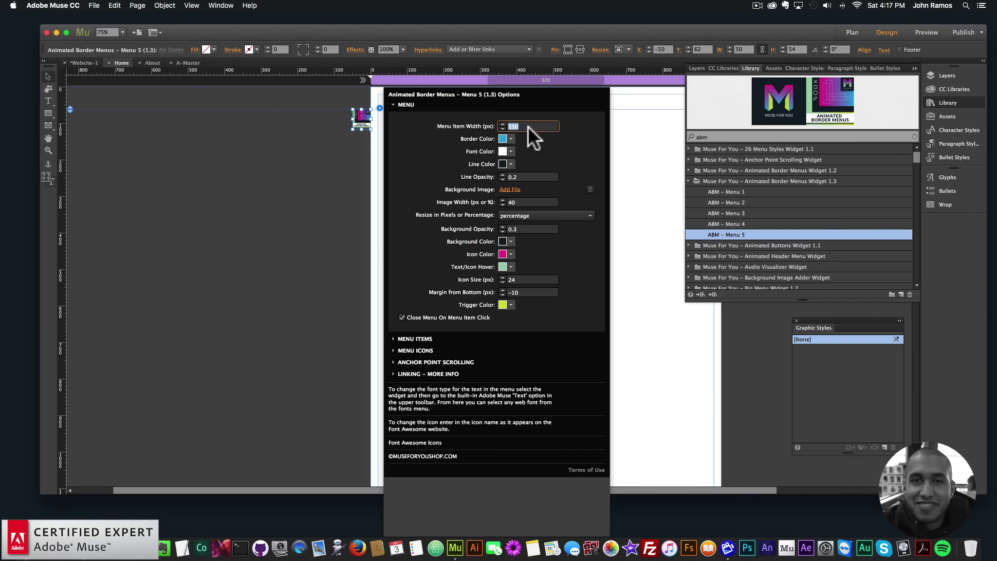
text(250)
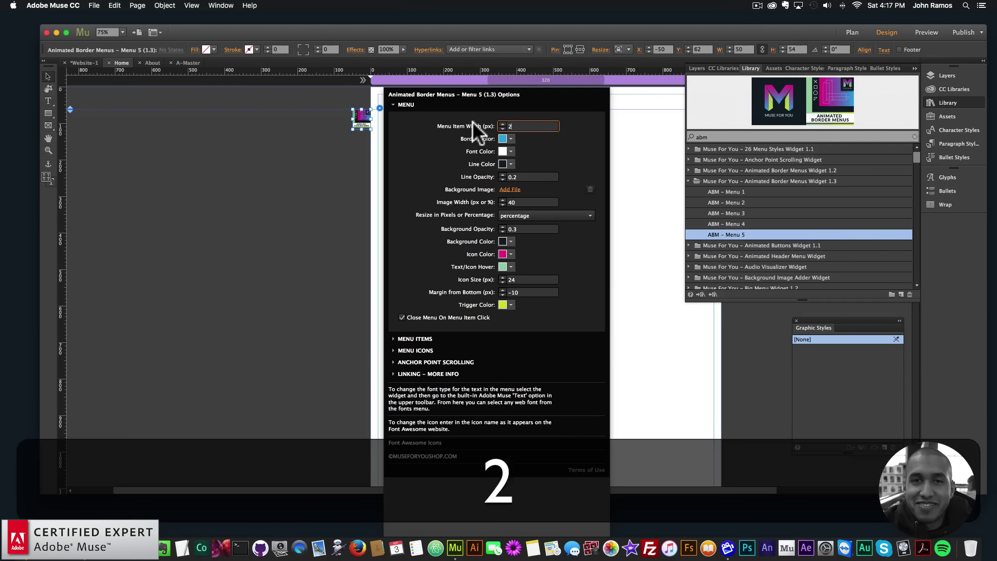
key(Return)
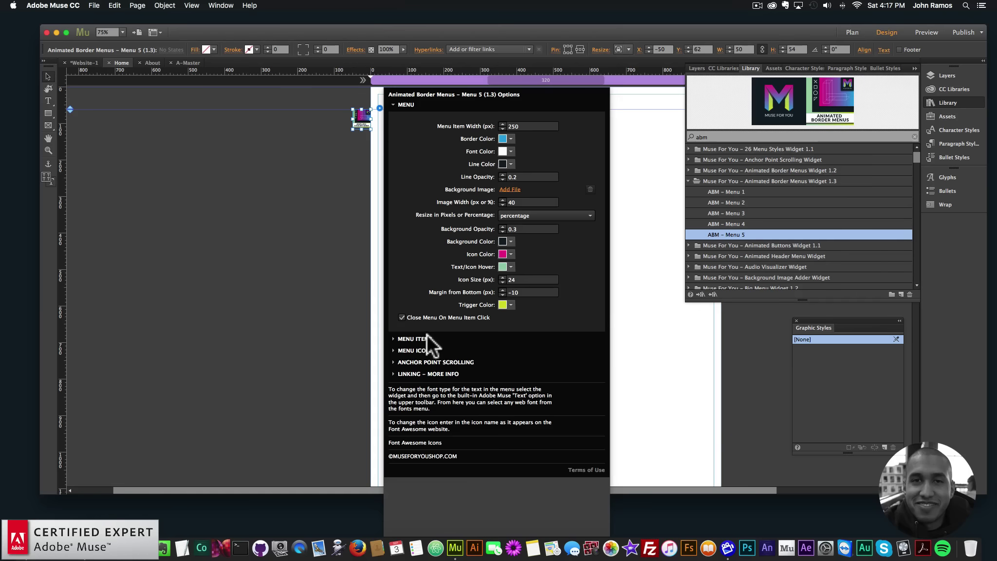
Change the Menu 5 widget's first menu item text to "Really long menu items".
click(414, 338)
click(519, 332)
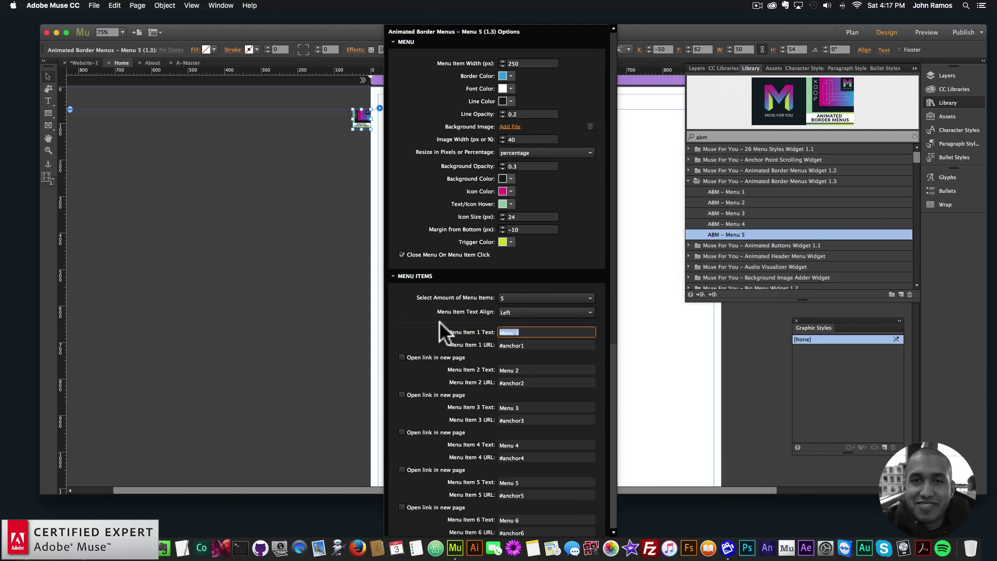
text(Reala)
key(BackSpace)
text(ly)
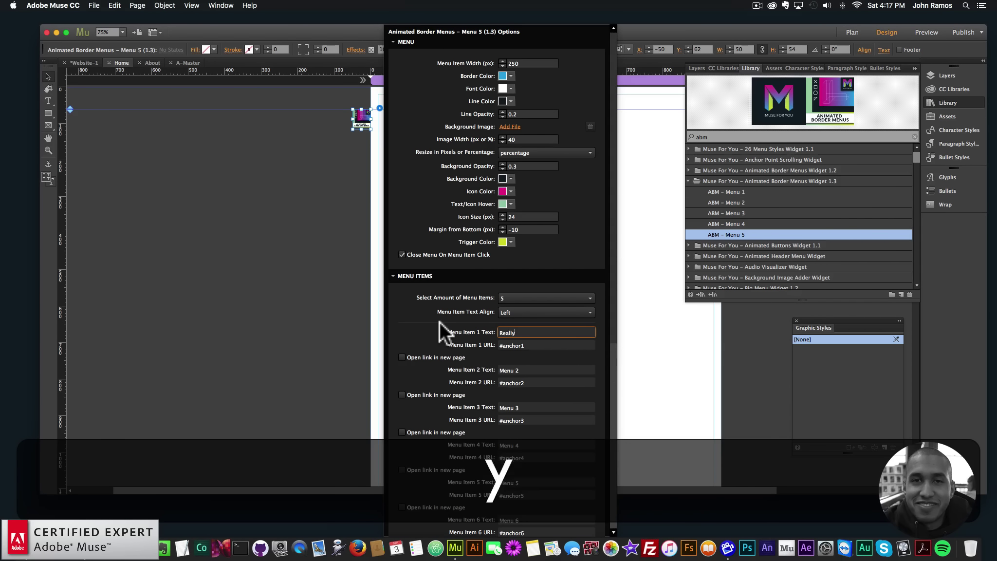
text( long menu item name)
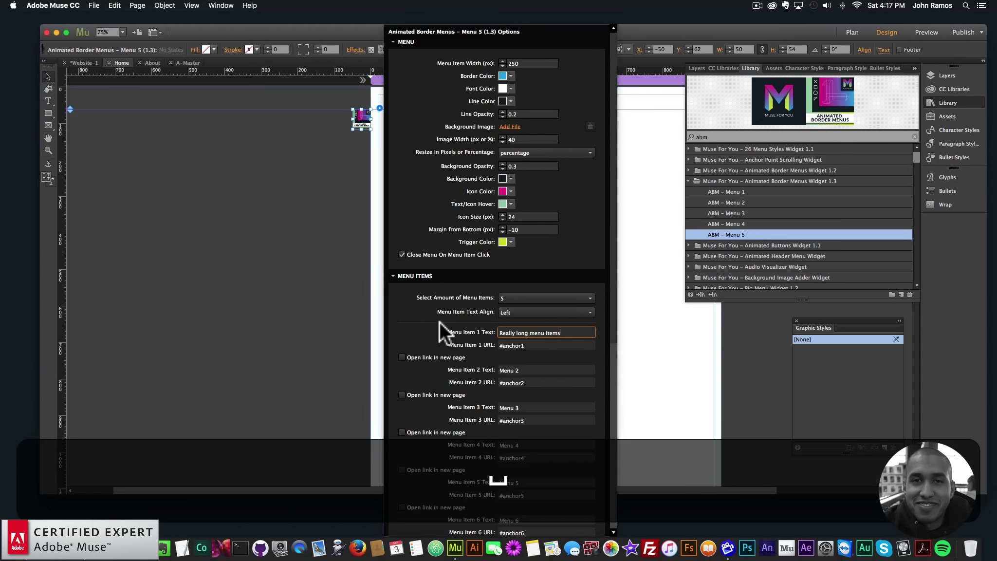
click(227, 235)
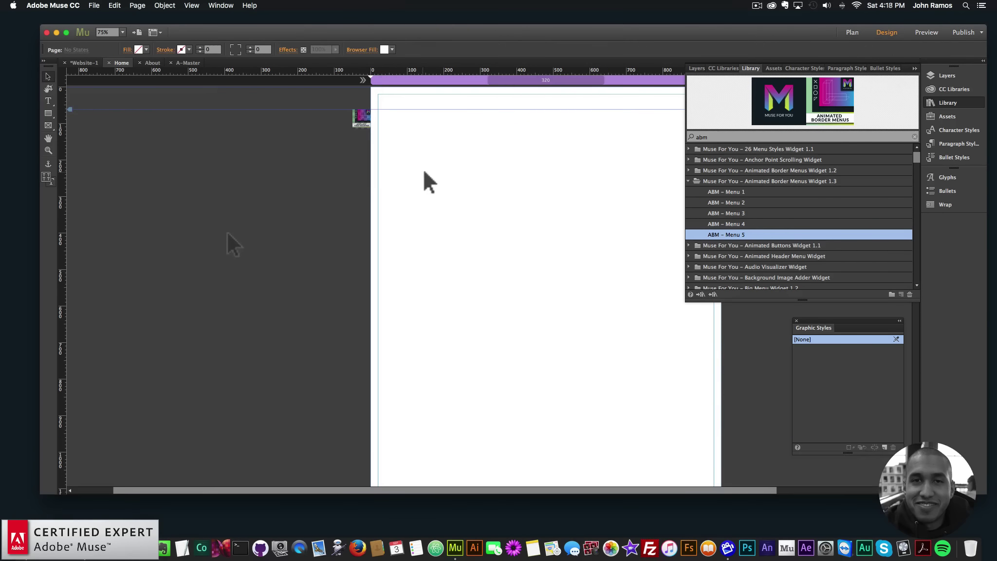
Preview the Home page in the browser, open the side menu to check the long first item, and return to Adobe Muse.
click(94, 5)
click(136, 157)
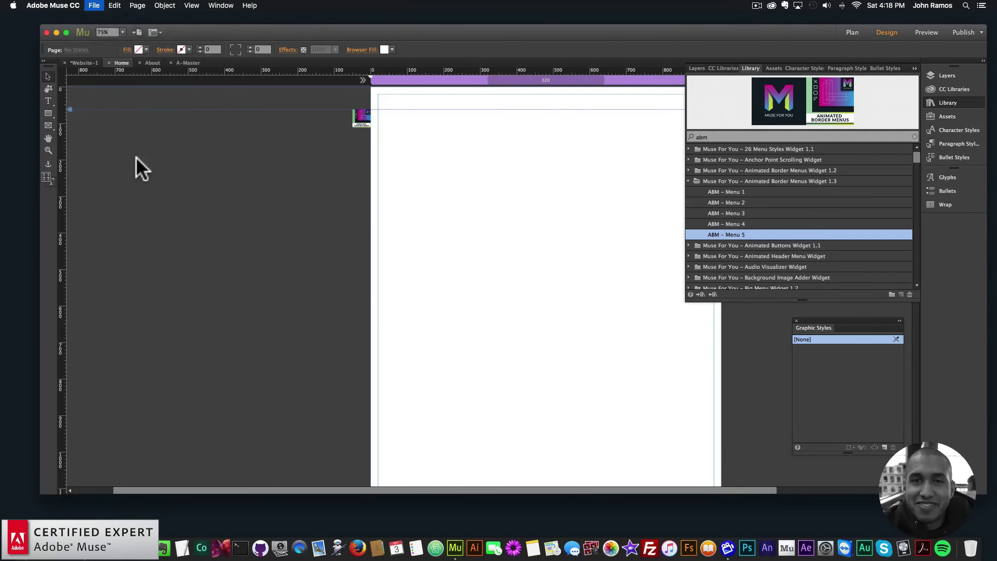
click(209, 101)
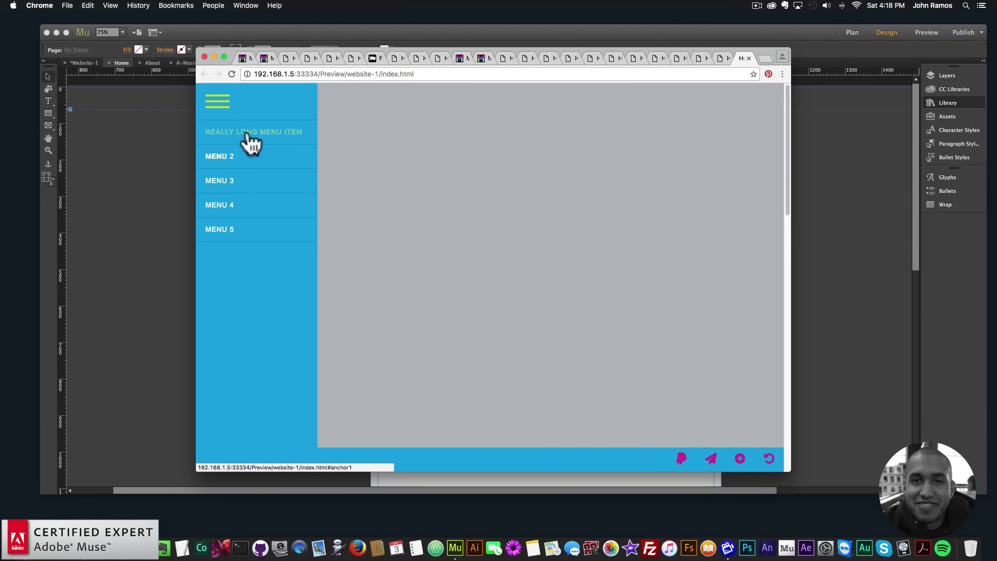
key(super+Tab)
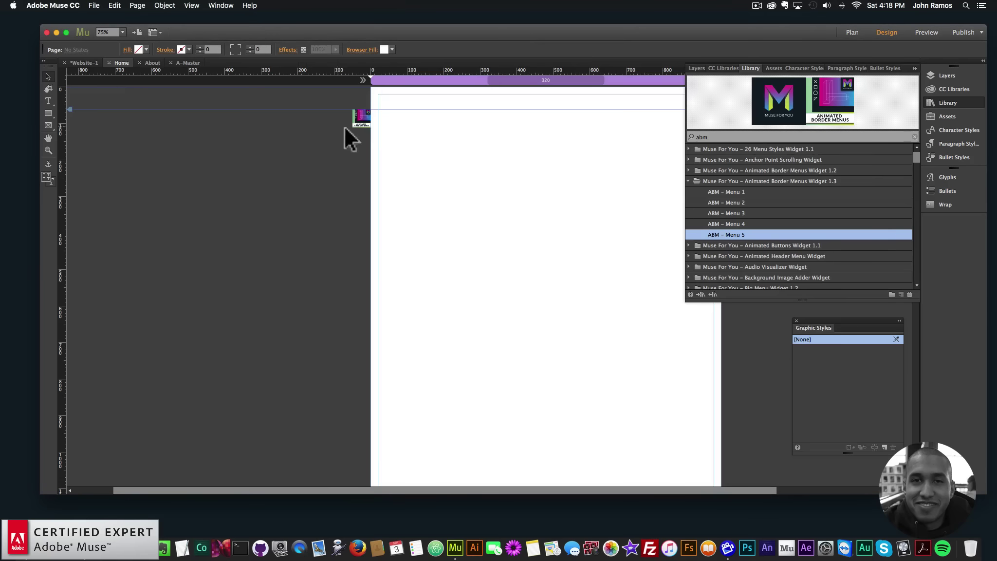
Set the Menu 5 widget's menu item width to 300 px.
drag(366, 112, 367, 112)
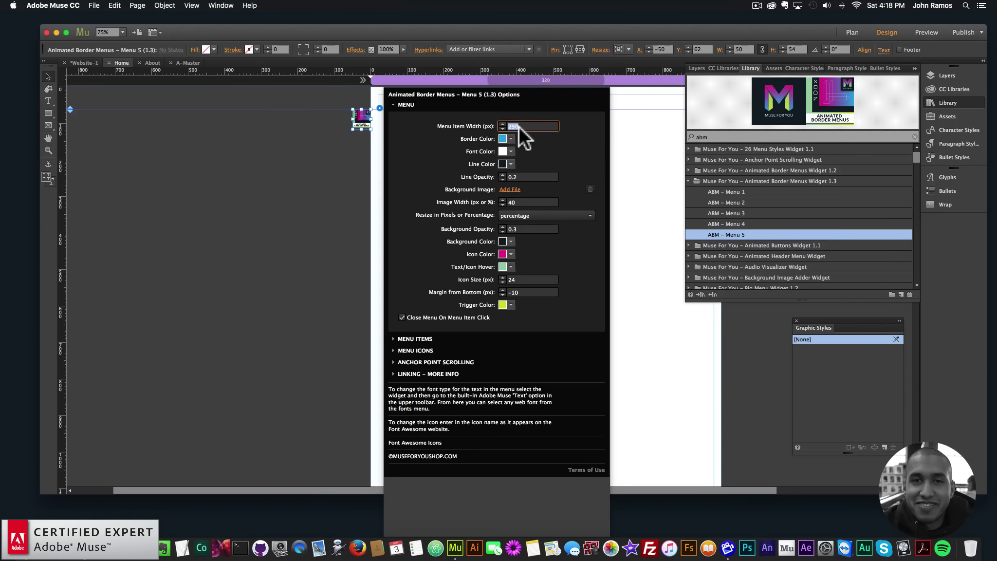
text(300)
key(Return)
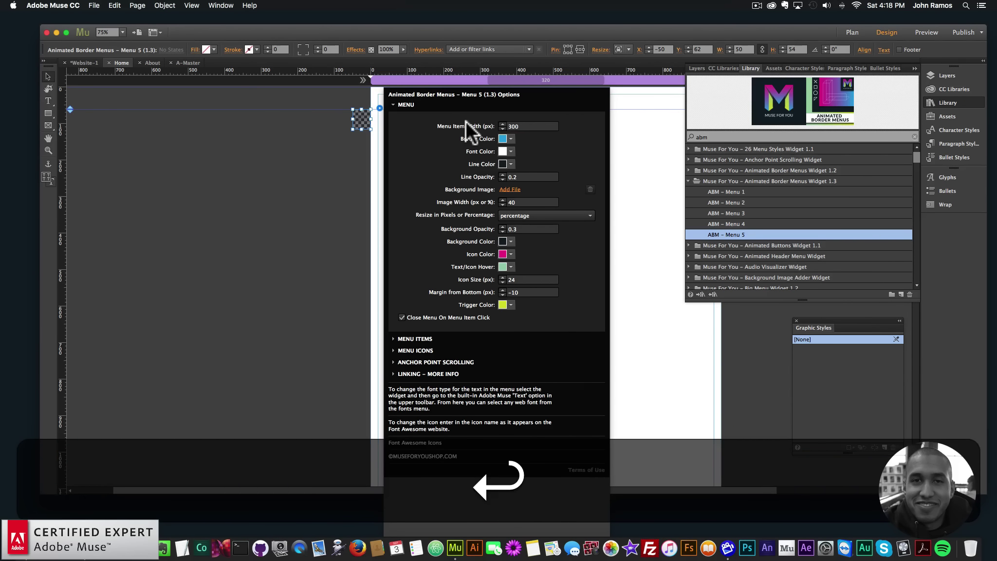
click(314, 170)
Preview the page with the wider menu open, narrow and widen the browser window to check it, and return to Adobe Muse.
click(94, 5)
click(127, 159)
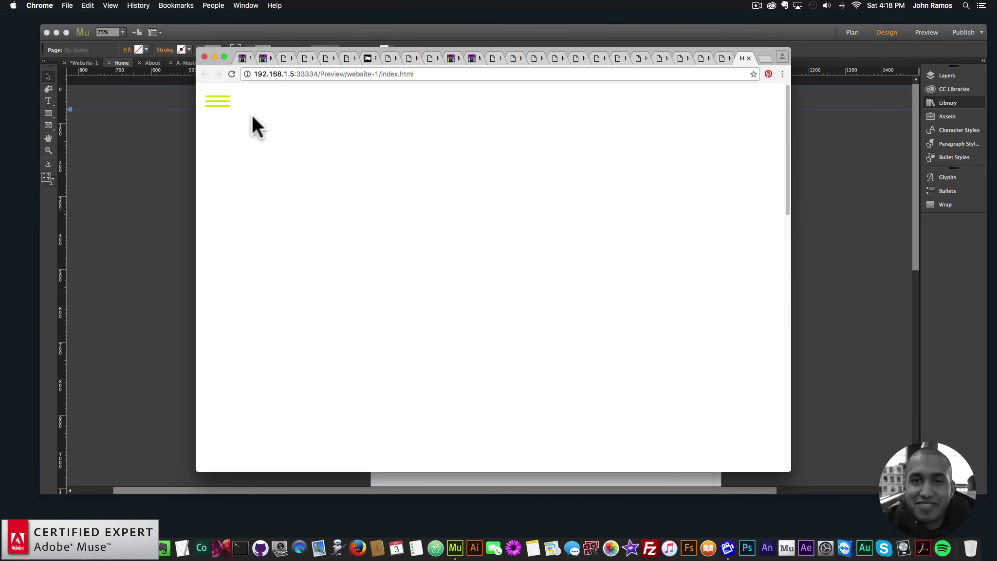
click(218, 101)
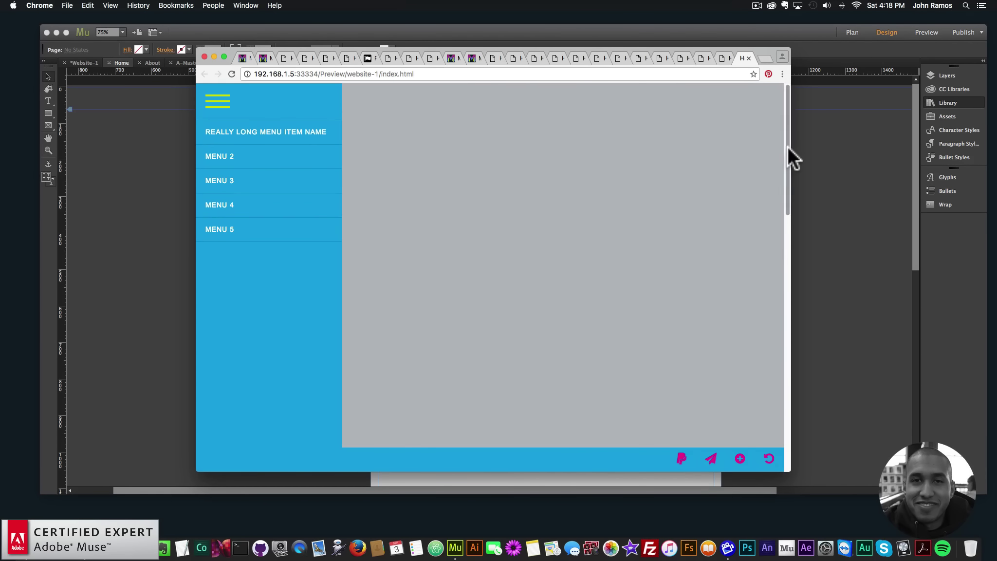
drag(788, 146, 271, 147)
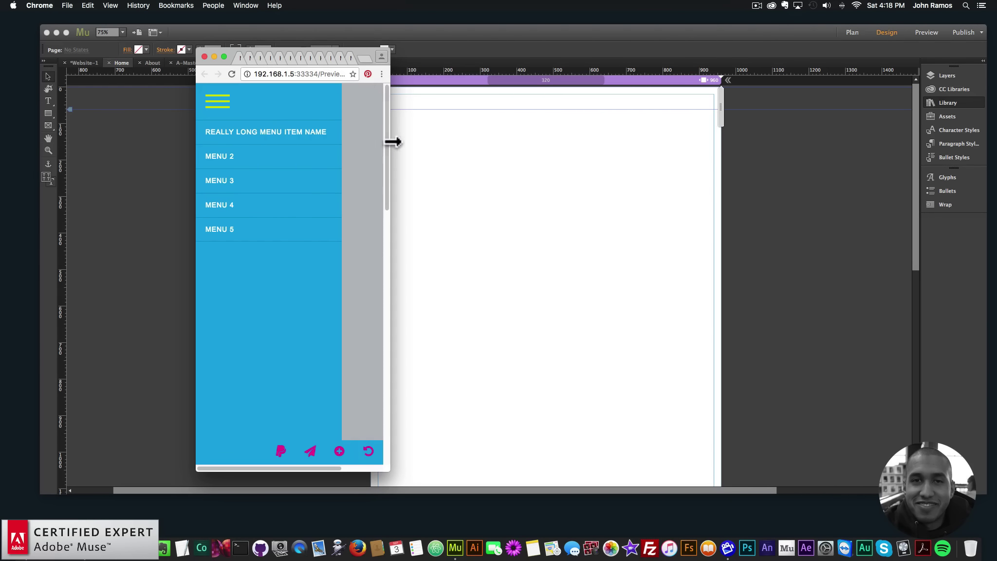
drag(394, 143, 715, 140)
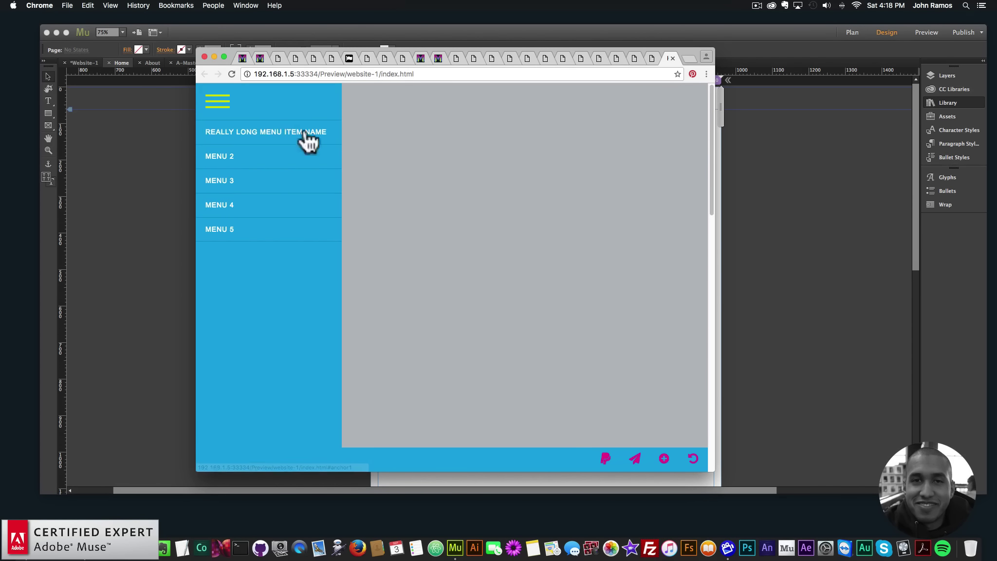
click(96, 172)
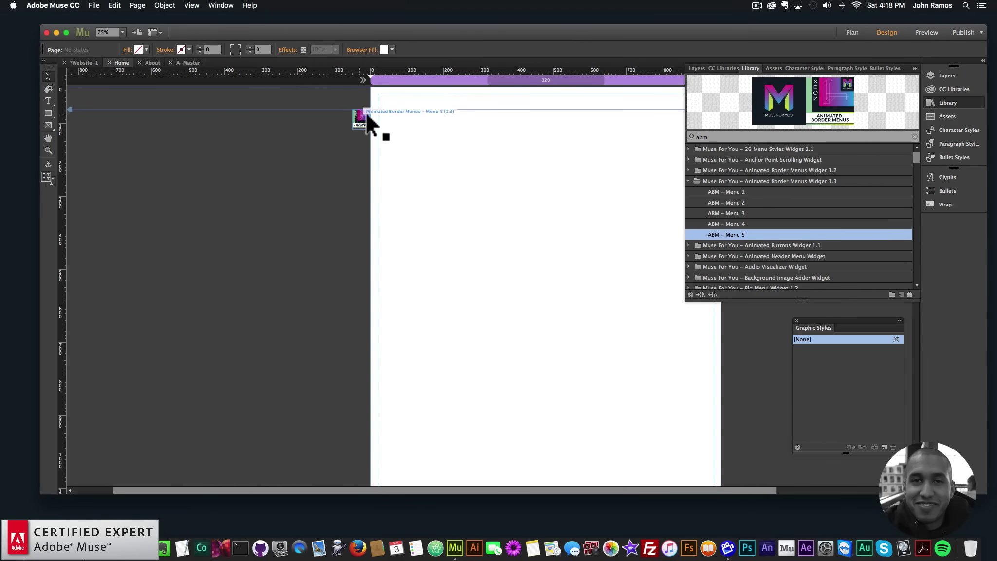
Set the Menu 5 widget's menu item text alignment to Center and check the setting in its options.
drag(367, 115, 366, 115)
click(415, 339)
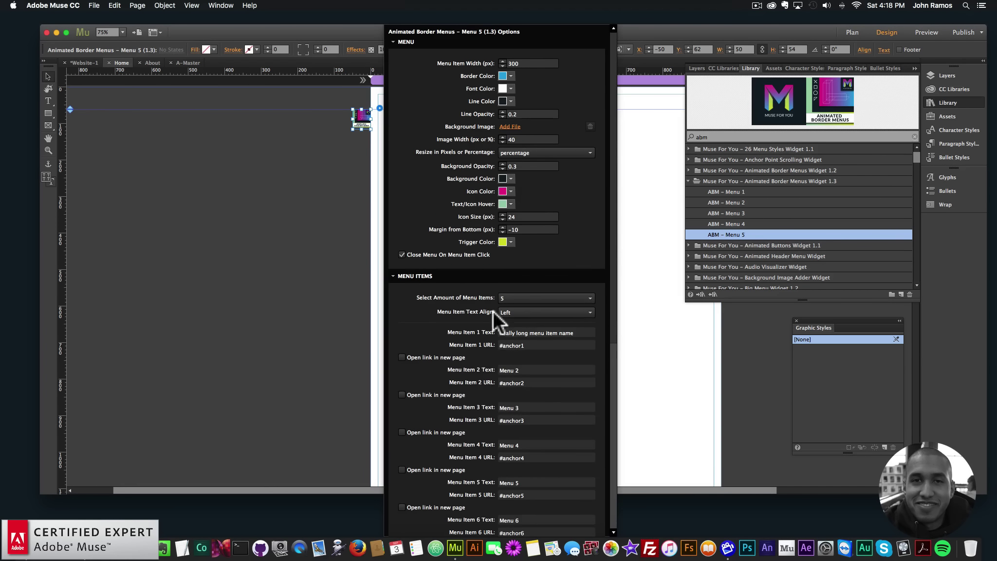
click(520, 313)
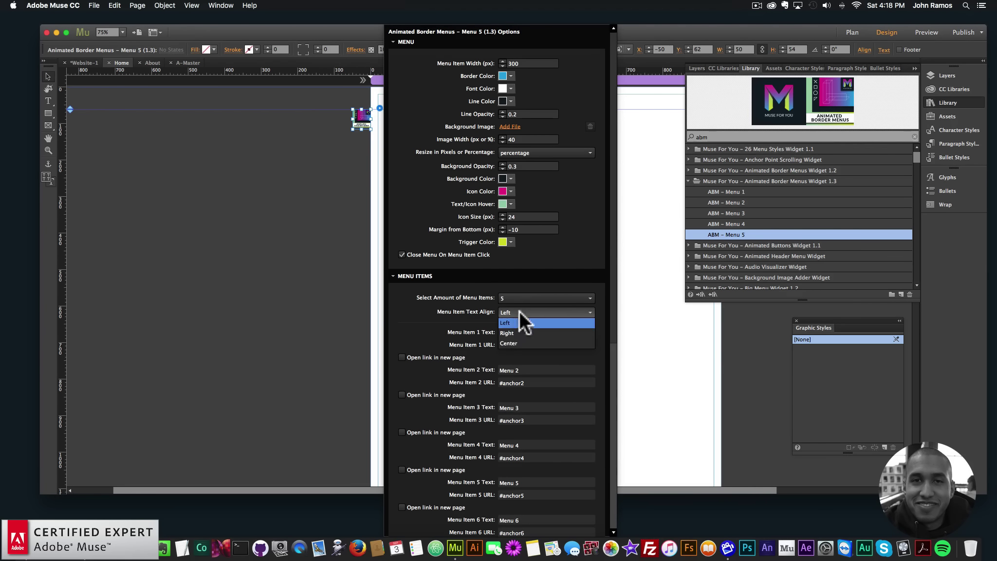
click(510, 339)
click(297, 267)
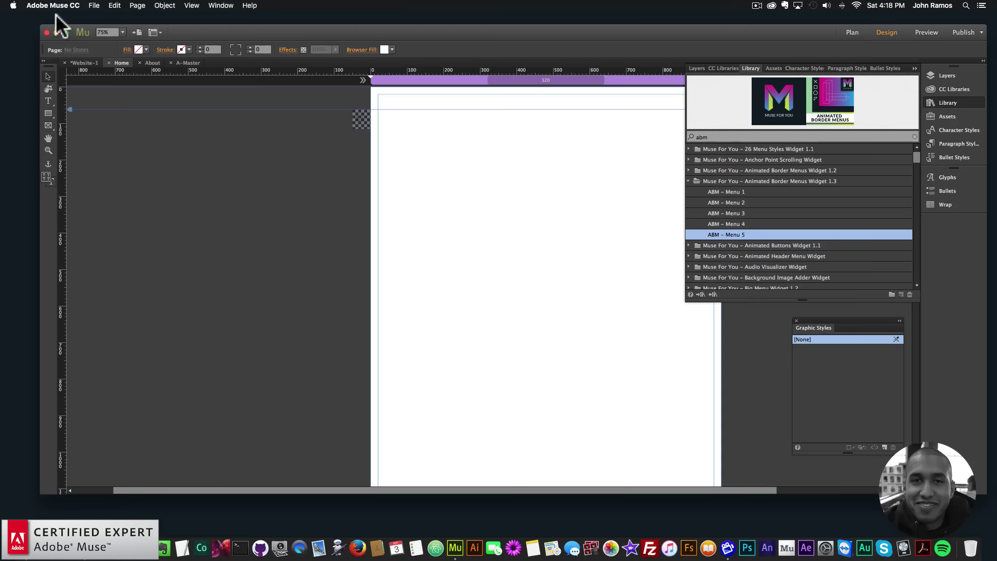
click(365, 119)
click(380, 108)
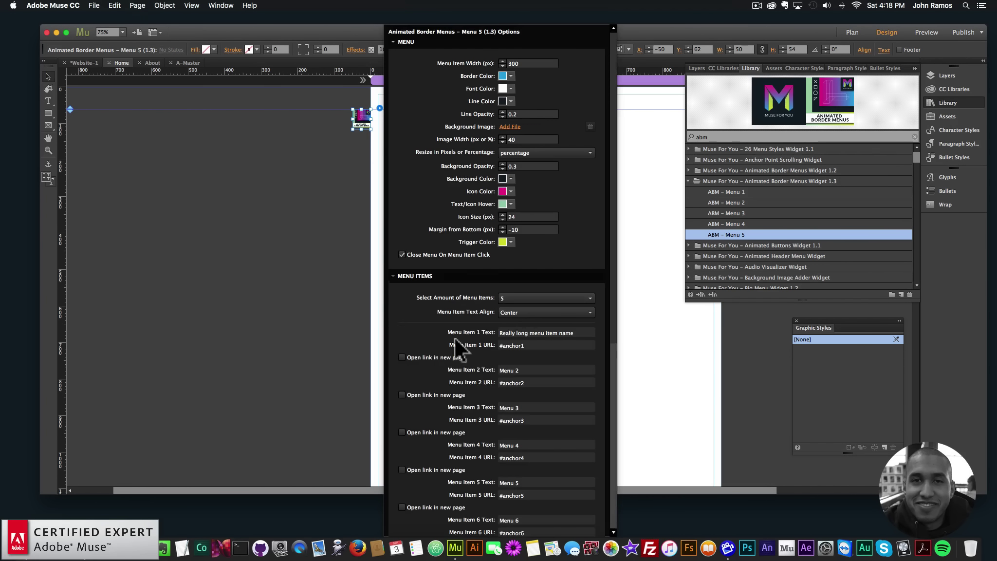
click(204, 207)
Preview the page in the browser to check the menu item text alignment and bottom icons, and return to Adobe Muse.
click(94, 5)
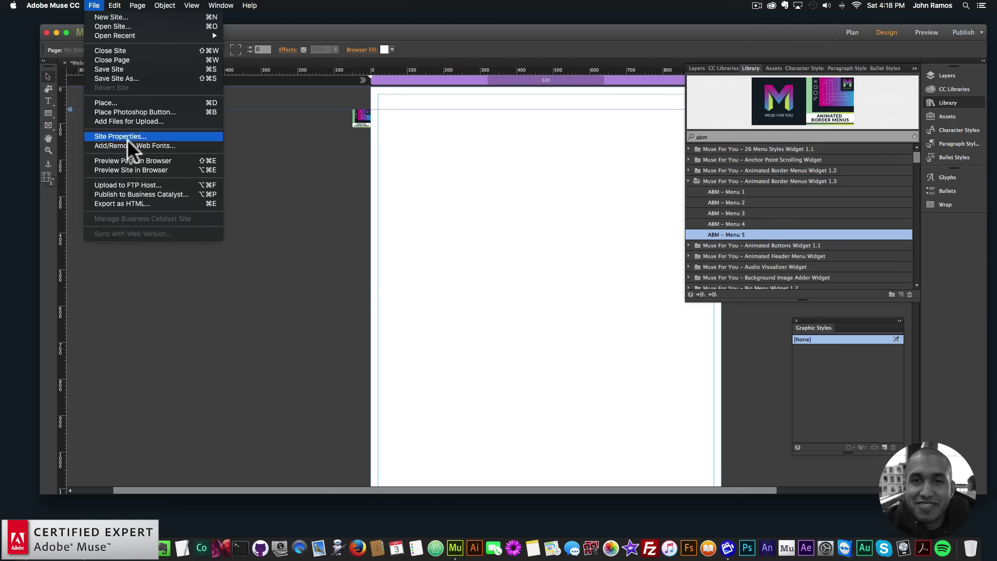
click(128, 160)
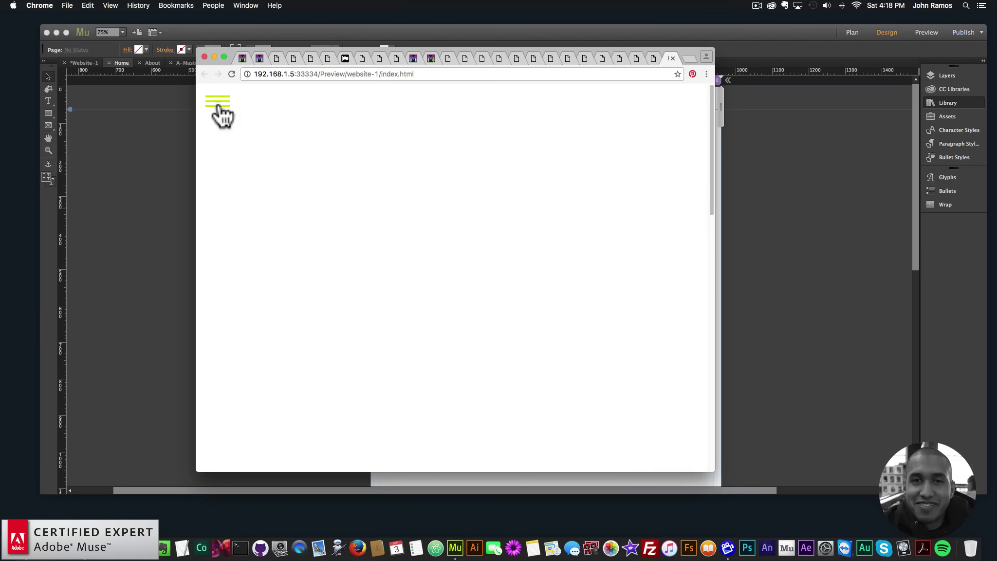
click(218, 102)
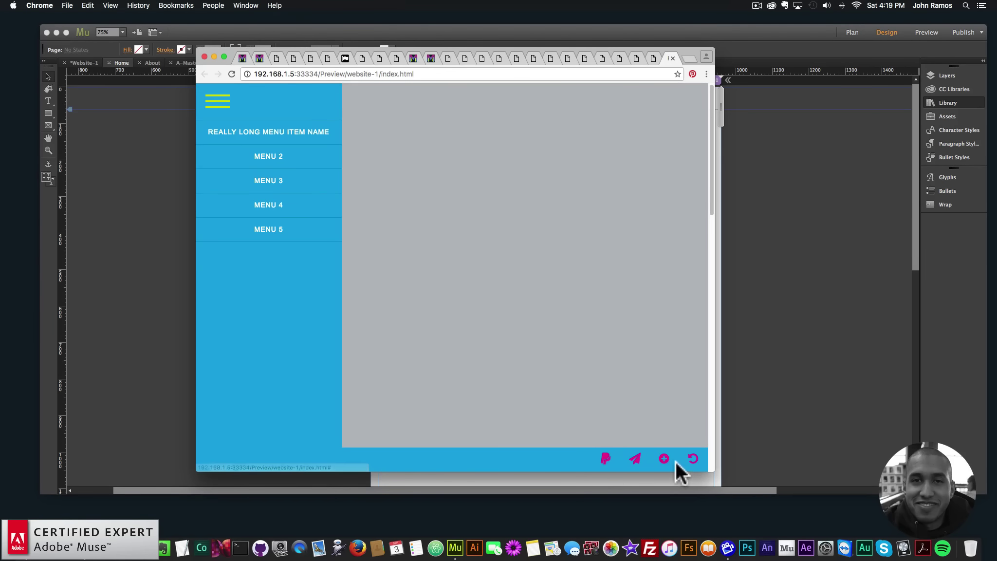
click(163, 228)
Set the Menu 5 widget's amount of menu icons to 0.
drag(347, 115, 348, 116)
click(380, 108)
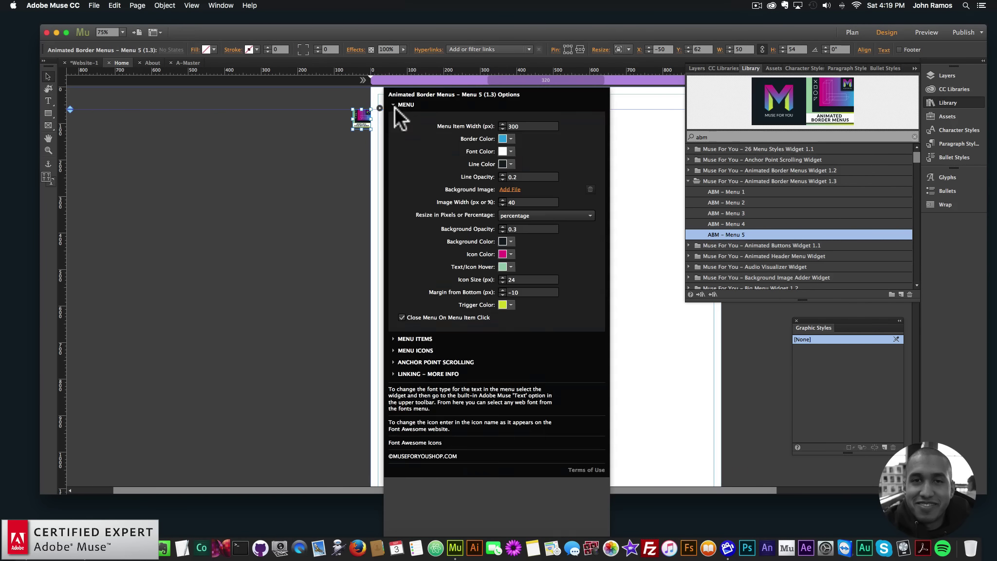
click(418, 351)
click(526, 310)
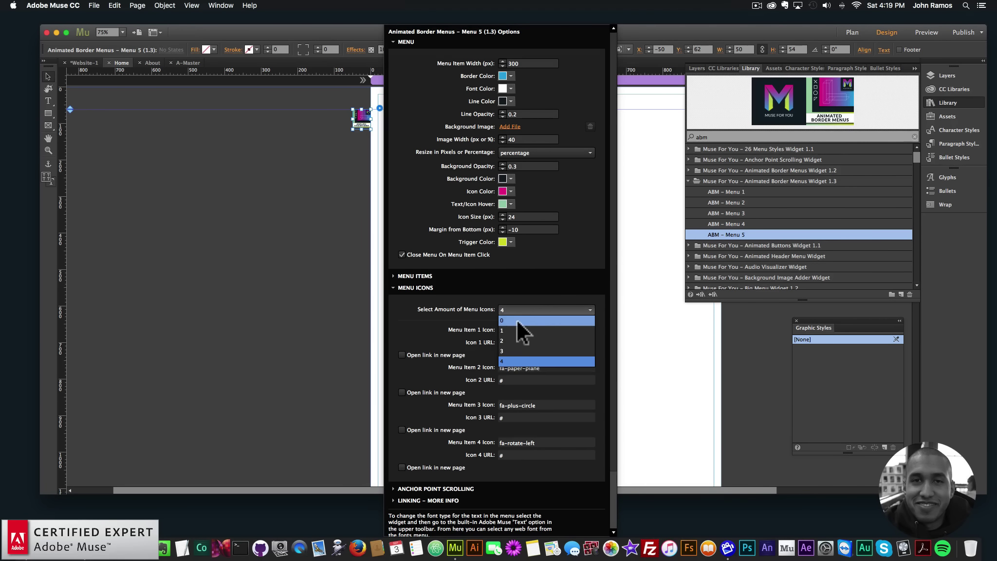
click(515, 320)
click(262, 258)
Preview the page in the browser and open the menu to check the bottom border without icons.
click(94, 6)
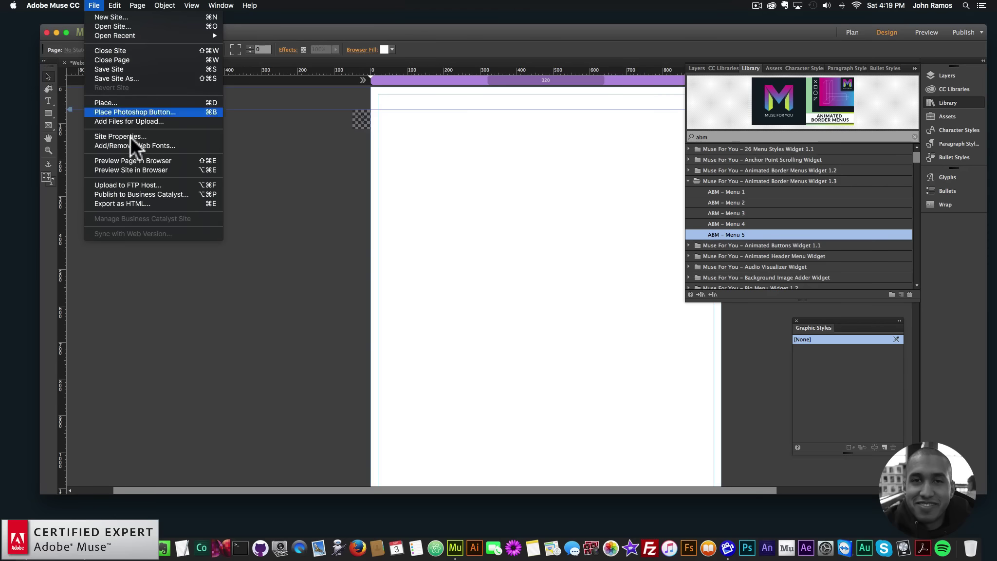
click(134, 160)
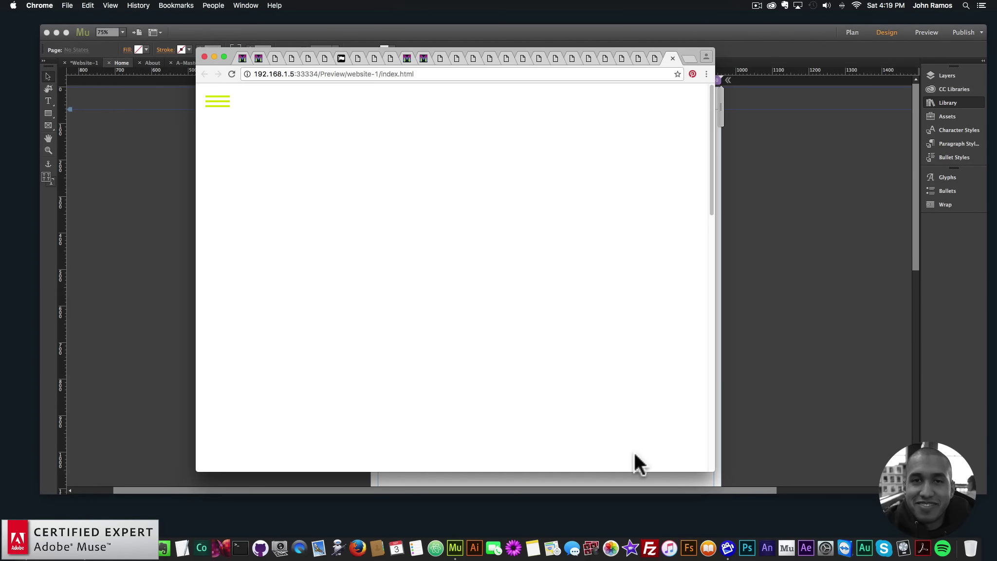
click(217, 101)
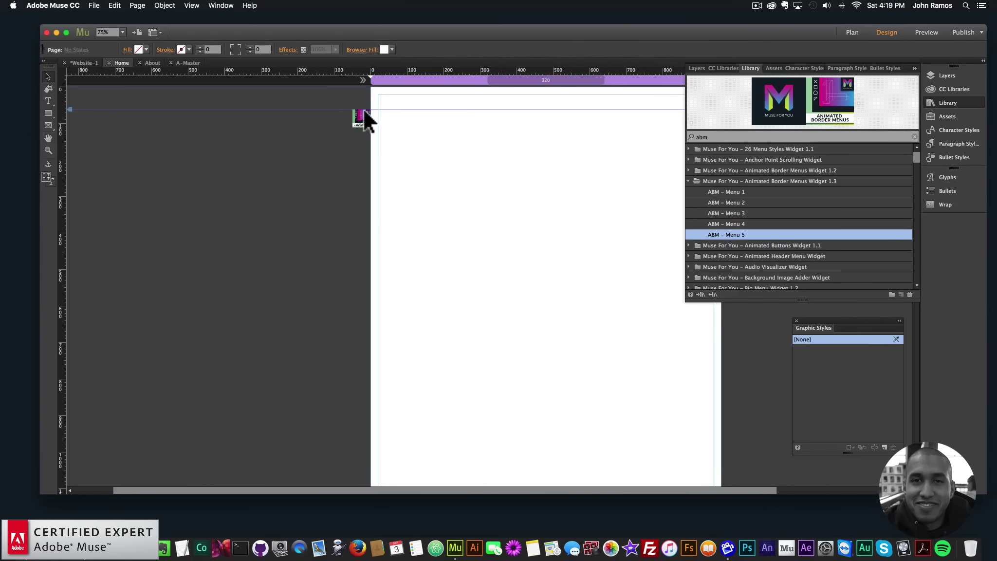
Review the icon name and URL settings in the Menu 5 widget's options.
click(363, 108)
click(379, 108)
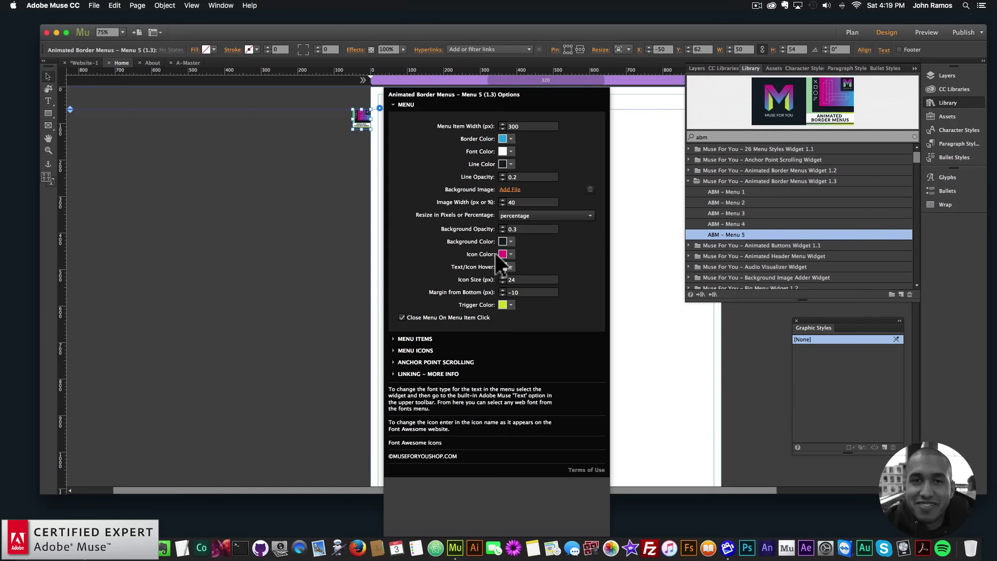
click(417, 351)
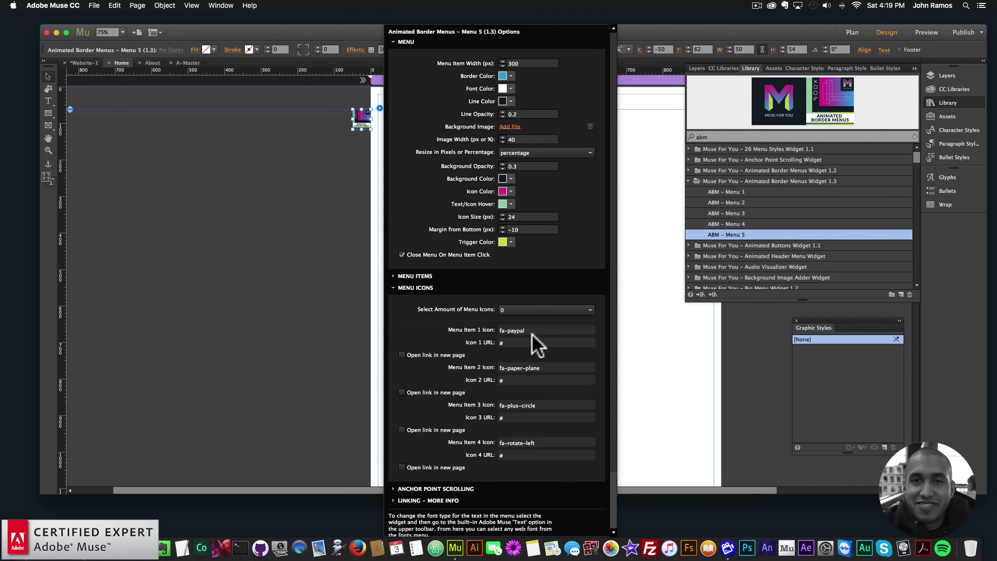
click(413, 287)
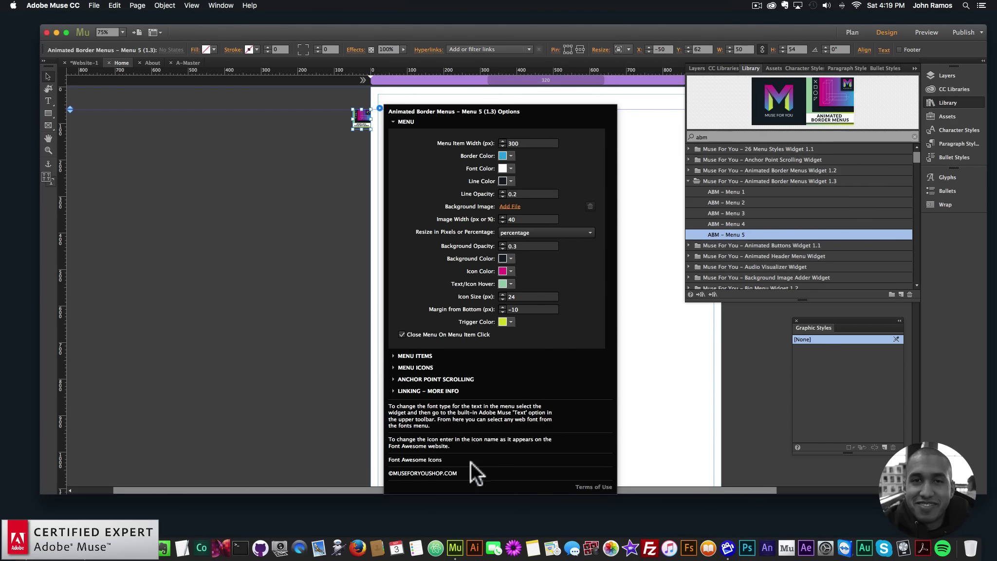
Open the Font Awesome icons page linked from the widget, browse the icon names, and return to Adobe Muse.
click(426, 460)
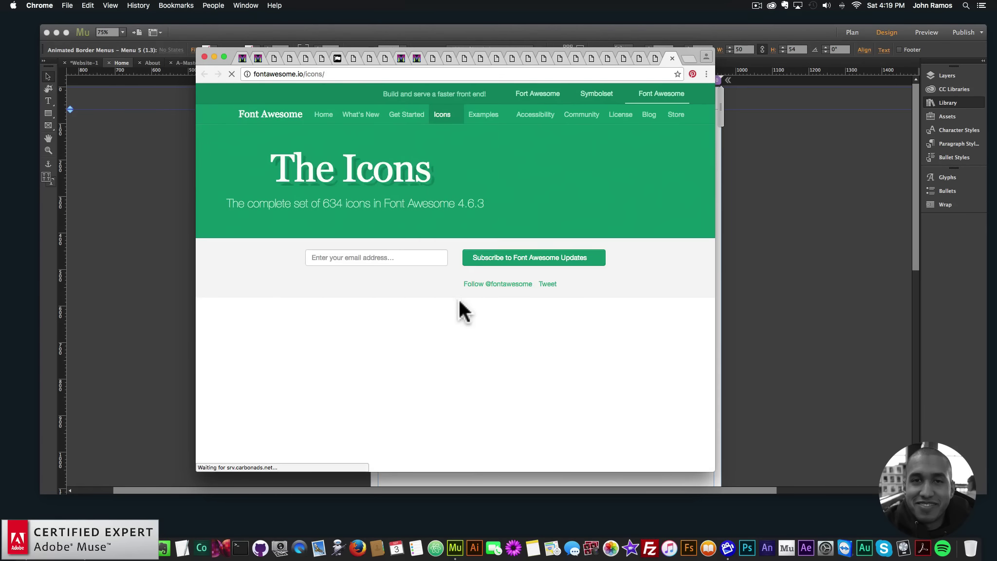
scroll(447, 307, down, 5)
scroll(447, 307, down, 15)
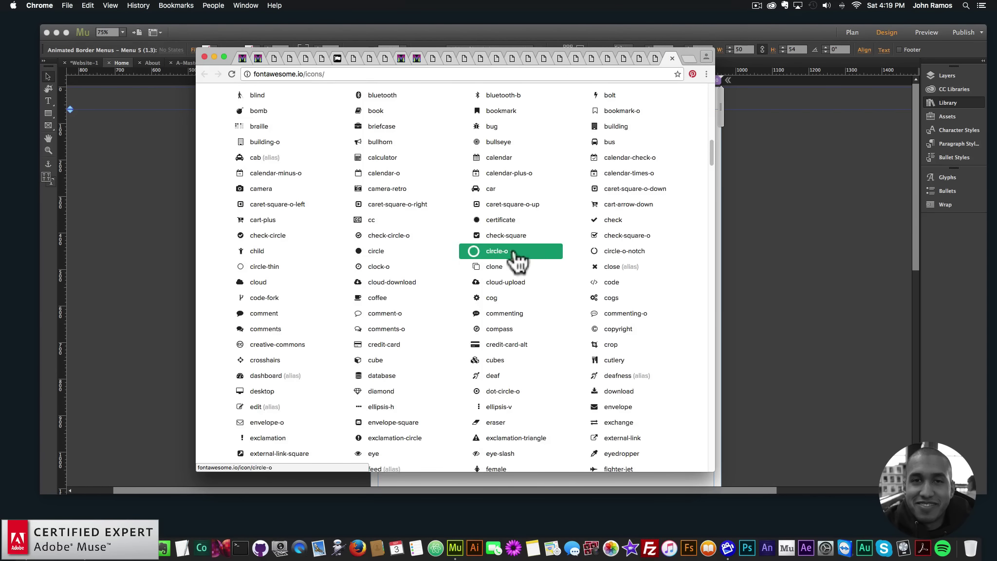
scroll(429, 195, up, 20)
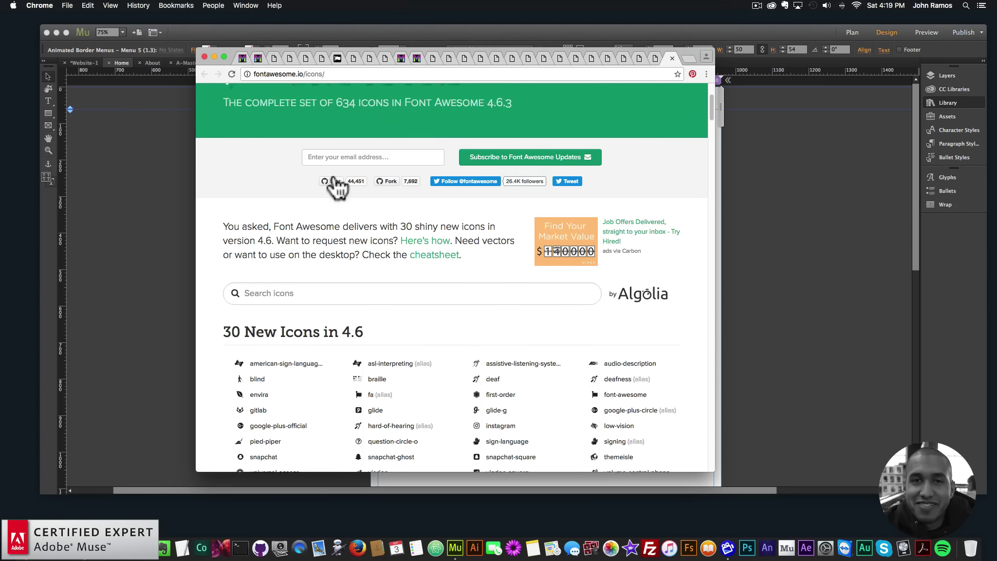
key(super+Tab)
Show the Menu 5 icon settings and highlight the names after the "fa-" prefix for icons 1, 2 and 3.
click(367, 115)
click(380, 107)
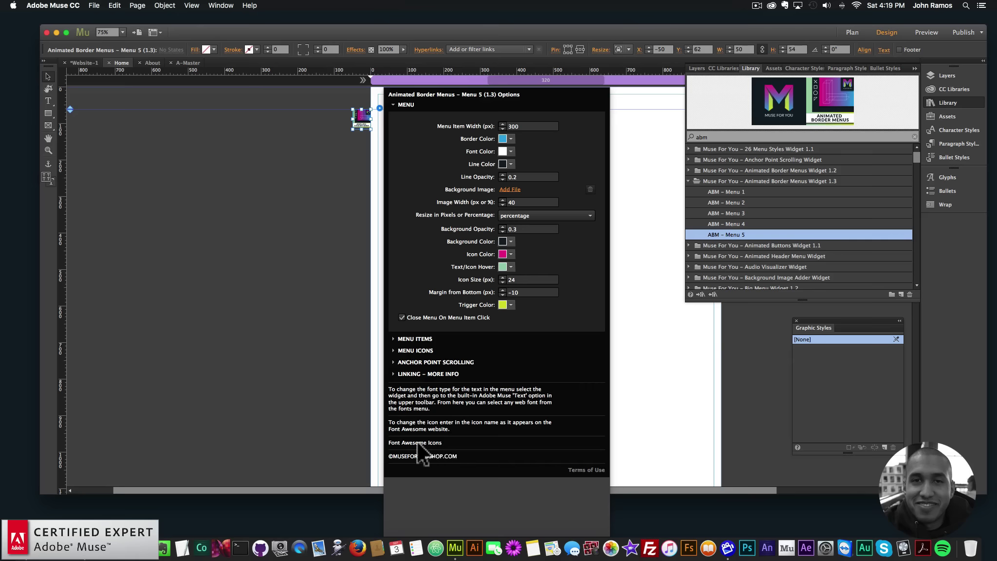
click(421, 348)
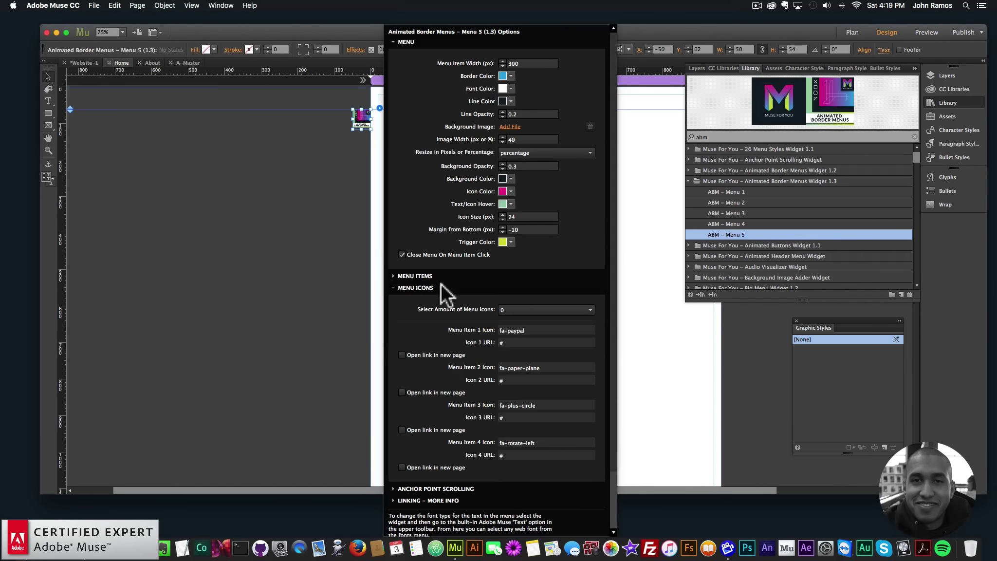
double_click(510, 331)
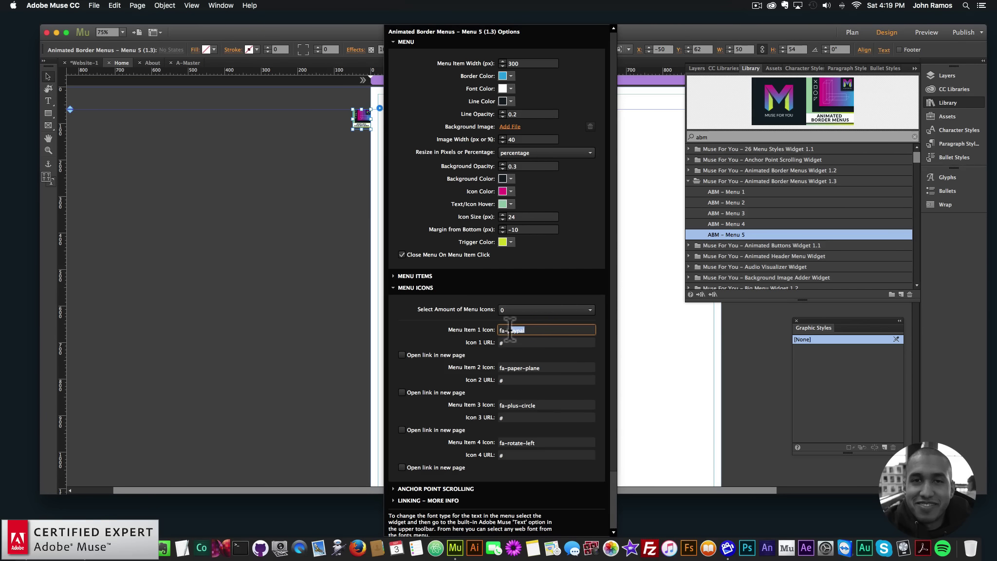
click(505, 330)
drag(508, 329, 539, 330)
drag(507, 368, 561, 368)
drag(508, 405, 549, 405)
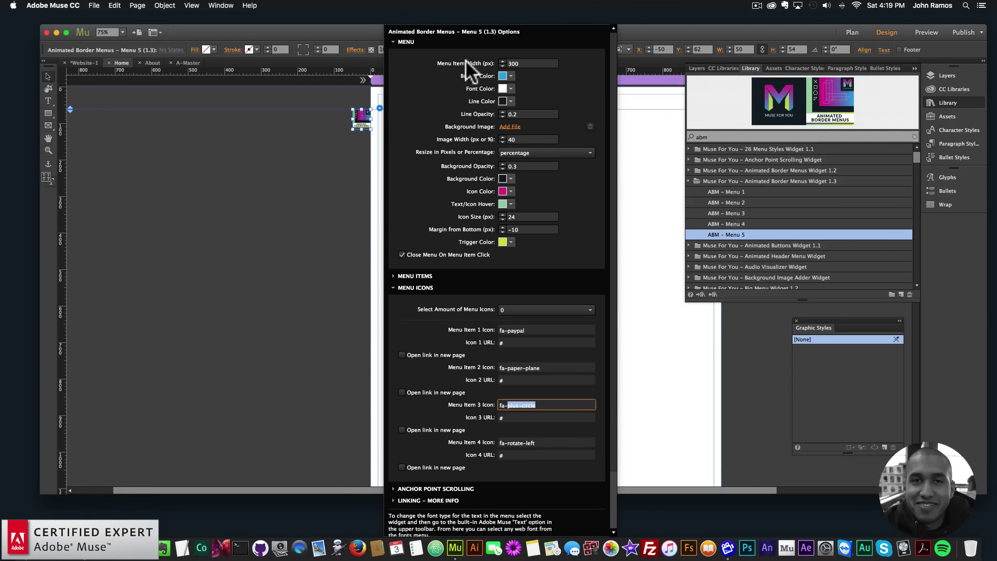
Review the Menu 5 general settings, collapse the icon settings, and expand the linking information.
click(506, 63)
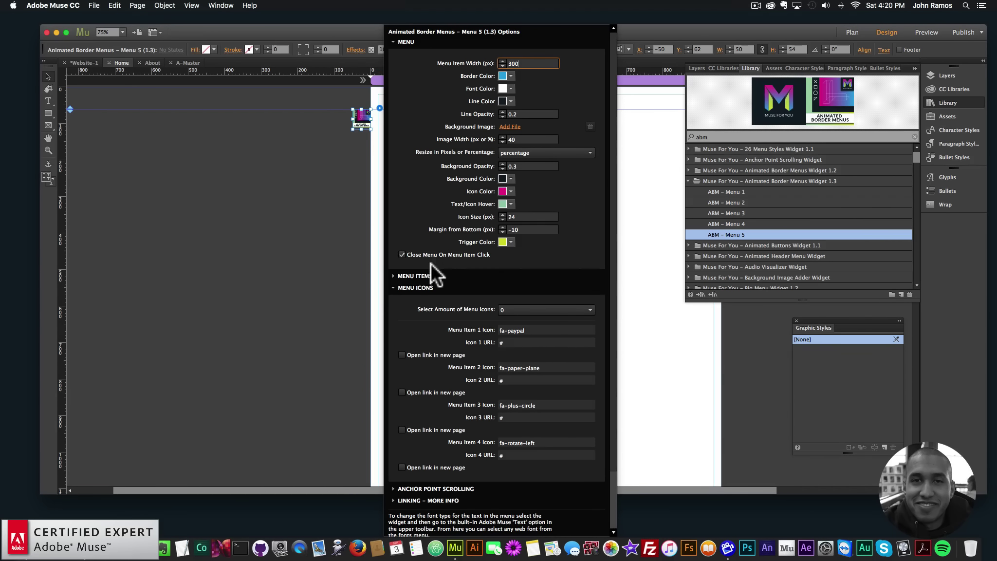
click(401, 254)
click(447, 288)
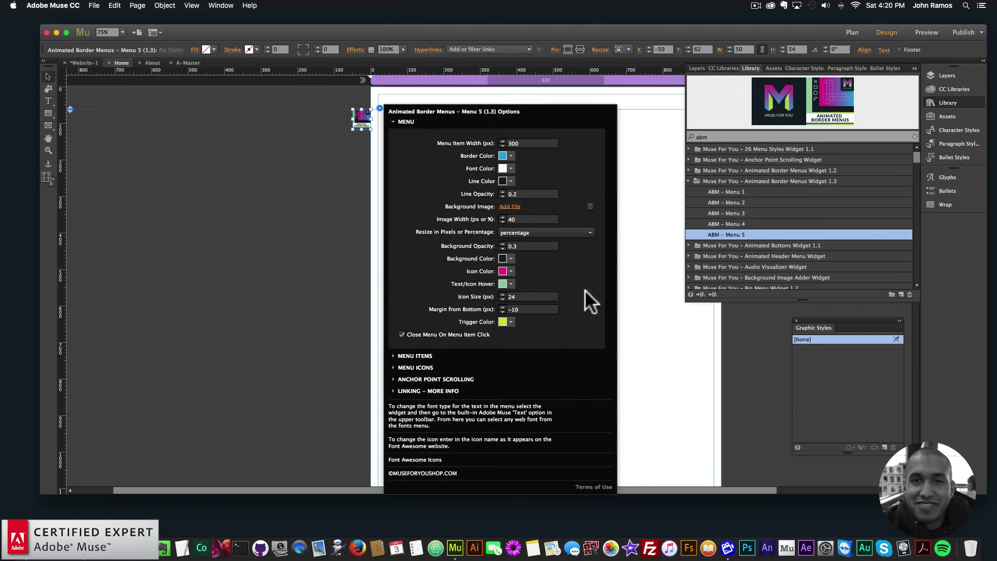
click(437, 391)
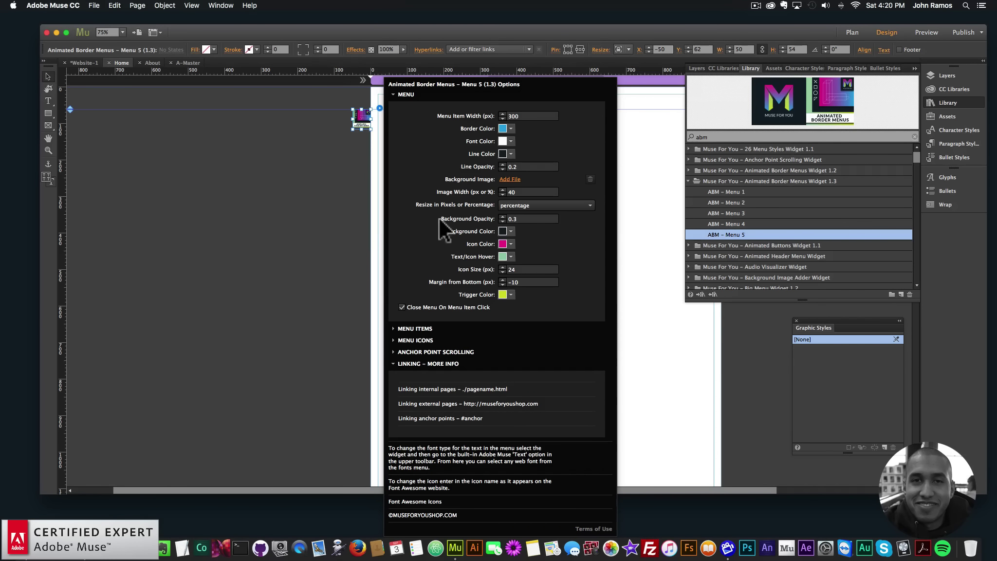
Close the Menu 5 widget's options and set the widget's text size to 14.
click(309, 151)
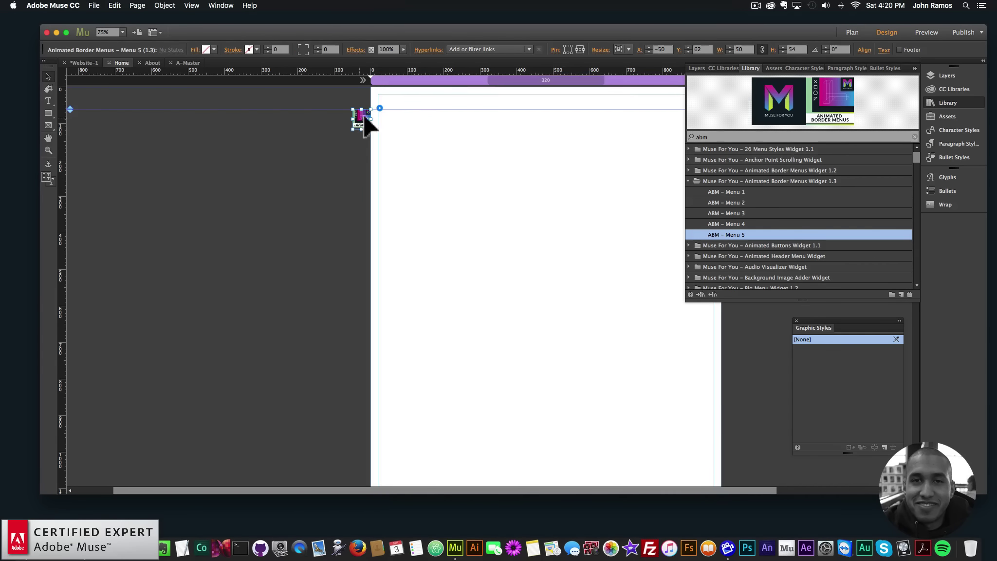
click(886, 50)
click(923, 83)
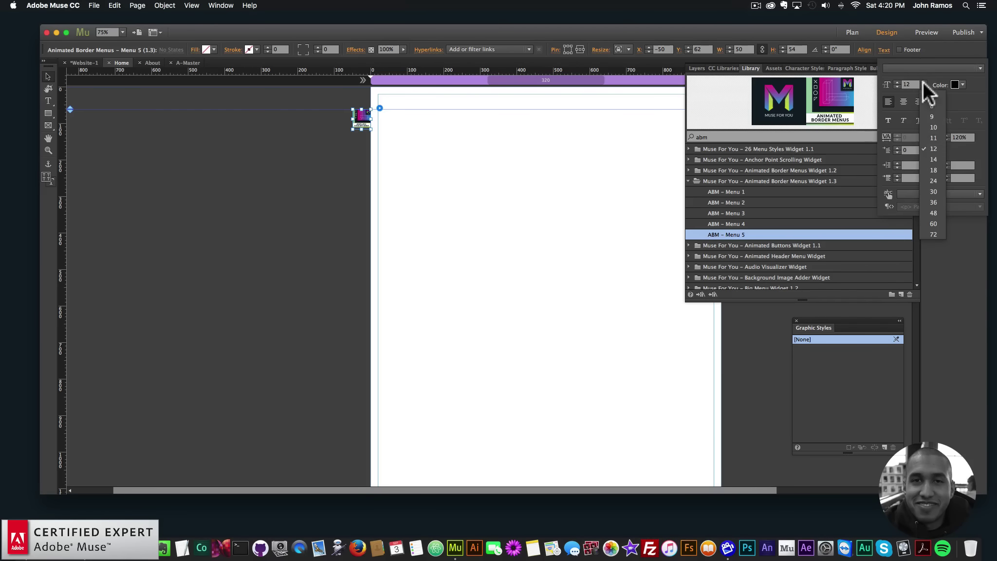
click(932, 159)
Preview the page in the browser, open the menu to check the item text, and return to Adobe Muse.
click(94, 6)
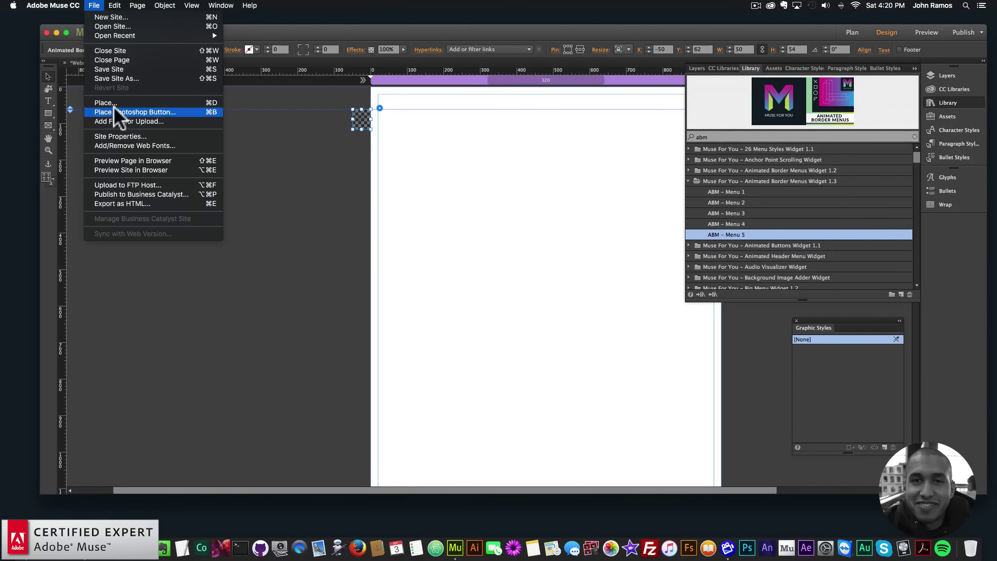
click(125, 159)
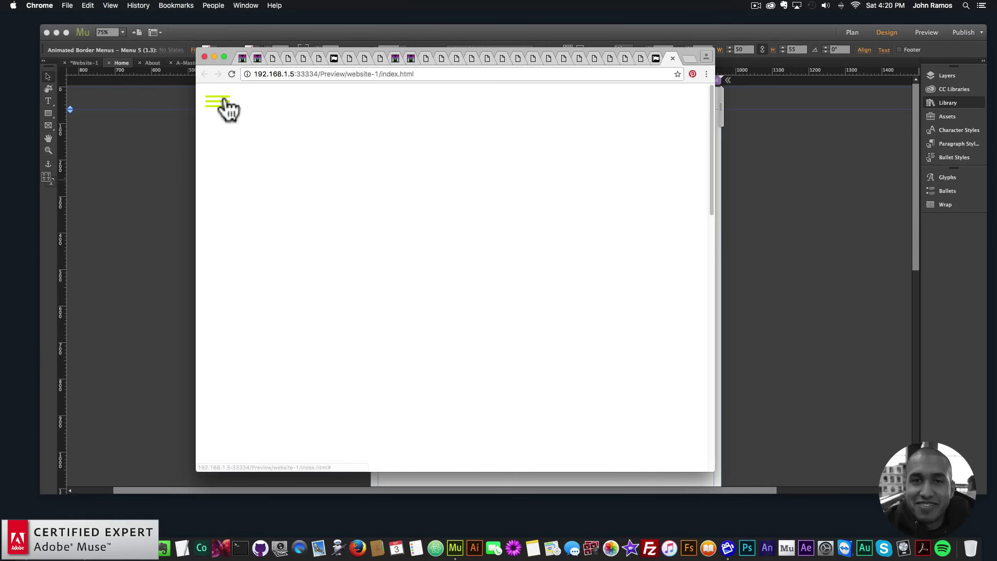
click(224, 101)
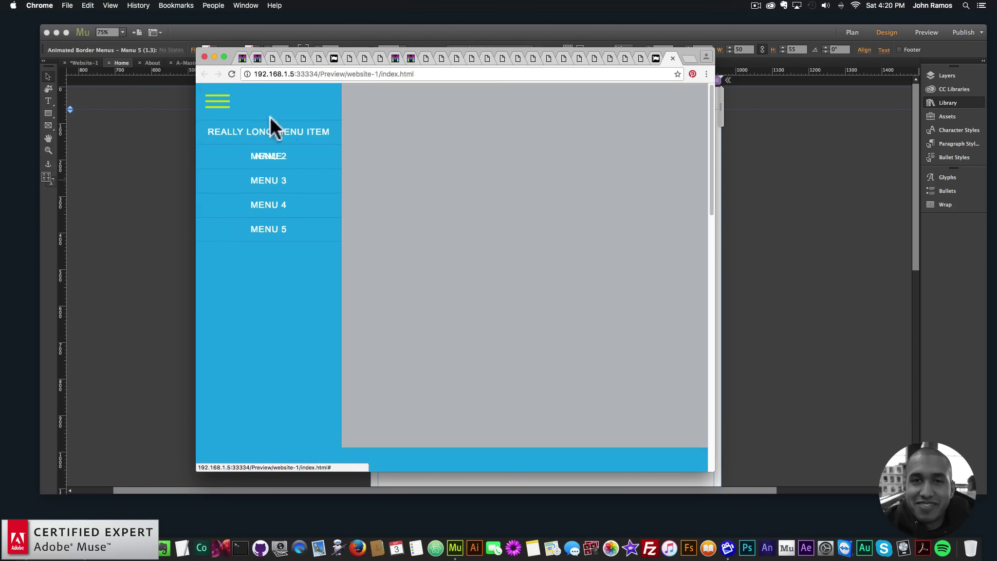
click(154, 178)
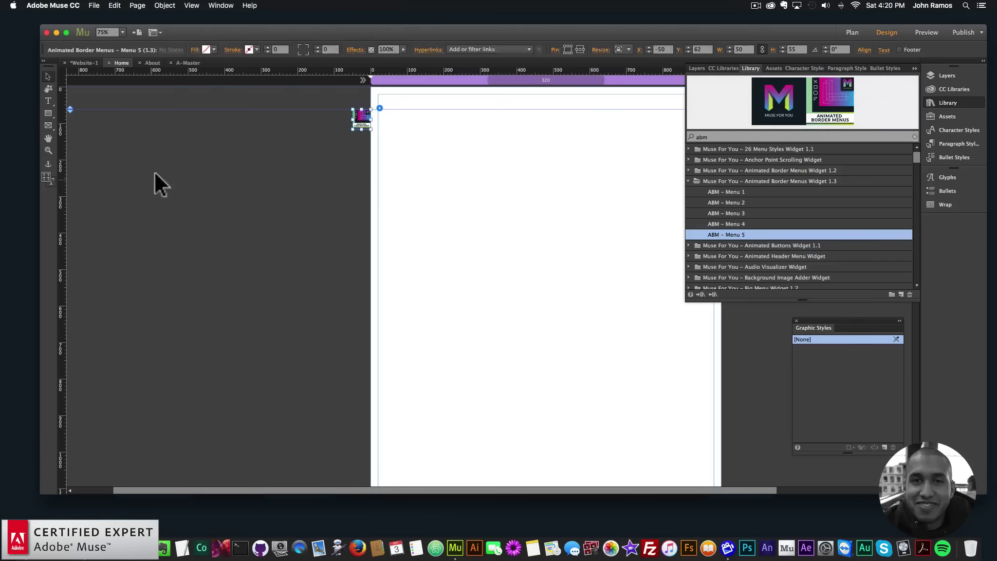
In the Menu 5 widget's menu item settings, change the text of menu item 1 to "Long menu item name".
click(380, 107)
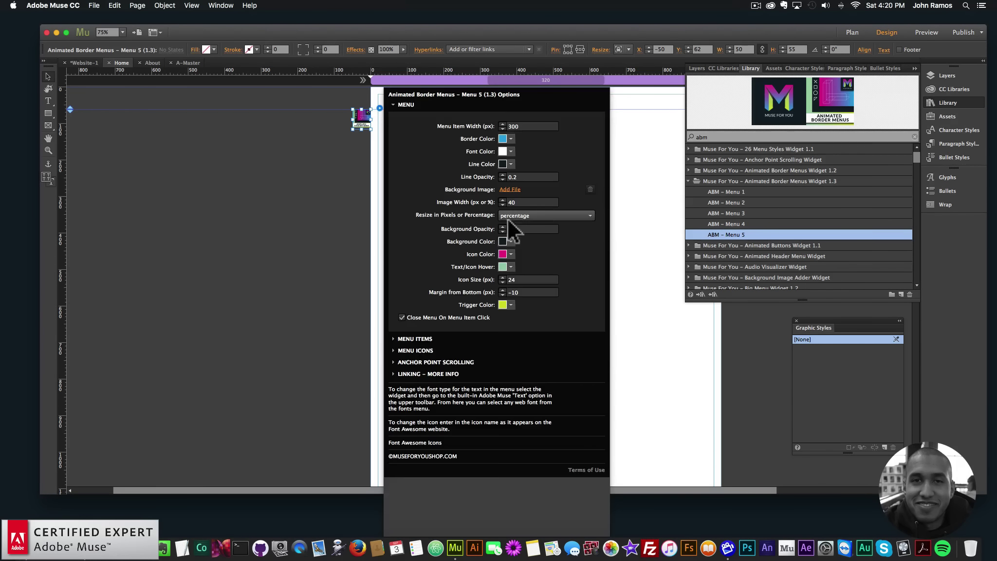
click(417, 339)
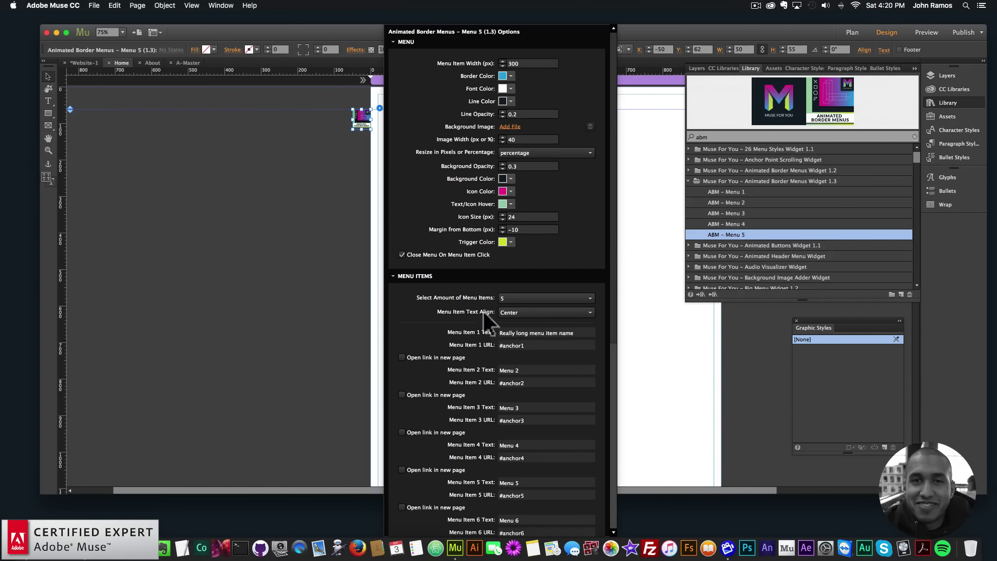
click(514, 332)
drag(515, 333, 477, 327)
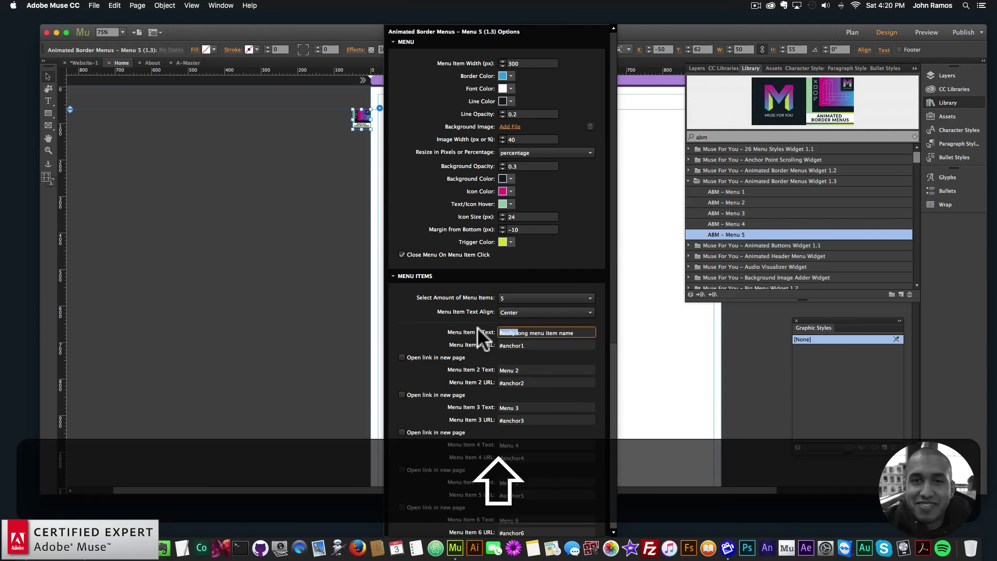
text(L)
key(Return)
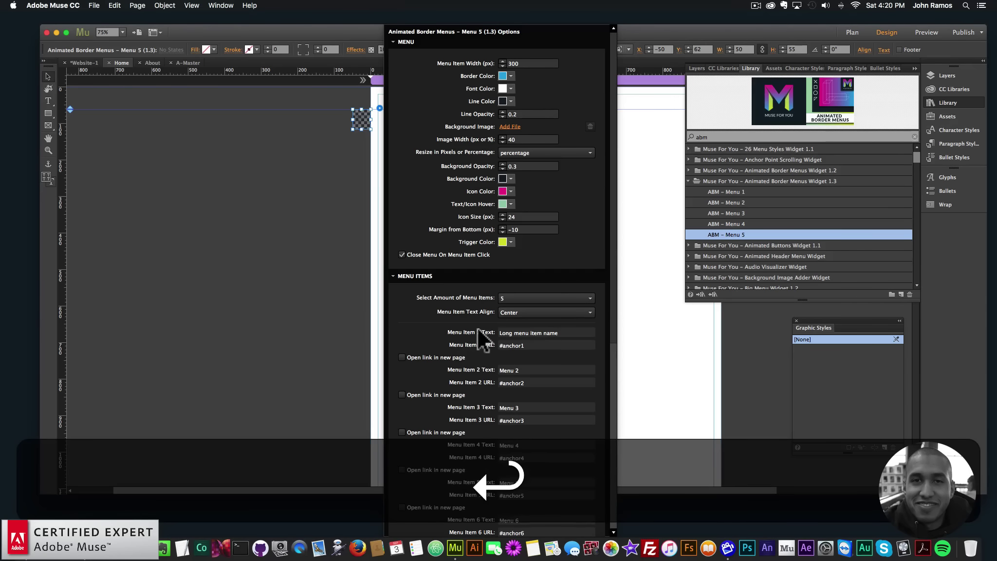
Preview the page in the browser again, open and close the menu to check the shortened item name, and return to Adobe Muse.
click(94, 6)
click(109, 160)
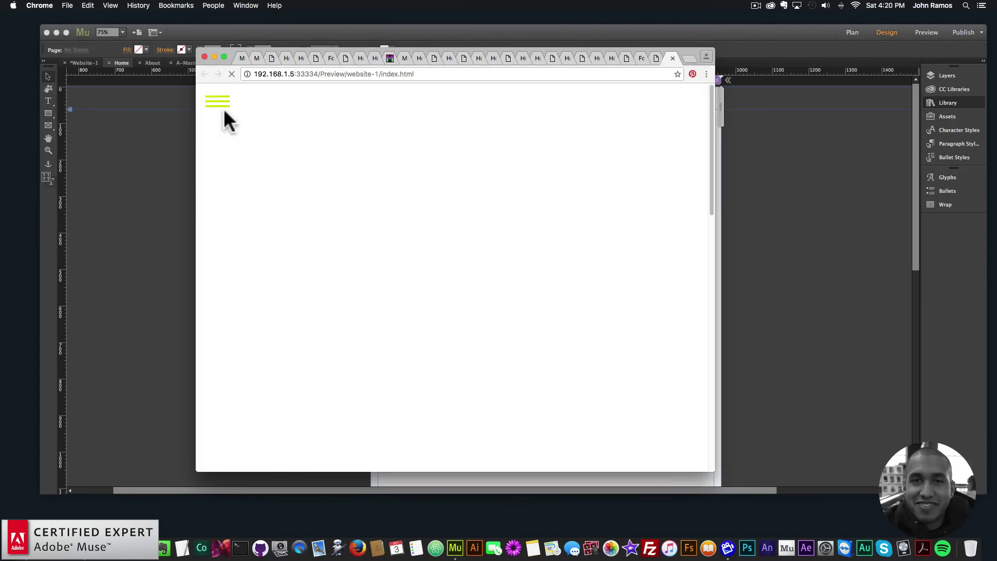
click(218, 102)
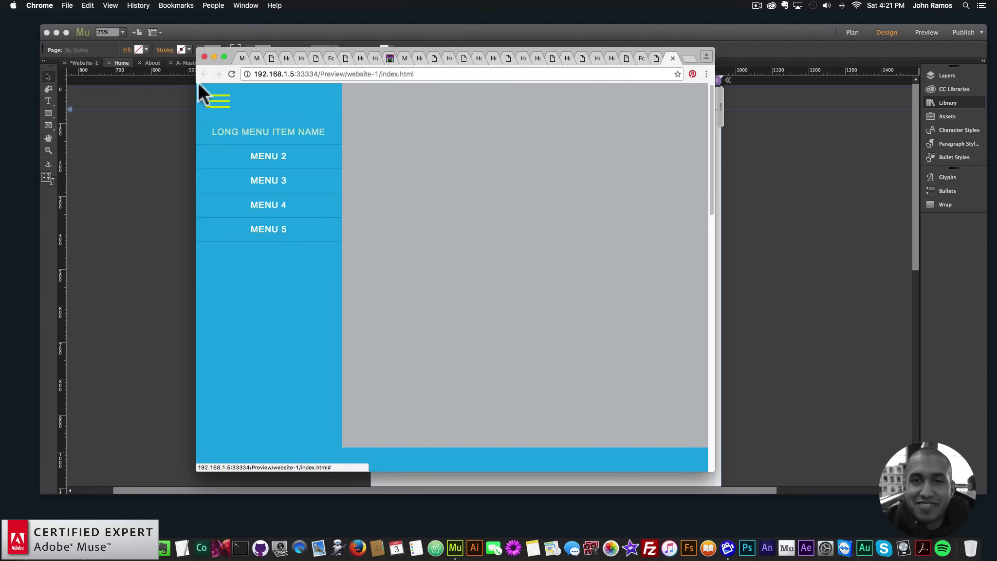
click(218, 102)
click(143, 130)
click(354, 119)
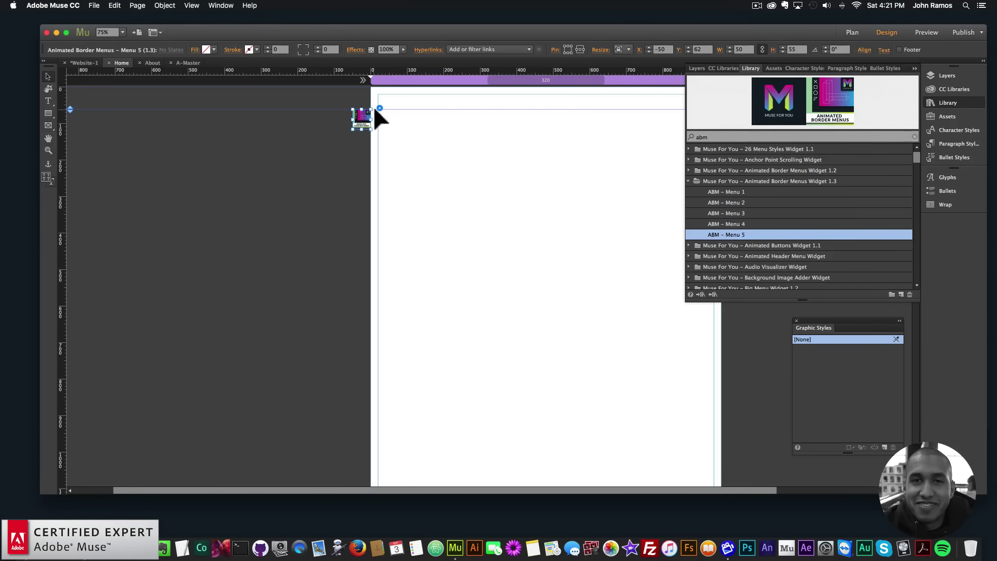
Look over the Menu 5 widget's options once more and close them.
click(380, 108)
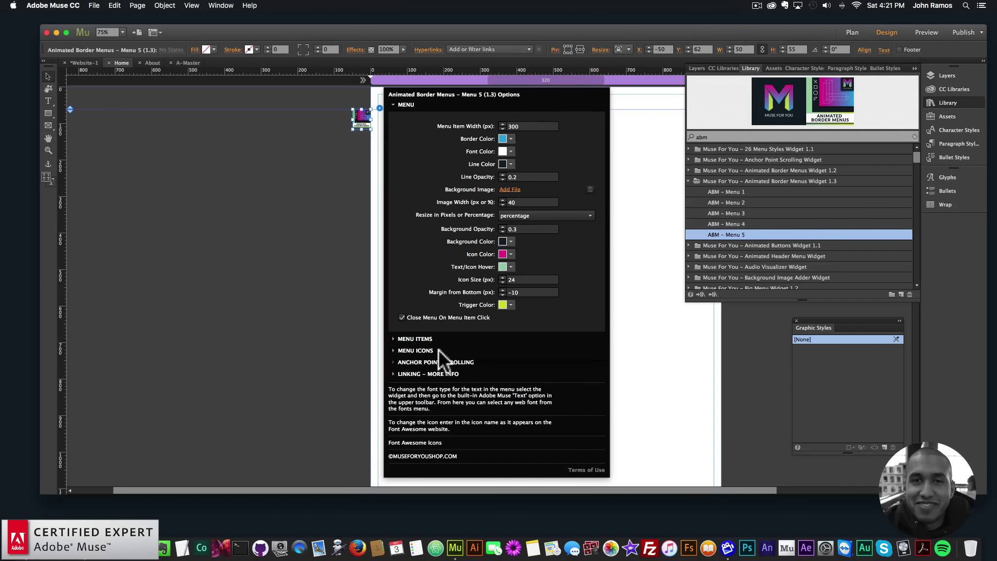
click(321, 216)
click(364, 118)
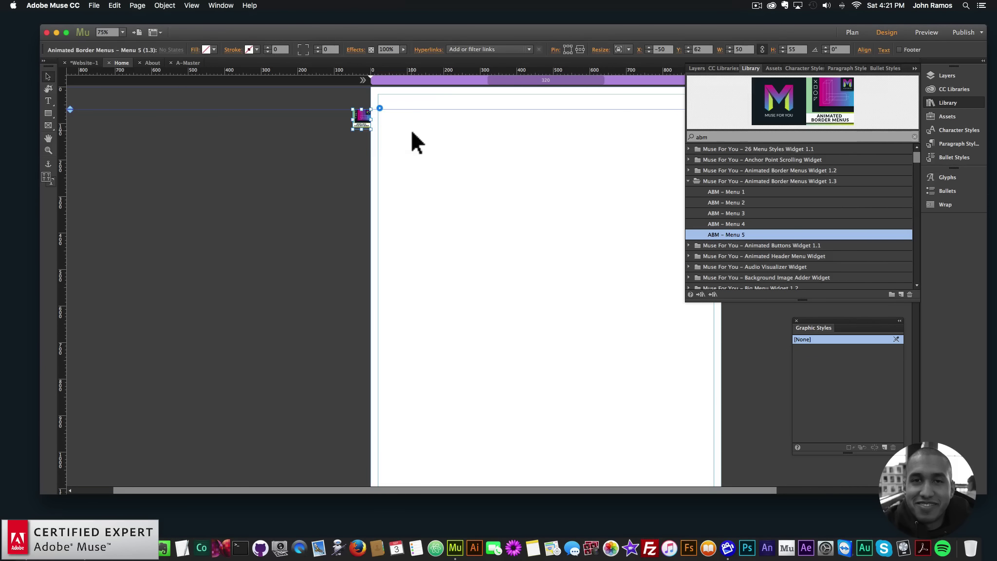
click(424, 166)
Switch to Chrome, open museforyou.bigcartel.com in a new tab, and dismiss the promotional pop-up.
click(81, 545)
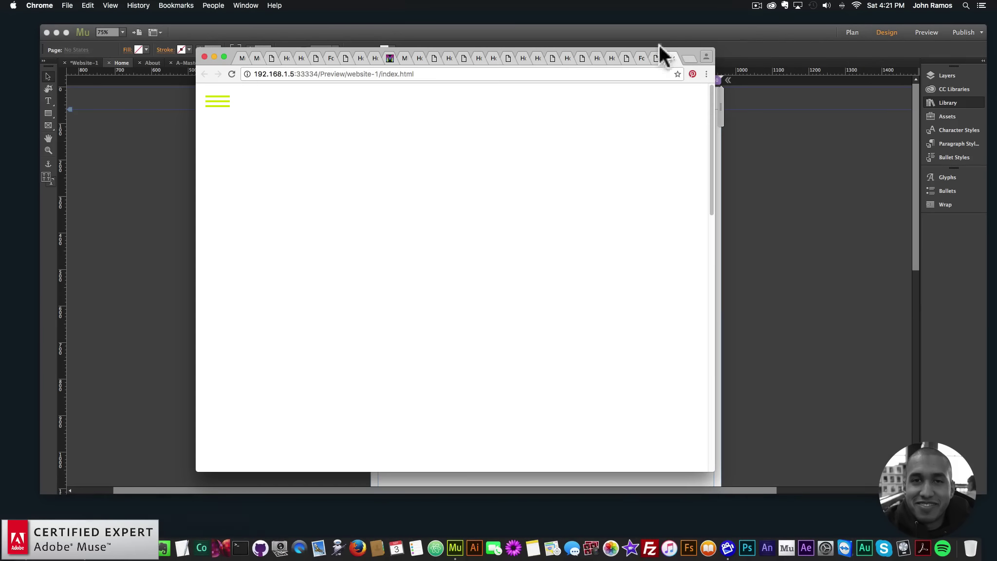
click(689, 59)
text(museforyou)
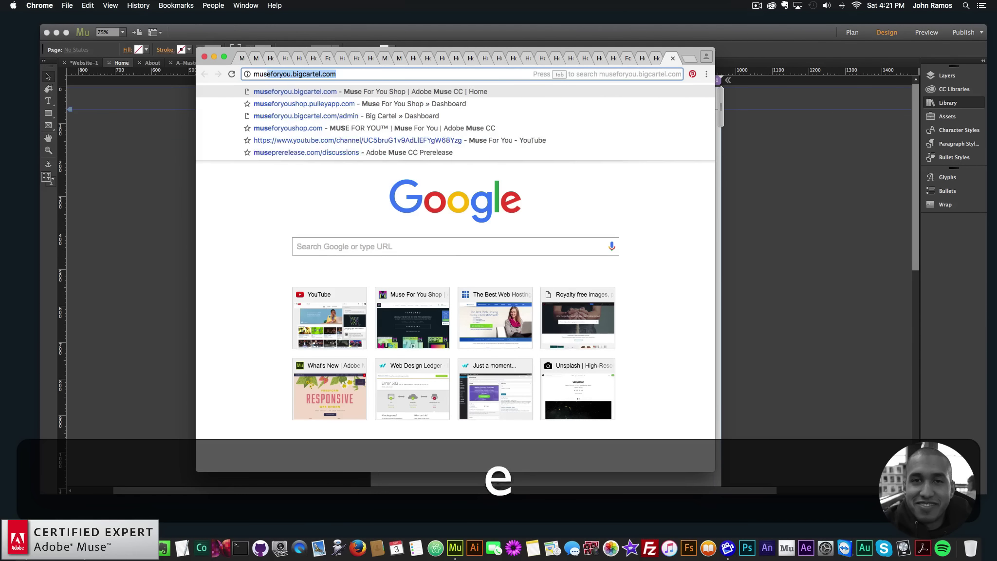
text(shop)
key(Return)
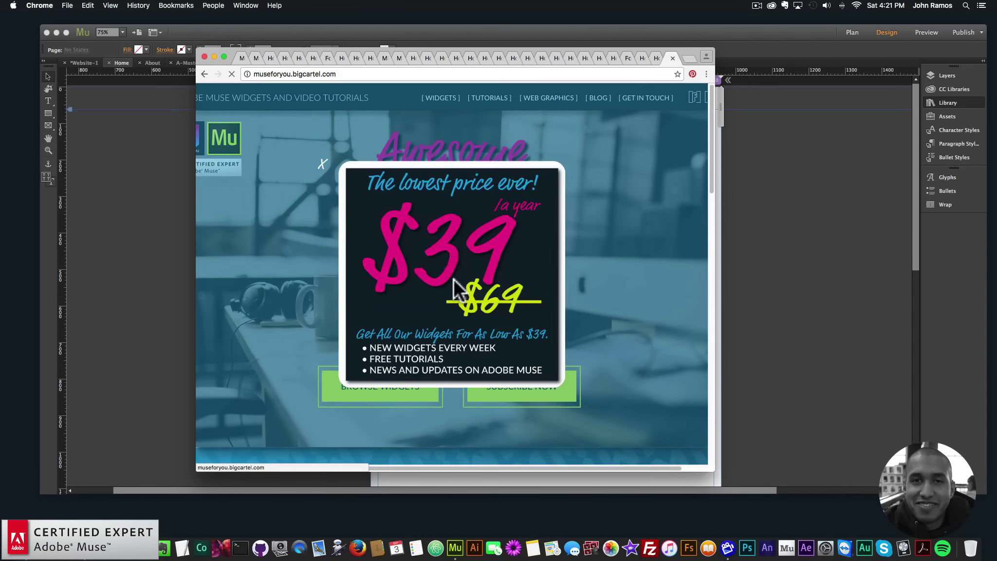
click(461, 289)
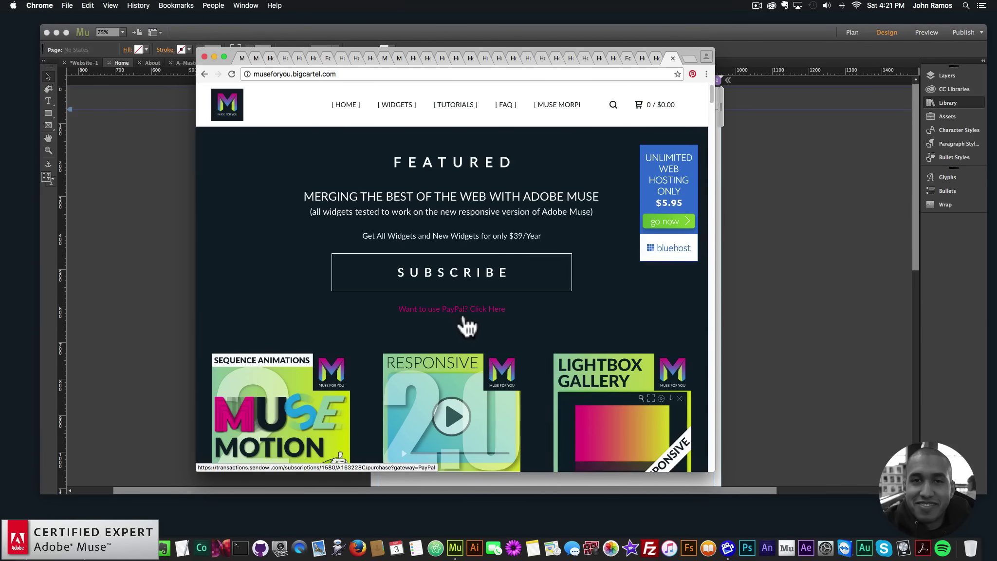
Find the Animated Border Menus Widget among the shop's featured products and open its product page.
scroll(465, 320, down, 10)
scroll(465, 326, down, 20)
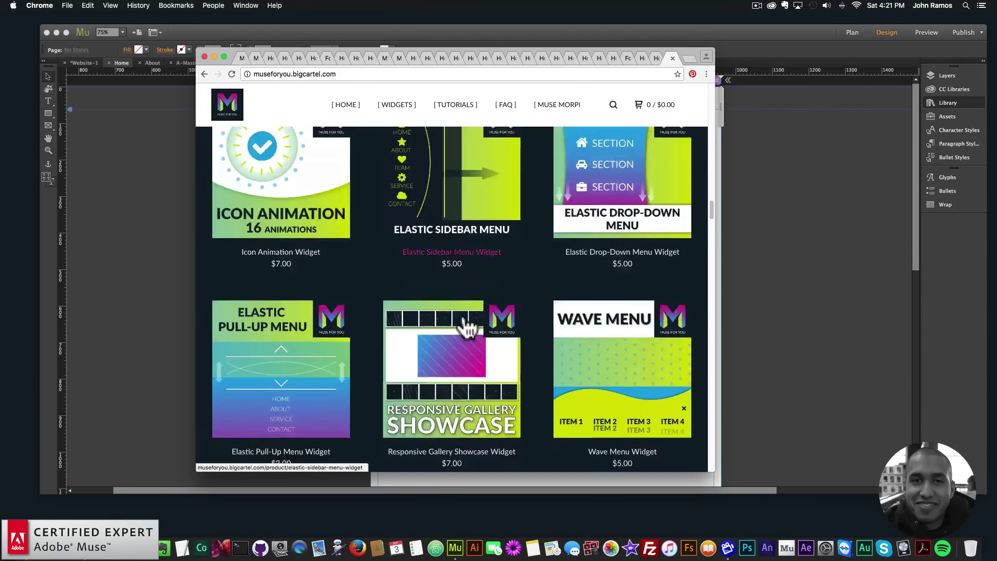
scroll(465, 325, down, 5)
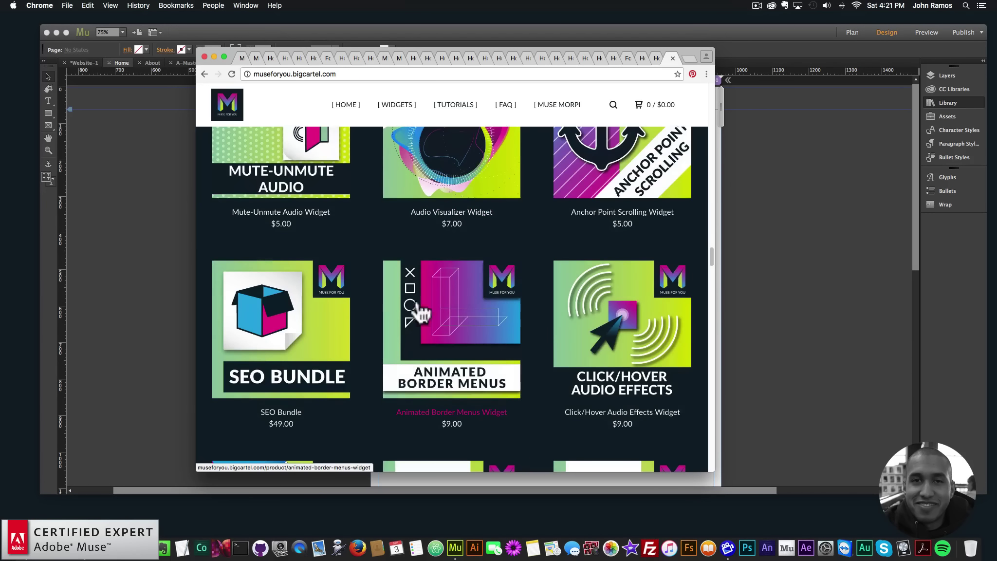
click(480, 339)
Widen the browser window and review the widget's feature list and changelog on the product page.
drag(714, 289, 851, 286)
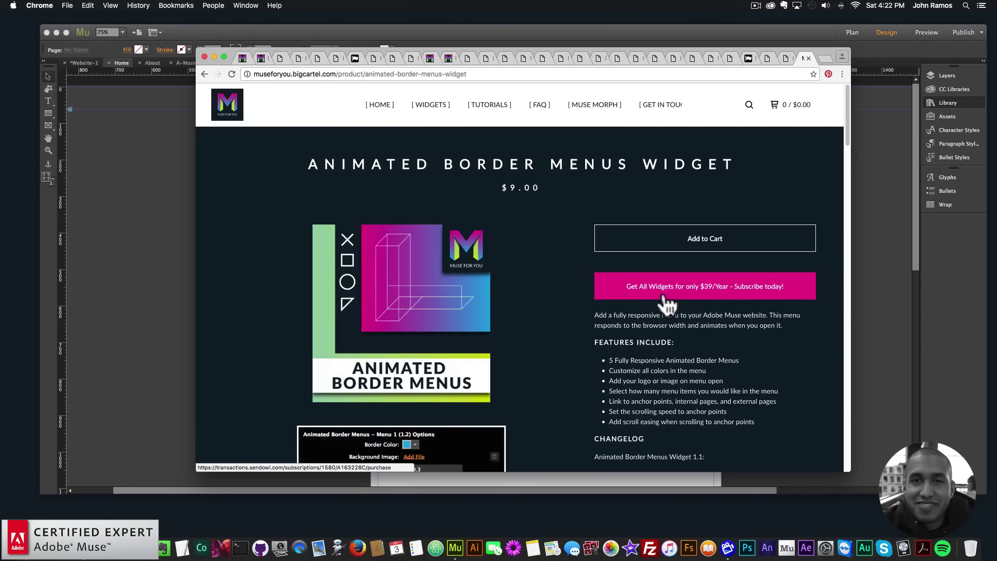
scroll(672, 293, down, 15)
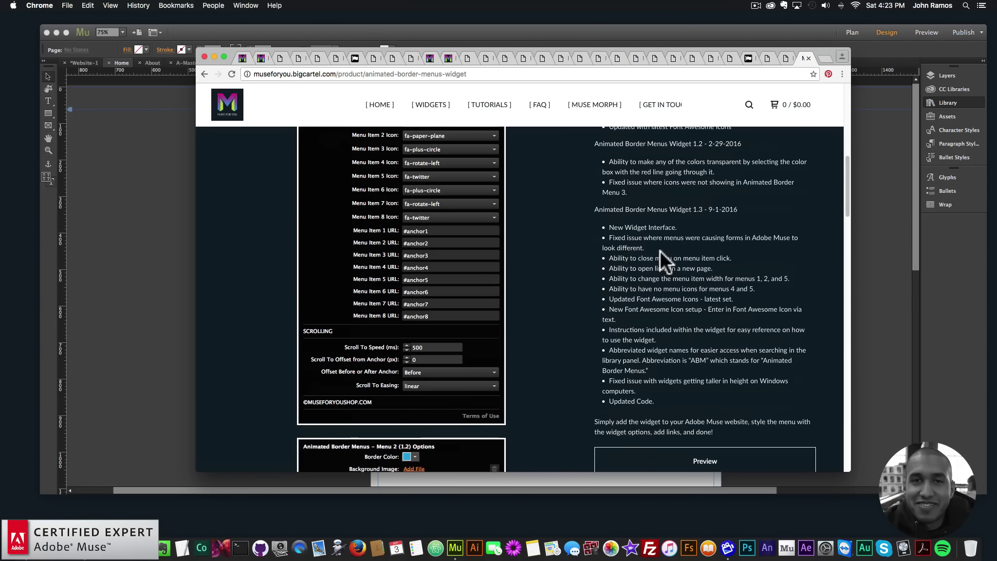
scroll(660, 250, up, 4)
scroll(659, 250, up, 5)
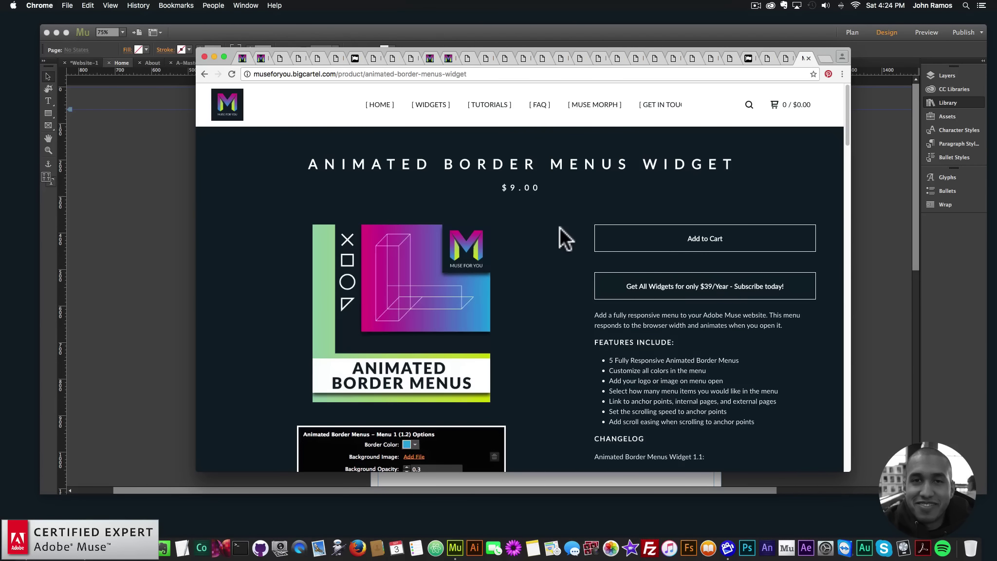